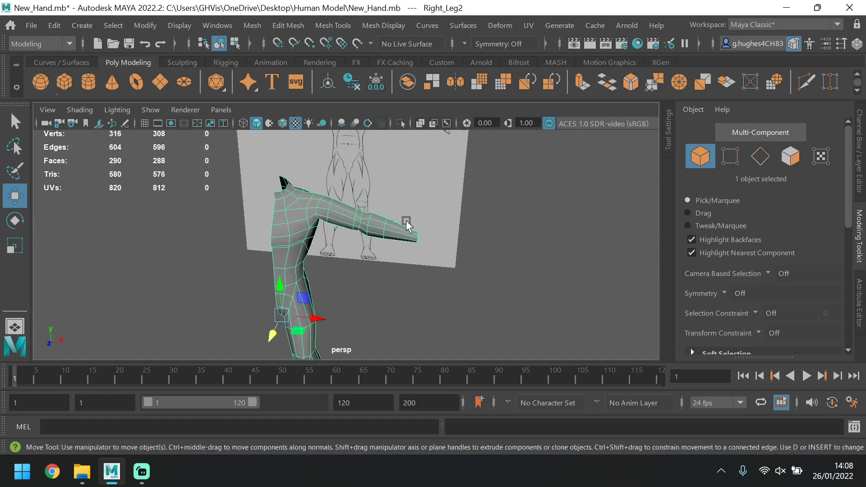
# - Examine the half-body mesh and the open end of its arm from several angles
pyautogui.scroll(2, 421, 239)
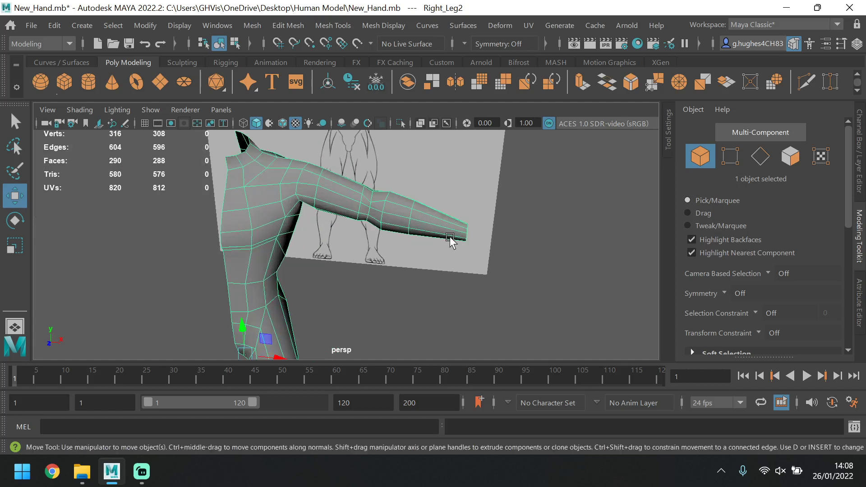
pyautogui.scroll(-5, 348, 213)
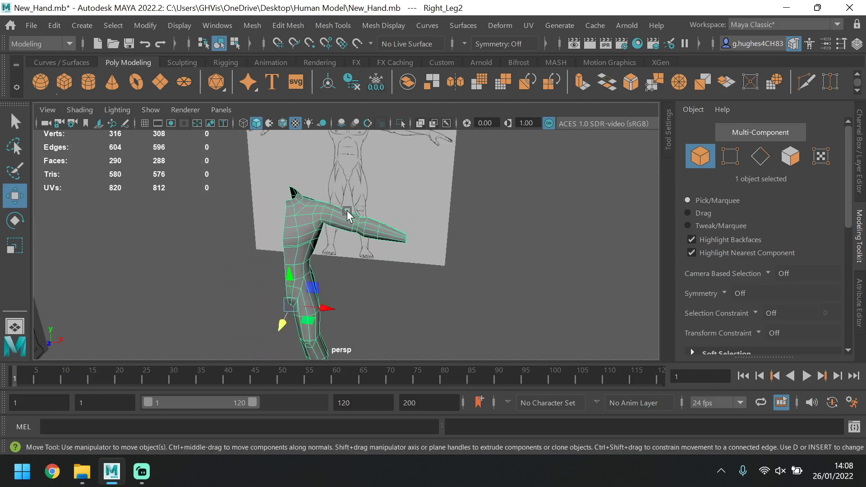
pyautogui.keyDown('alt'); pyautogui.moveTo(375, 250); pyautogui.dragTo(379, 216, button='middle'); pyautogui.keyUp('alt')
pyautogui.keyDown('alt'); pyautogui.moveTo(378, 215); pyautogui.dragTo(352, 199); pyautogui.keyUp('alt')
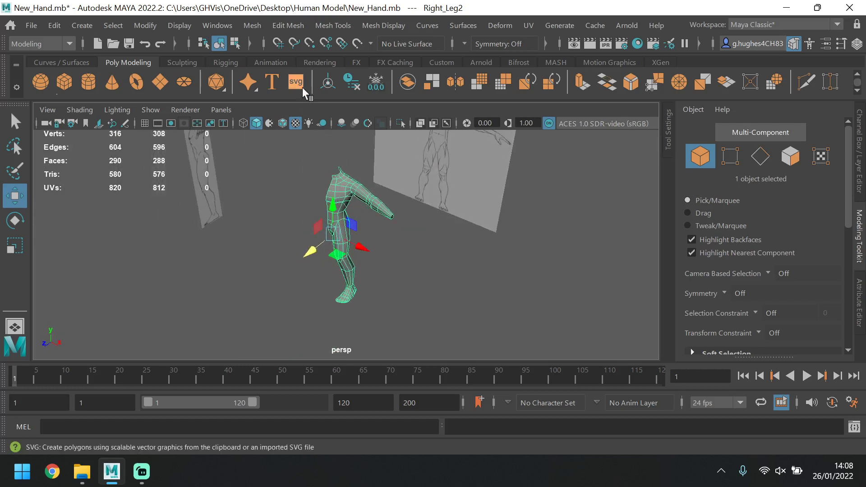
pyautogui.click(246, 26)
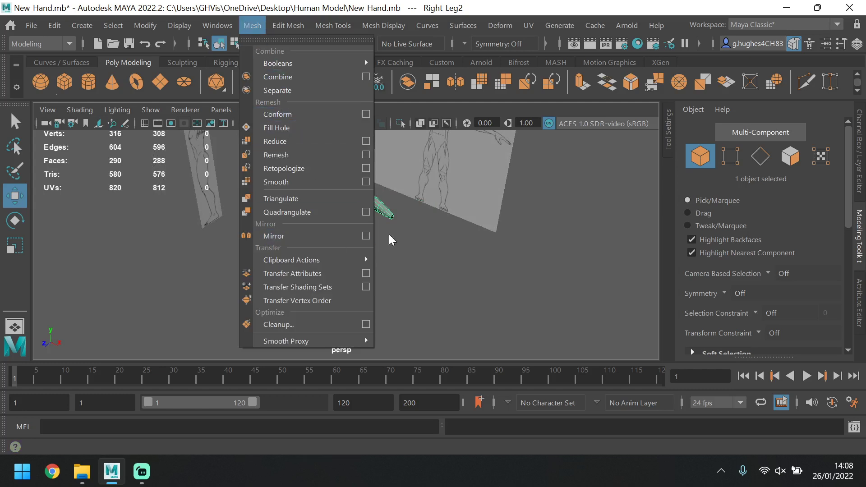
pyautogui.click(407, 216)
pyautogui.click(344, 184)
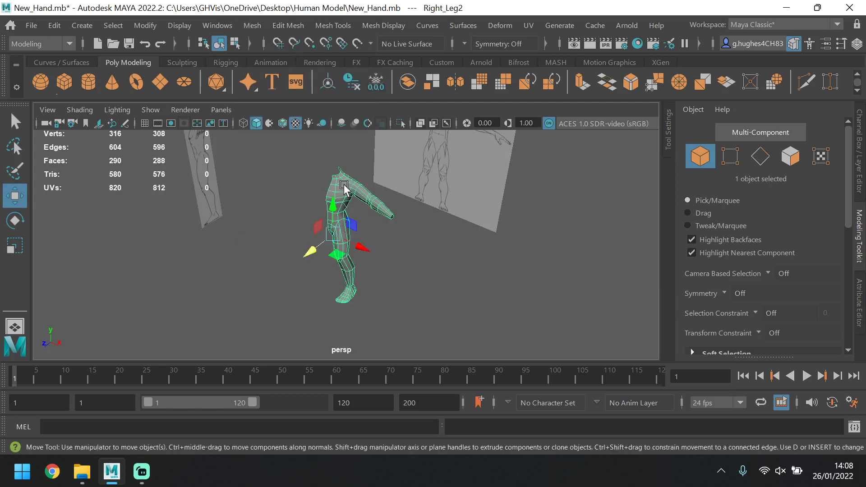
pyautogui.moveTo(370, 225)
pyautogui.keyDown('alt'); pyautogui.mouseDown()
pyautogui.moveTo(395, 208)
pyautogui.moveTo(390, 194)
pyautogui.moveTo(336, 212)
pyautogui.mouseUp(); pyautogui.keyUp('alt')
pyautogui.keyDown('alt'); pyautogui.moveTo(364, 182); pyautogui.dragTo(360, 209); pyautogui.keyUp('alt')
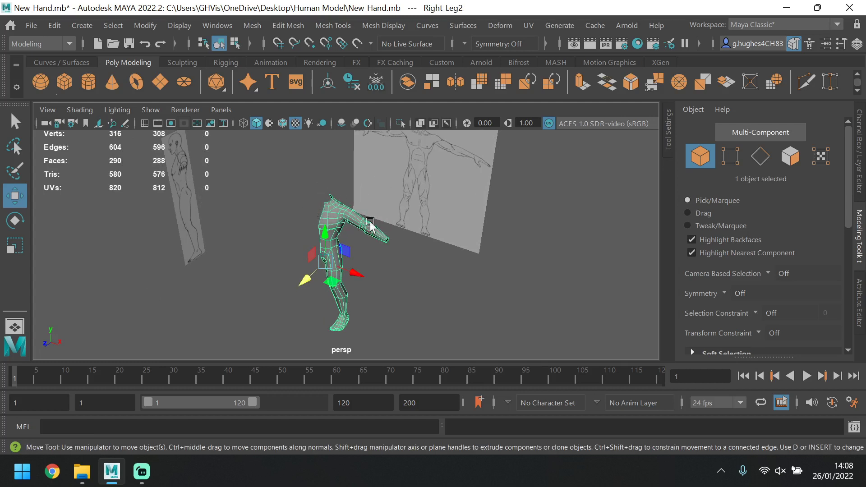
# - Create a polygon cylinder while working in the front view framed on the body reference
pyautogui.press('space')
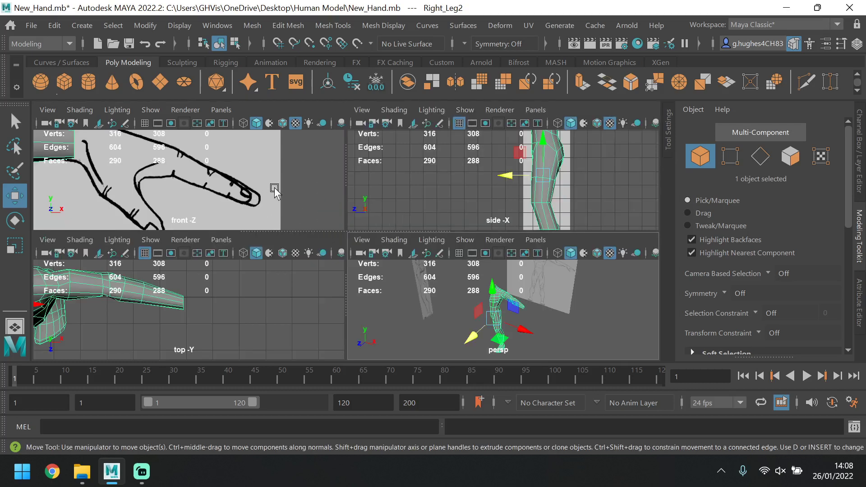
pyautogui.press('space')
pyautogui.scroll(-5, 446, 183)
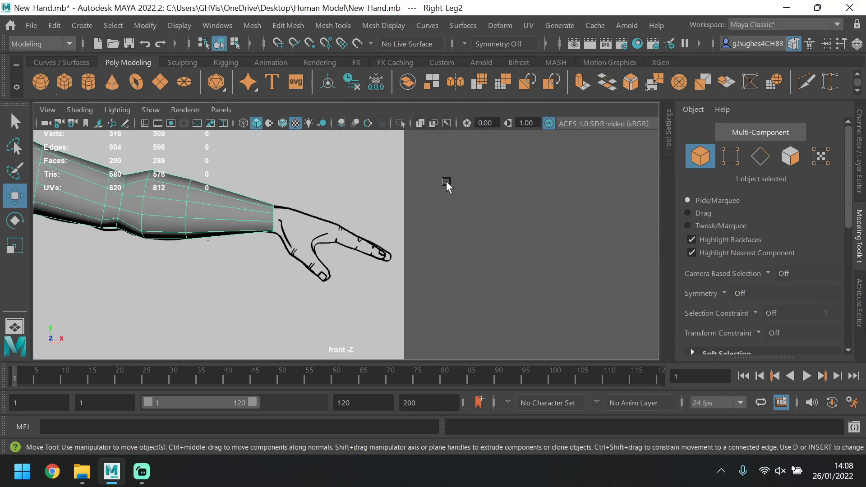
pyautogui.press('f')
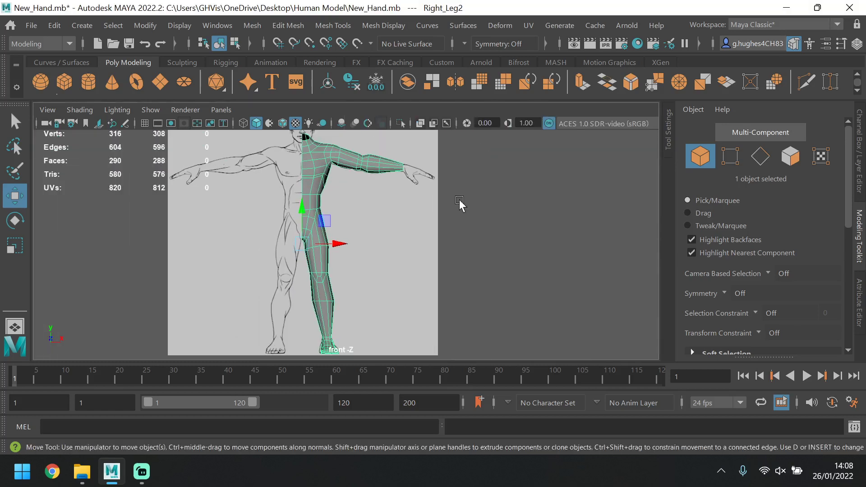
pyautogui.click(86, 25)
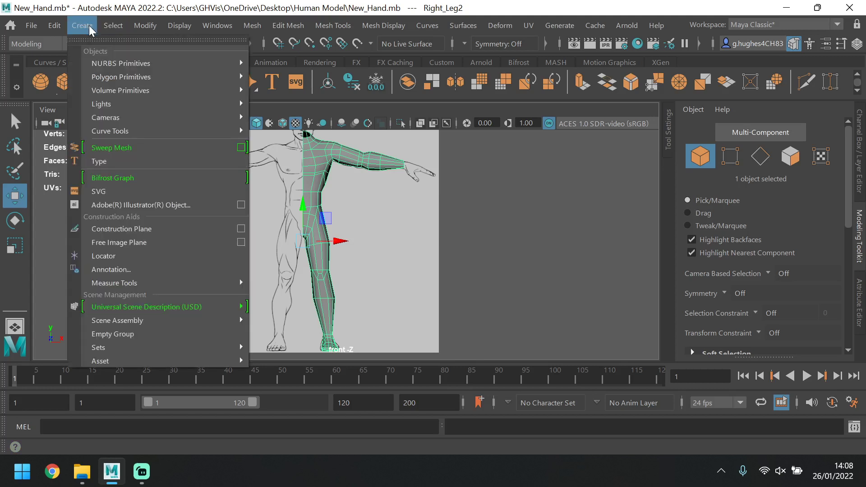
pyautogui.moveTo(141, 78)
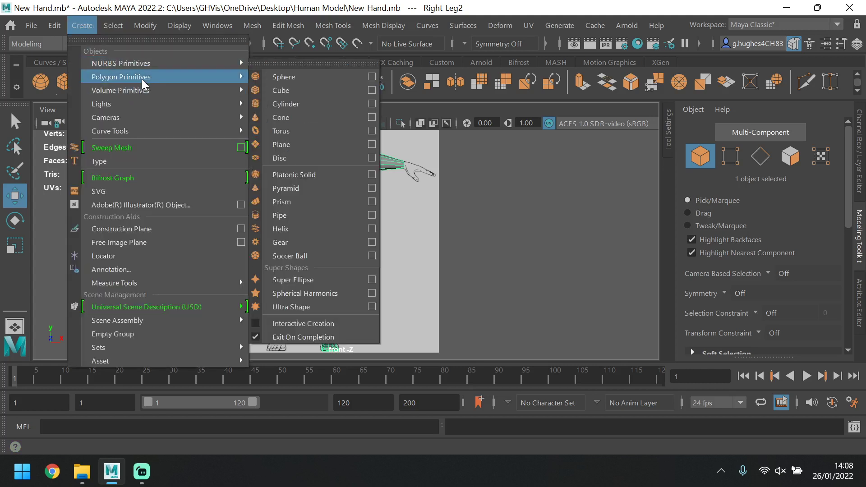
pyautogui.click(318, 103)
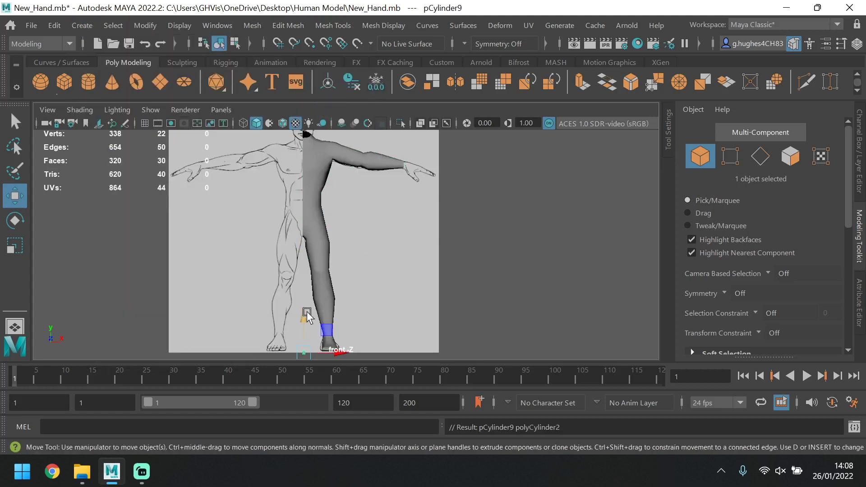
# - Move the cylinder onto the base of the index finger in the front view, at about X 83.1, Y 125.8
pyautogui.moveTo(305, 313); pyautogui.dragTo(459, 163)
pyautogui.scroll(4, 446, 156)
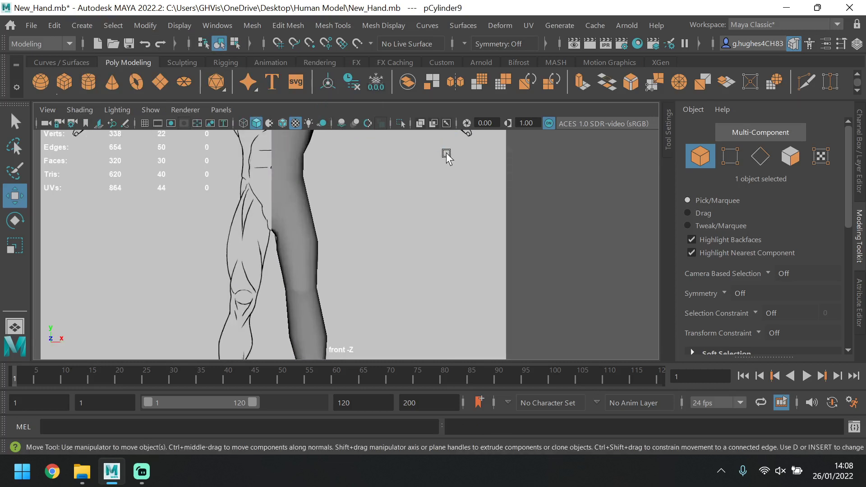
pyautogui.keyDown('alt'); pyautogui.moveTo(446, 154); pyautogui.dragTo(346, 272, button='middle'); pyautogui.keyUp('alt')
pyautogui.scroll(8, 390, 204)
pyautogui.keyDown('alt'); pyautogui.moveTo(425, 181); pyautogui.dragTo(345, 260, button='middle'); pyautogui.keyUp('alt')
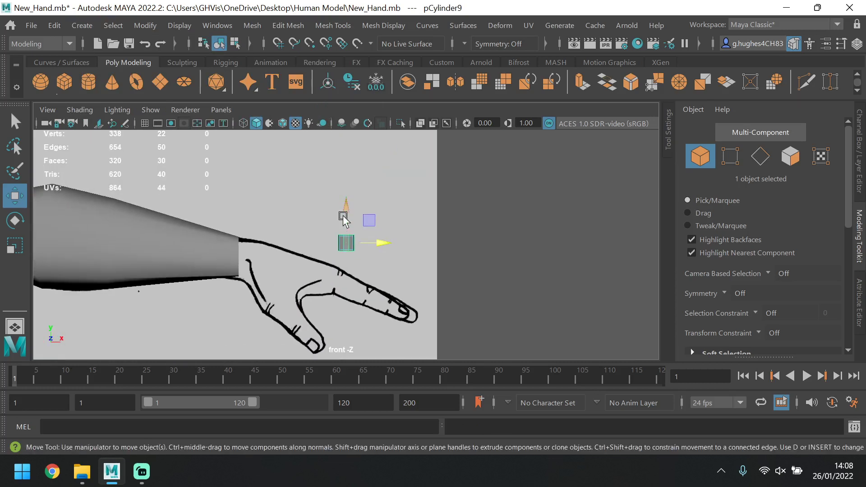
pyautogui.moveTo(349, 205); pyautogui.dragTo(355, 250)
pyautogui.scroll(4, 352, 258)
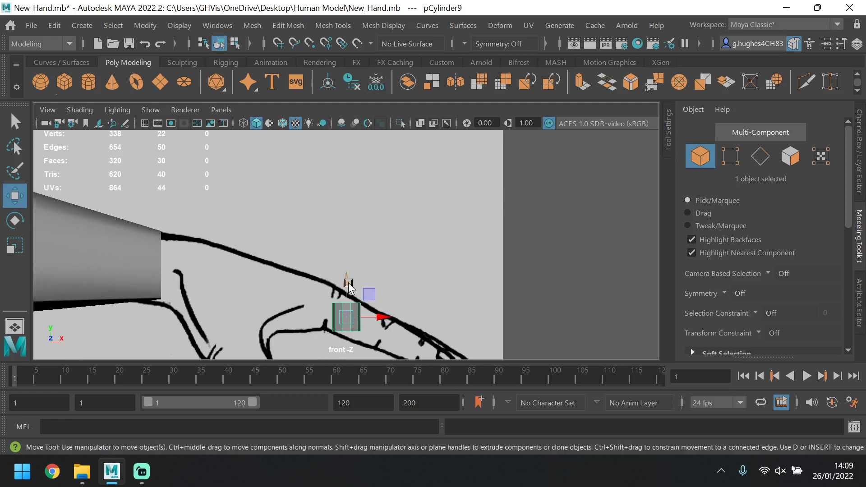
pyautogui.keyDown('alt'); pyautogui.moveTo(383, 273); pyautogui.dragTo(353, 167, button='middle'); pyautogui.keyUp('alt')
pyautogui.moveTo(345, 211); pyautogui.dragTo(358, 210)
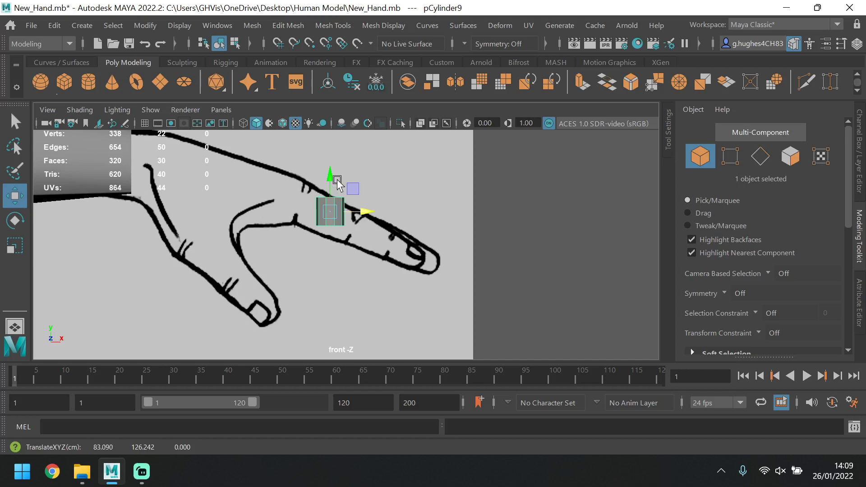
pyautogui.moveTo(336, 181); pyautogui.dragTo(332, 186)
# - In the top view, offset the cylinder toward the front side of the arm, to about X 80.9, Z 6.6
pyautogui.press('space')
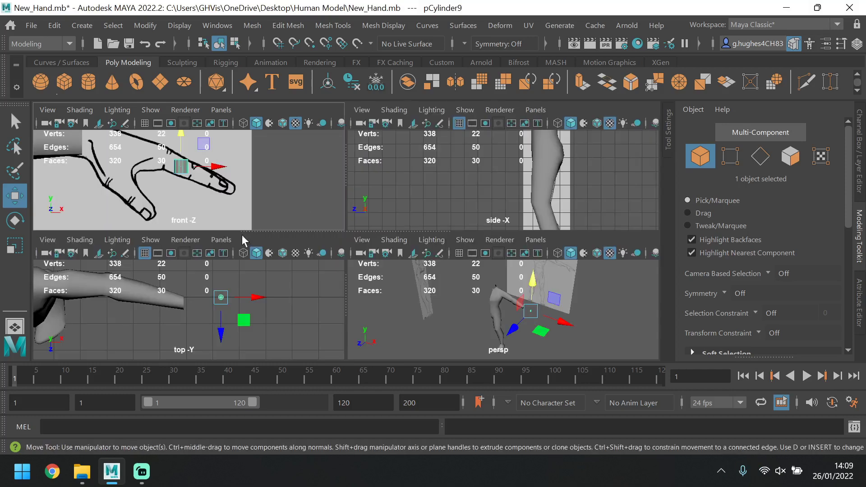
pyautogui.press('space')
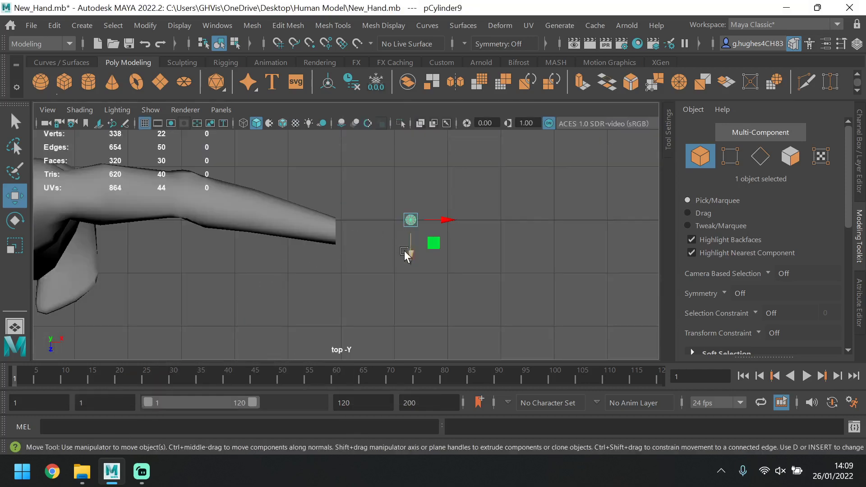
pyautogui.moveTo(410, 258); pyautogui.dragTo(411, 283)
pyautogui.moveTo(444, 246); pyautogui.dragTo(434, 247)
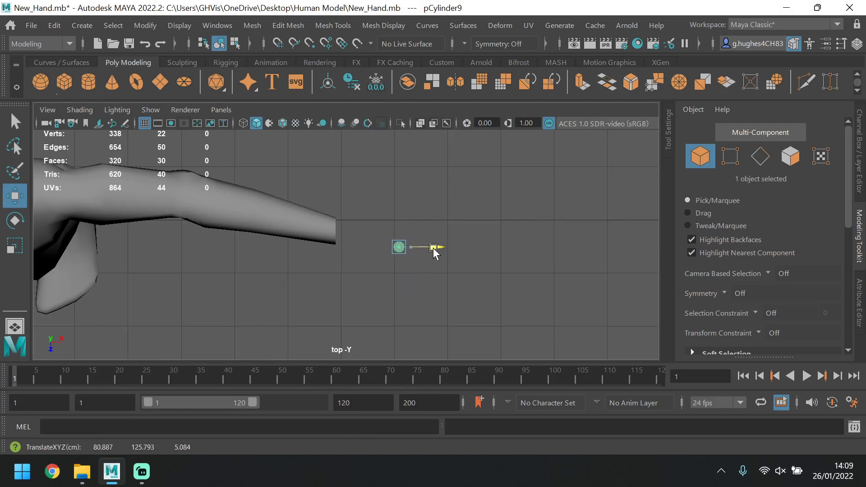
pyautogui.moveTo(399, 281); pyautogui.dragTo(400, 289)
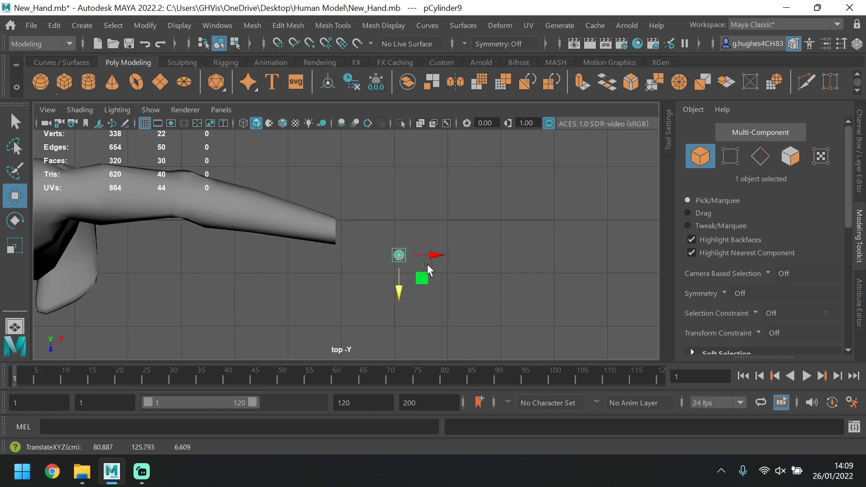
# - In the front view, realign the cylinder with the index finger's first segment at about X 82.8, Y 125.7
pyautogui.press('space')
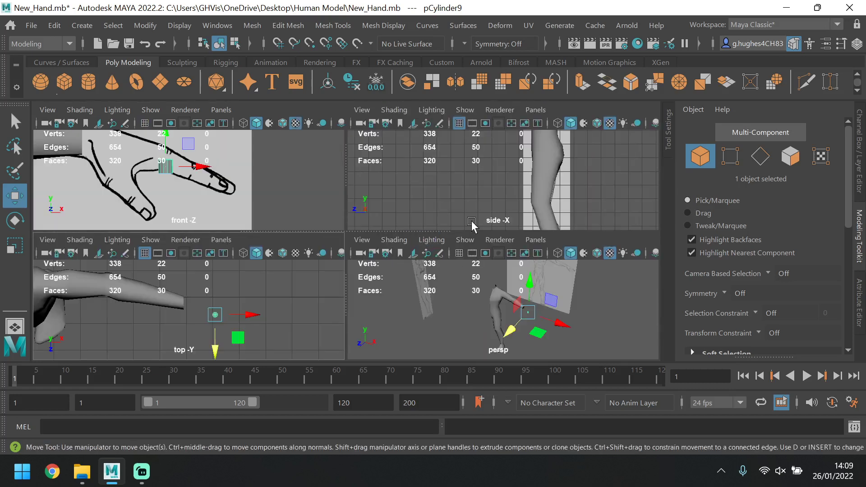
pyautogui.press('space')
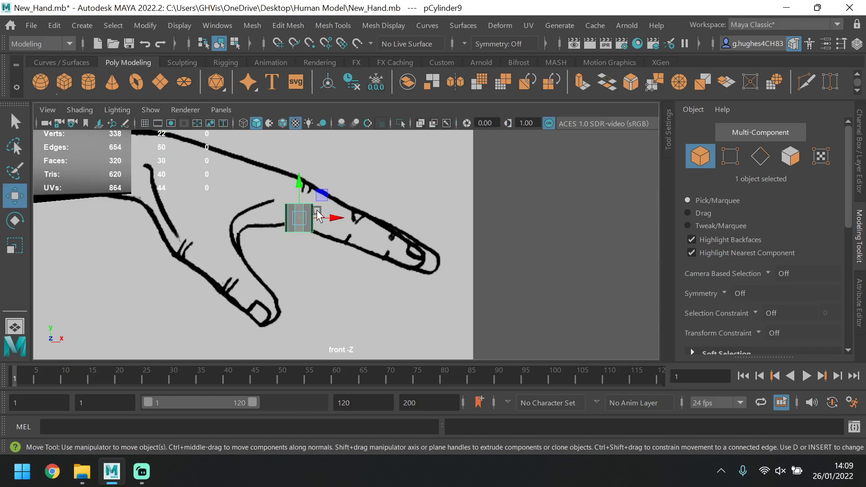
pyautogui.moveTo(301, 186); pyautogui.dragTo(301, 177)
pyautogui.moveTo(335, 210); pyautogui.dragTo(362, 210)
pyautogui.moveTo(326, 170); pyautogui.dragTo(325, 185)
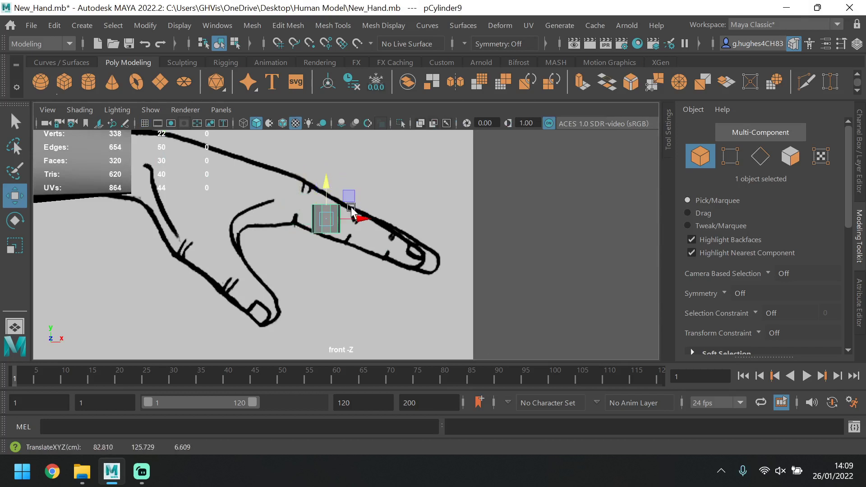
# - Set the cylinder's axis subdivisions to 8
pyautogui.click(859, 153)
pyautogui.scroll(-3, 726, 181)
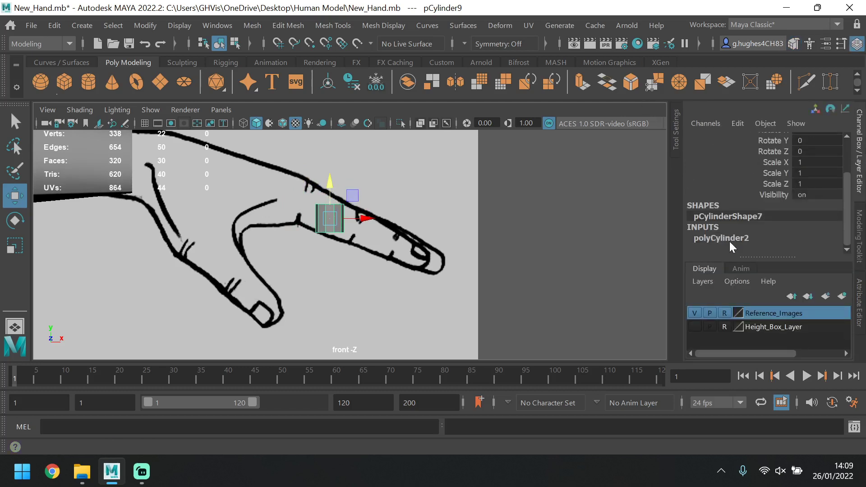
pyautogui.click(730, 239)
pyautogui.scroll(-3, 766, 203)
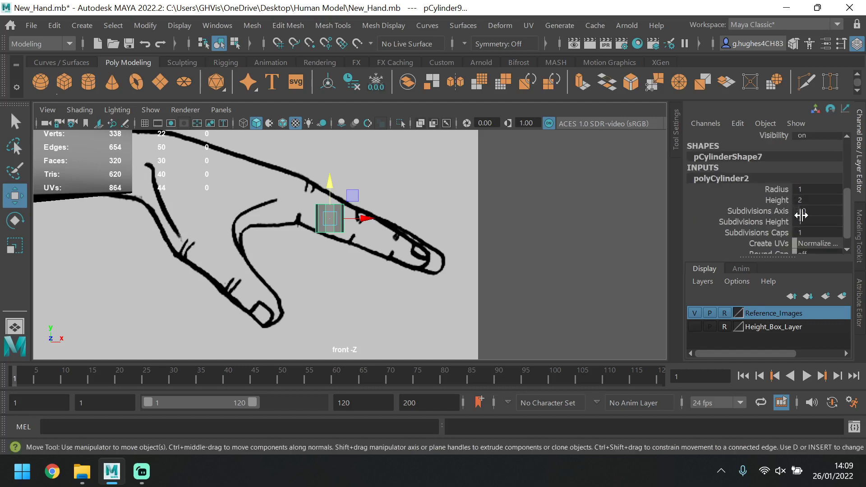
pyautogui.doubleClick(816, 210)
pyautogui.press('Return')
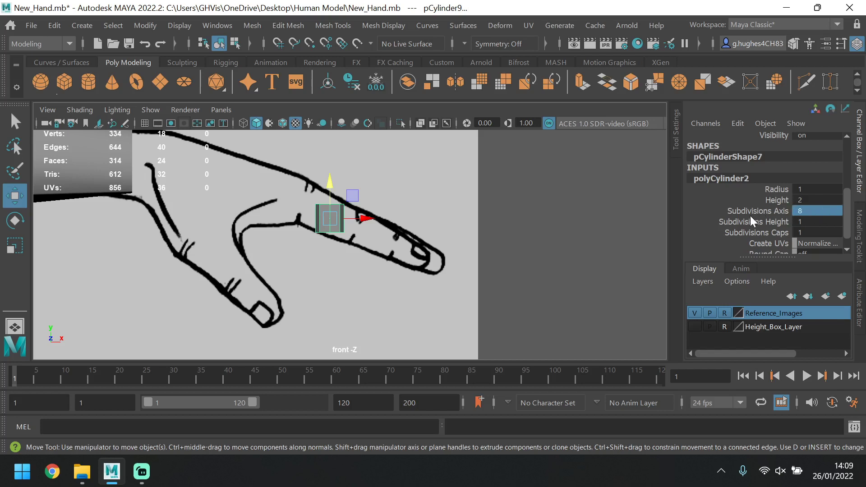
pyautogui.click(728, 180)
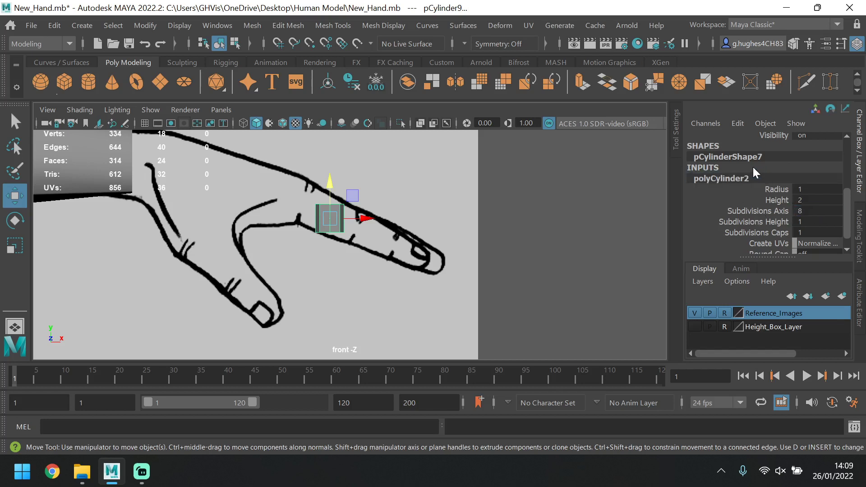
# - Rotate the cylinder to about 70 degrees around Z and scale it up to fill the index finger's first segment
pyautogui.click(17, 220)
pyautogui.moveTo(363, 208); pyautogui.dragTo(326, 189)
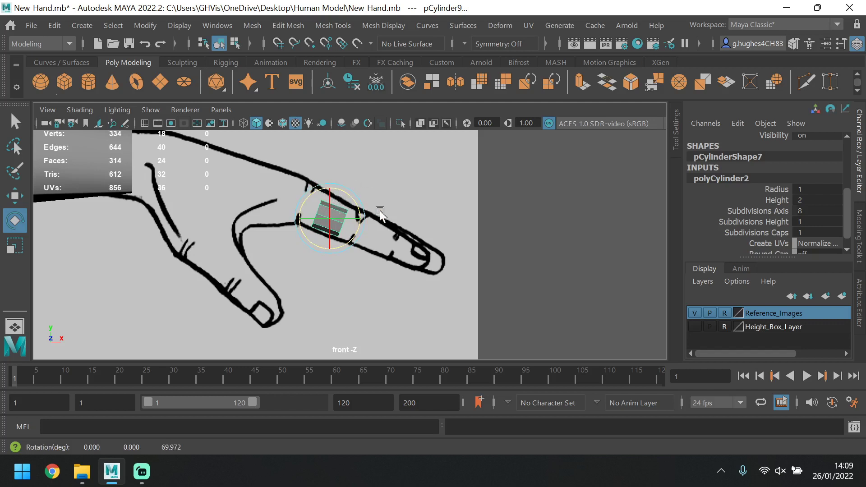
pyautogui.click(20, 243)
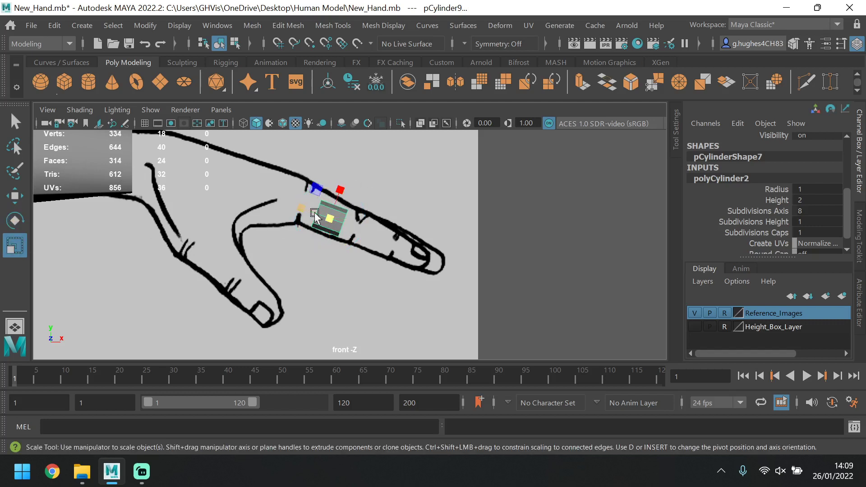
pyautogui.moveTo(330, 218); pyautogui.dragTo(291, 203)
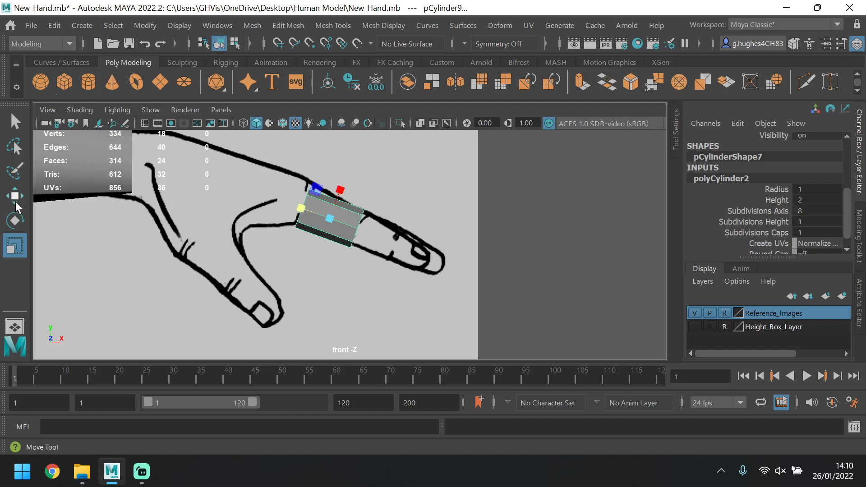
# - Nudge the cylinder to fit the drawn finger segment and refine its Z rotation to about 66.5 degrees
pyautogui.press('w')
pyautogui.moveTo(345, 190); pyautogui.dragTo(356, 200)
pyautogui.click(14, 220)
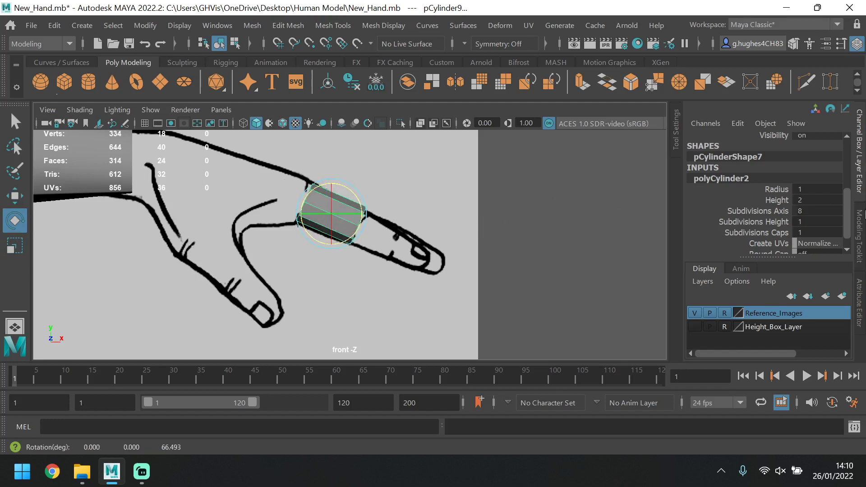
# - Delete the eight cap faces at the cylinder's fingertip end
pyautogui.click(862, 216)
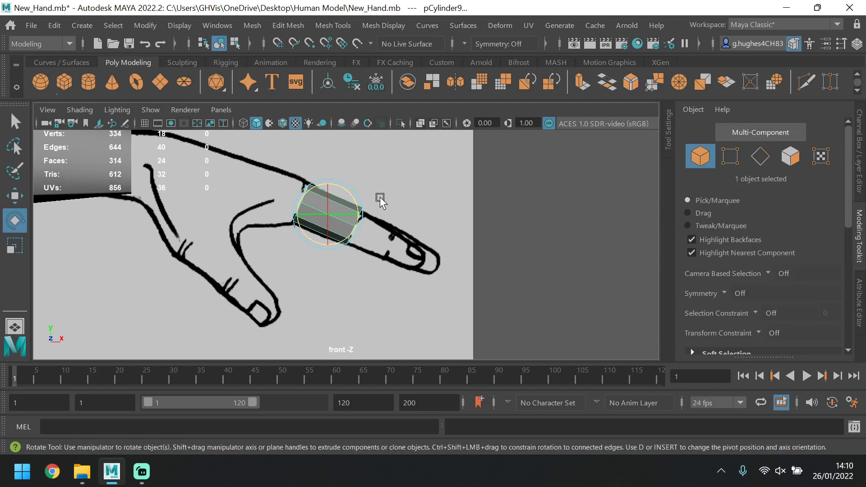
pyautogui.press('space')
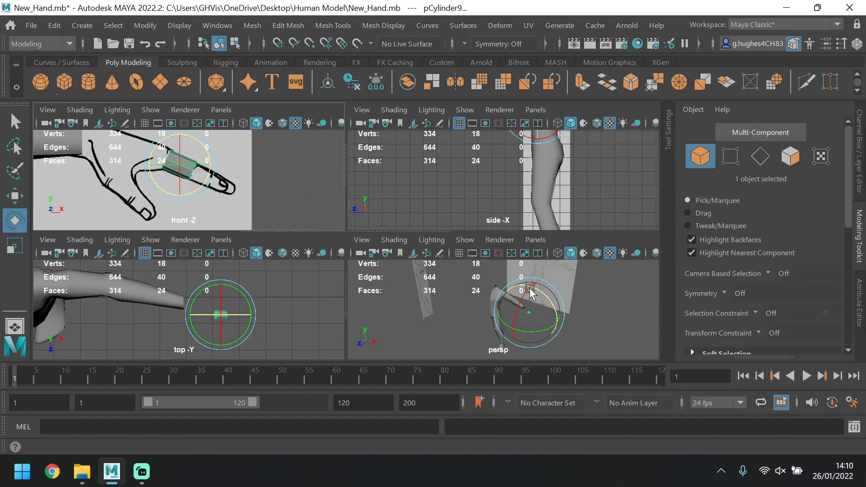
pyautogui.press('space')
pyautogui.scroll(5, 497, 271)
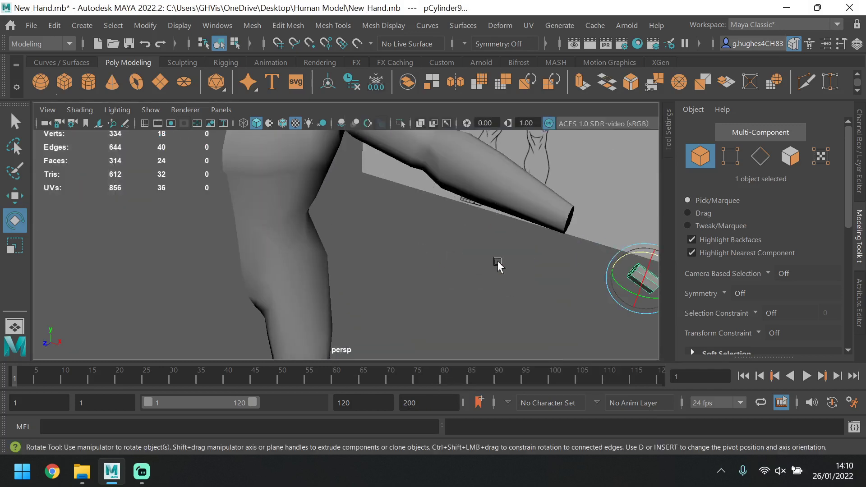
pyautogui.keyDown('alt'); pyautogui.moveTo(506, 261); pyautogui.dragTo(473, 248); pyautogui.keyUp('alt')
pyautogui.scroll(5, 449, 245)
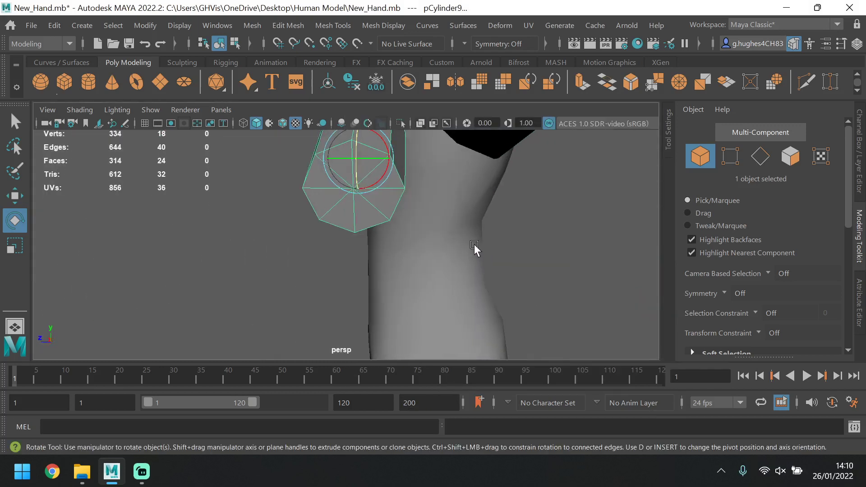
pyautogui.press('F11')
pyautogui.click(327, 190)
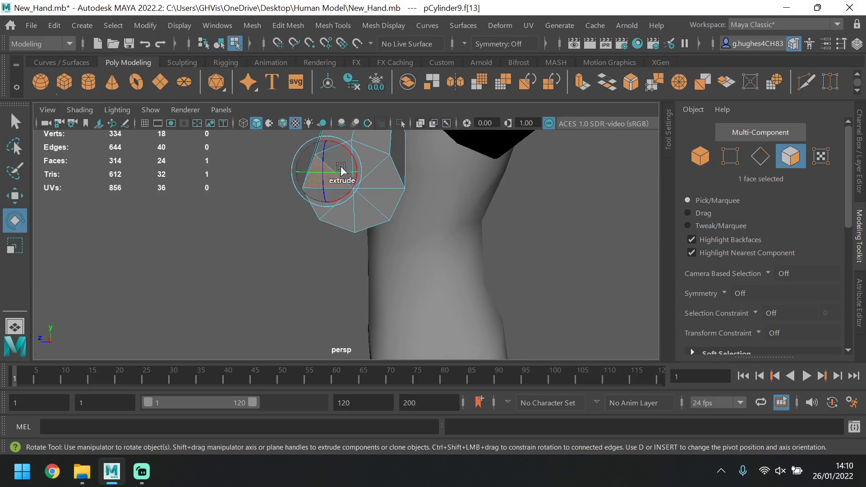
pyautogui.press('q')
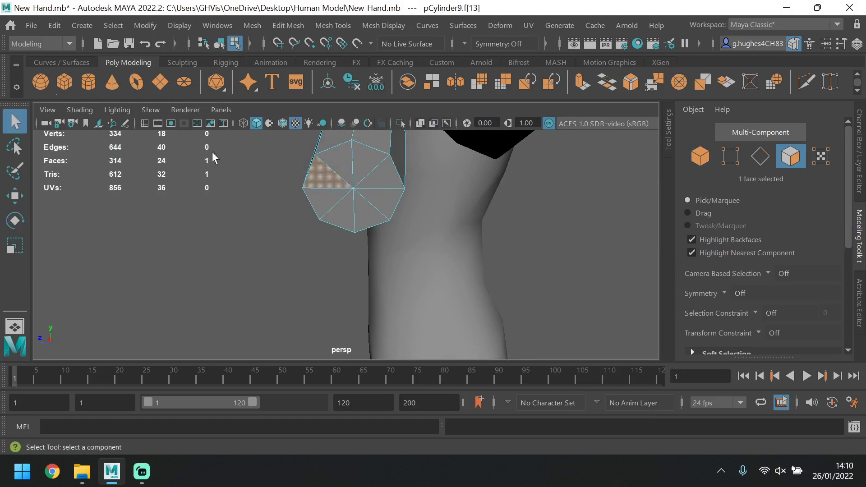
pyautogui.keyDown('shift'); pyautogui.click(355, 161); pyautogui.keyUp('shift')
pyautogui.keyDown('shift'); pyautogui.click(378, 180); pyautogui.keyUp('shift')
pyautogui.keyDown('shift'); pyautogui.click(383, 199); pyautogui.keyUp('shift')
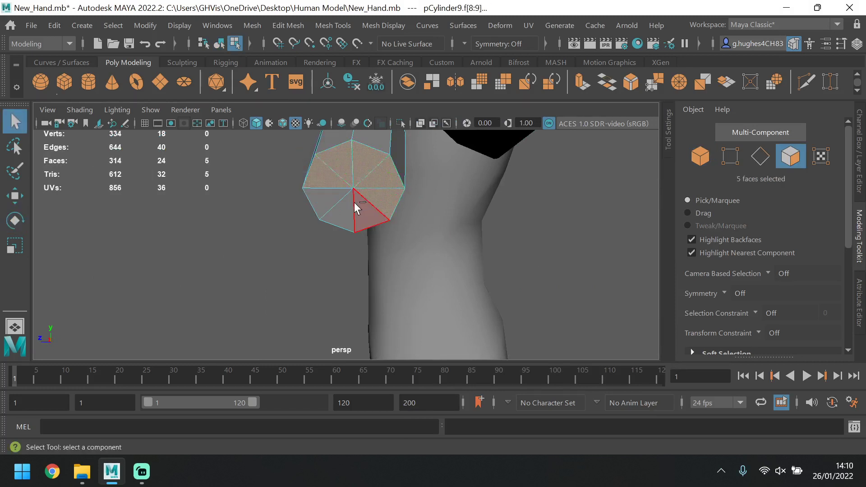
pyautogui.keyDown('shift'); pyautogui.click(366, 211); pyautogui.keyUp('shift')
pyautogui.keyDown('shift'); pyautogui.click(342, 214); pyautogui.keyUp('shift')
pyautogui.keyDown('shift'); pyautogui.click(330, 199); pyautogui.keyUp('shift')
pyautogui.press('Delete')
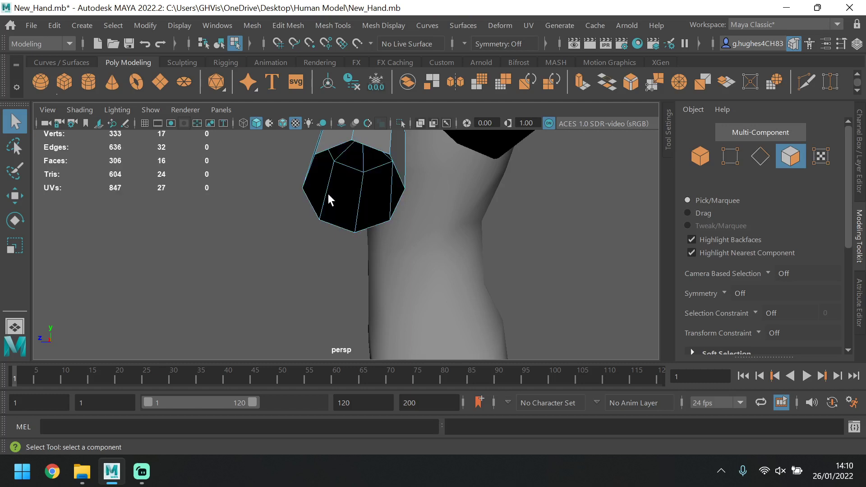
# - Delete the eight cap faces at the cylinder's knuckle end, leaving an open tube
pyautogui.click(357, 161)
pyautogui.keyDown('alt'); pyautogui.moveTo(356, 161); pyautogui.dragTo(338, 203); pyautogui.keyUp('alt')
pyautogui.scroll(5, 334, 171)
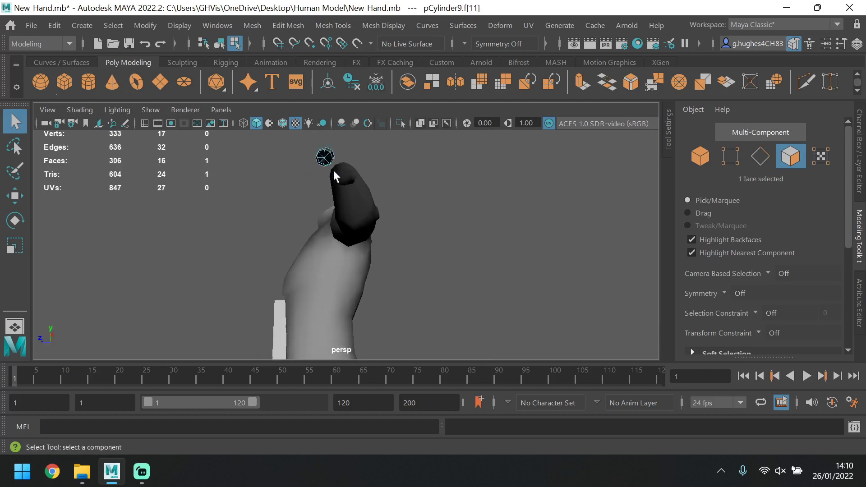
pyautogui.keyDown('alt'); pyautogui.moveTo(344, 158); pyautogui.dragTo(371, 207, button='middle'); pyautogui.keyUp('alt')
pyautogui.scroll(3, 372, 180)
pyautogui.keyDown('alt'); pyautogui.moveTo(373, 165); pyautogui.dragTo(370, 187); pyautogui.keyUp('alt')
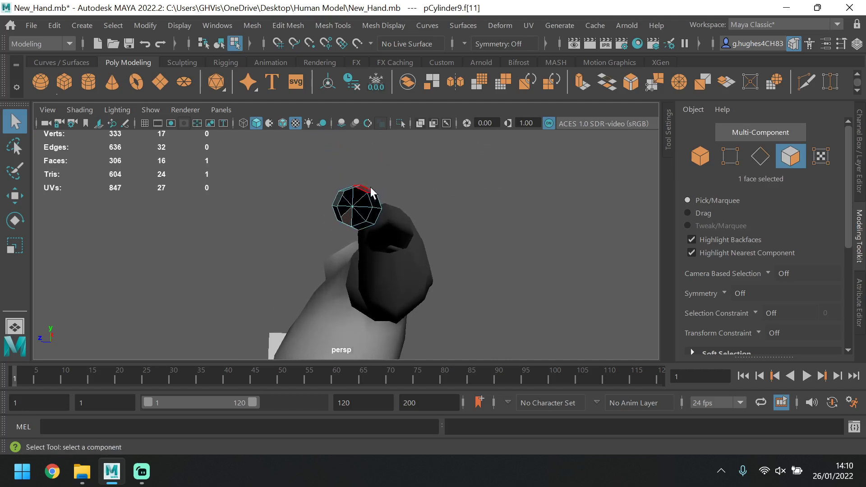
pyautogui.keyDown('shift'); pyautogui.click(358, 195); pyautogui.keyUp('shift')
pyautogui.keyDown('shift'); pyautogui.click(351, 196); pyautogui.keyUp('shift')
pyautogui.keyDown('shift'); pyautogui.click(344, 202); pyautogui.keyUp('shift')
pyautogui.keyDown('shift'); pyautogui.click(361, 214); pyautogui.keyUp('shift')
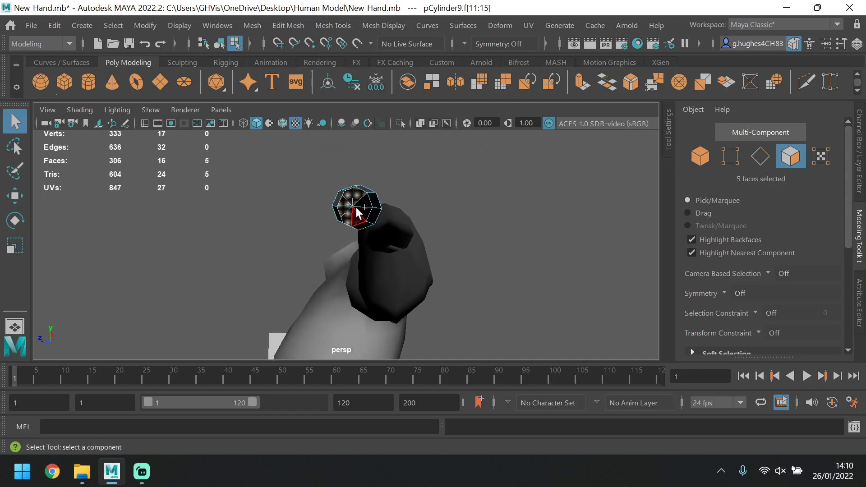
pyautogui.keyDown('shift'); pyautogui.click(371, 208); pyautogui.keyUp('shift')
pyautogui.keyDown('shift'); pyautogui.click(367, 198); pyautogui.keyUp('shift')
pyautogui.keyDown('shift'); pyautogui.click(358, 219); pyautogui.keyUp('shift')
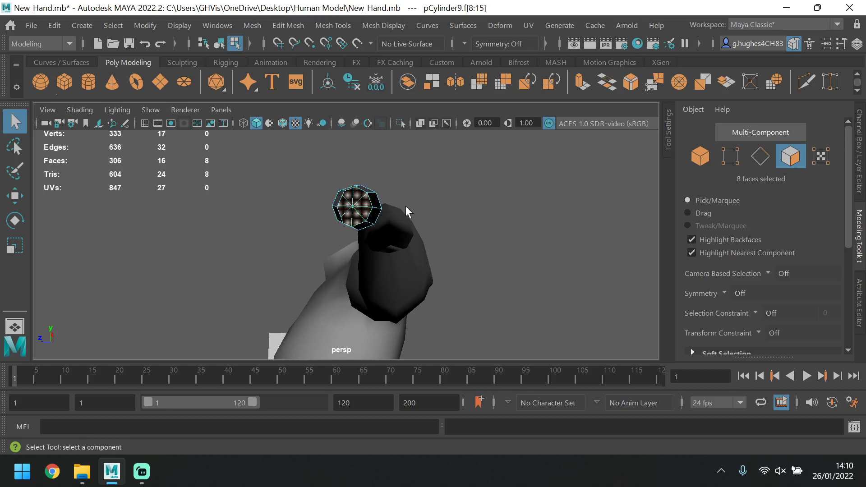
pyautogui.press('Delete')
# - Scale the tube's fingertip-side edge loop to about 0.97 across its width and move it to about X 84.8, Y 125.1 in the front view
pyautogui.press('space')
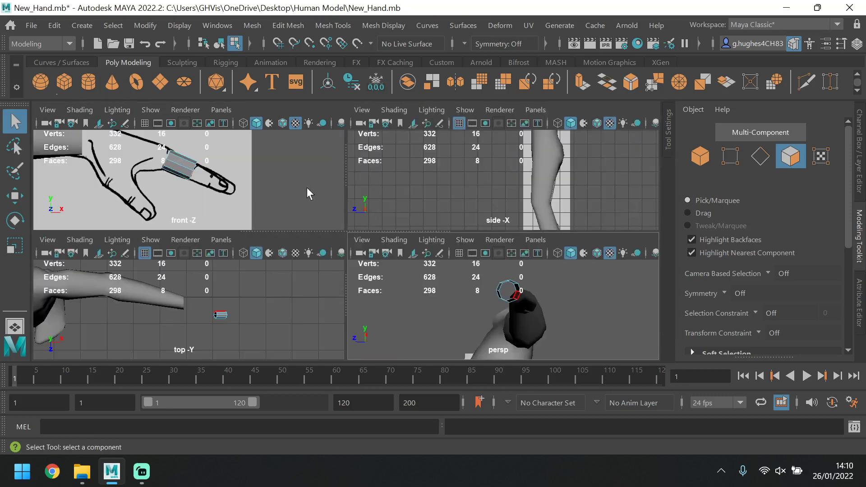
pyautogui.press('space')
pyautogui.press('space')
pyautogui.press('space')
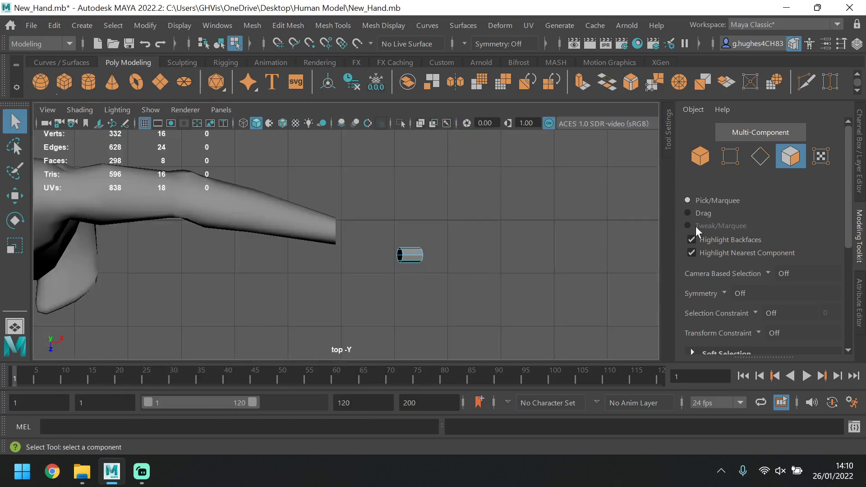
pyautogui.click(700, 155)
pyautogui.press('space')
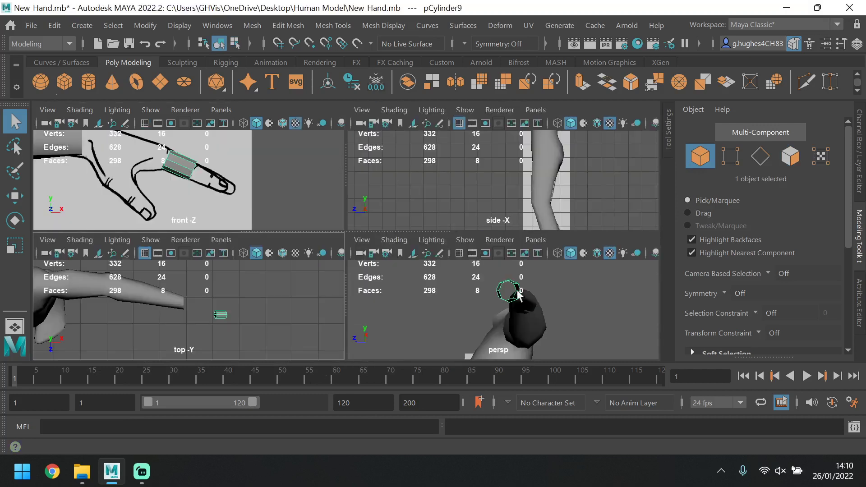
pyautogui.press('space')
pyautogui.moveTo(376, 210)
pyautogui.keyDown('alt'); pyautogui.mouseDown()
pyautogui.moveTo(380, 218)
pyautogui.moveTo(415, 204)
pyautogui.moveTo(380, 201)
pyautogui.mouseUp(); pyautogui.keyUp('alt')
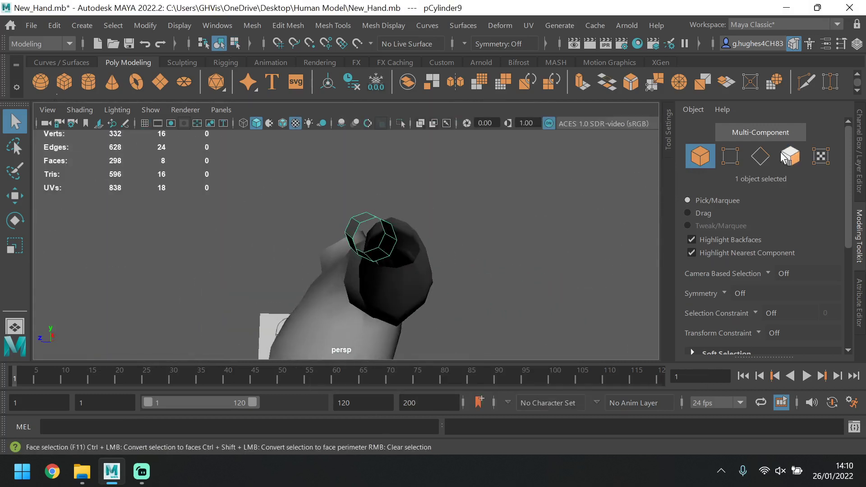
pyautogui.click(760, 155)
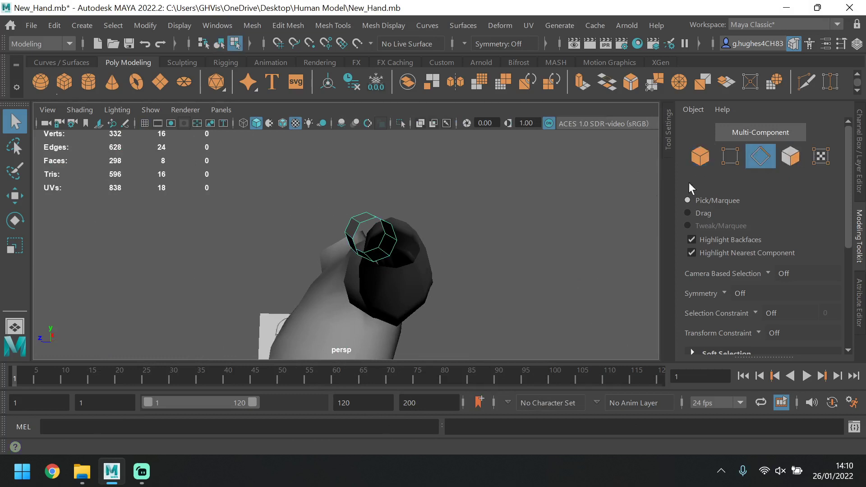
pyautogui.doubleClick(370, 218)
pyautogui.press('space')
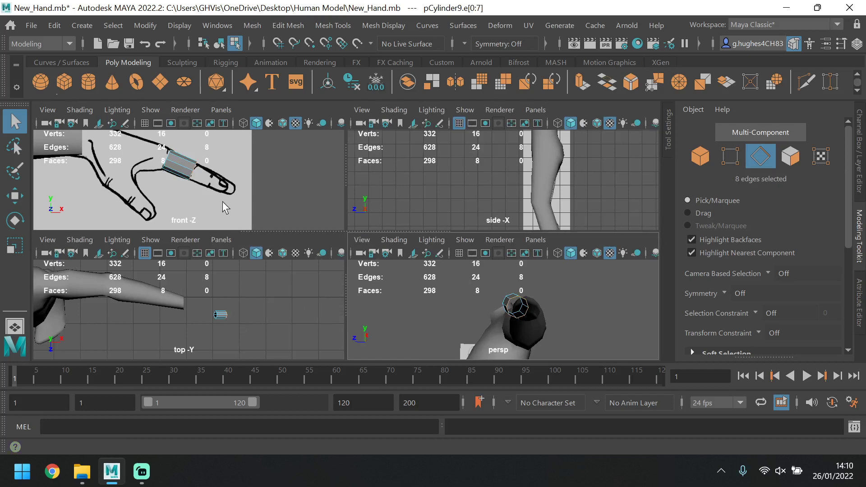
pyautogui.press('space')
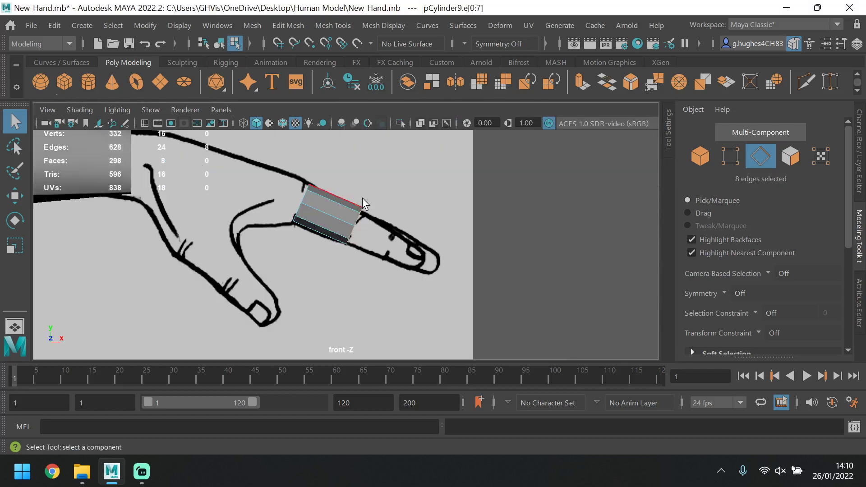
pyautogui.click(13, 248)
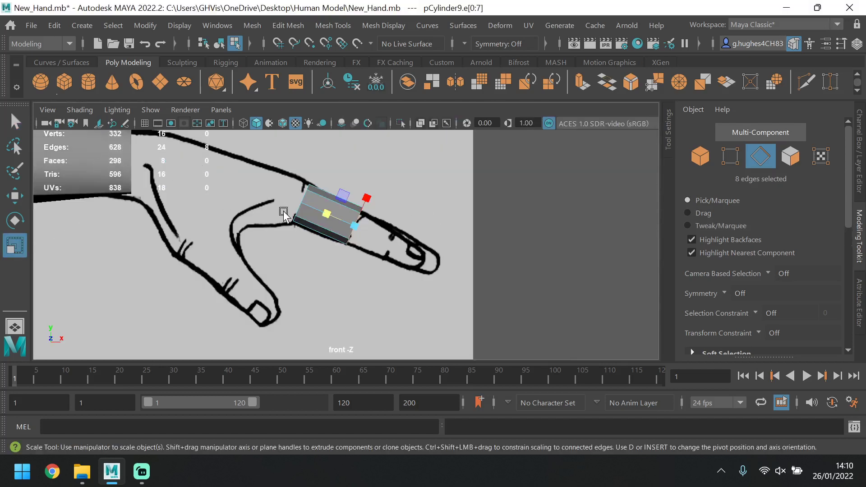
pyautogui.click(351, 229)
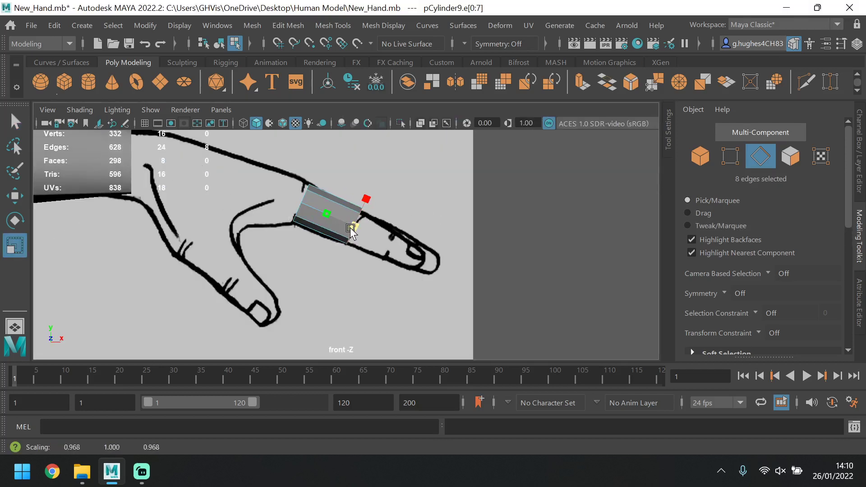
pyautogui.click(18, 198)
pyautogui.moveTo(363, 198); pyautogui.dragTo(362, 194)
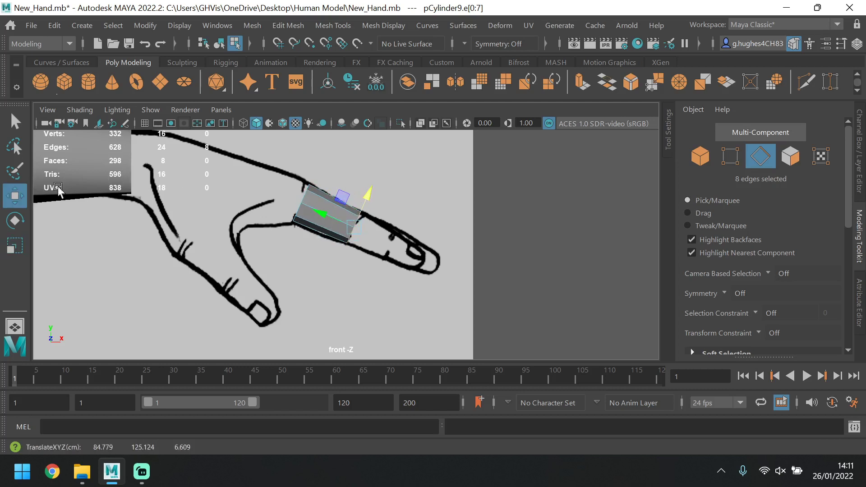
# - Rotate the tube's knuckle-side edge loop slightly to follow the base of the drawn index finger
pyautogui.doubleClick(306, 193)
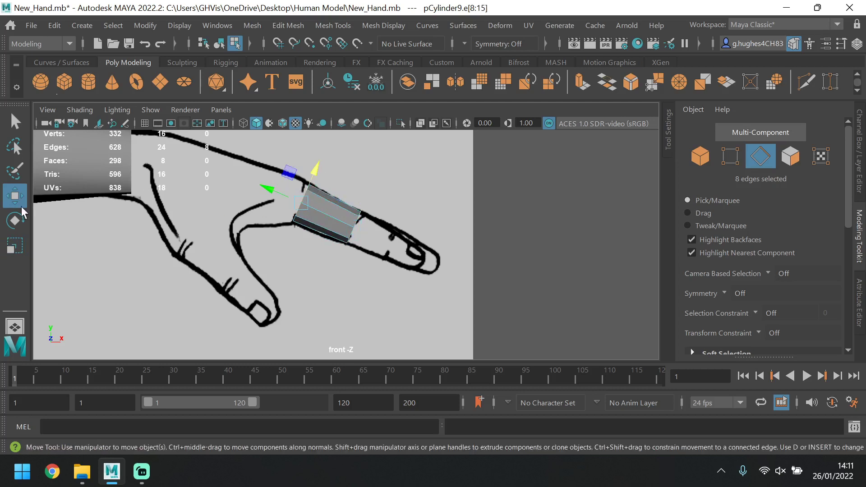
pyautogui.click(15, 220)
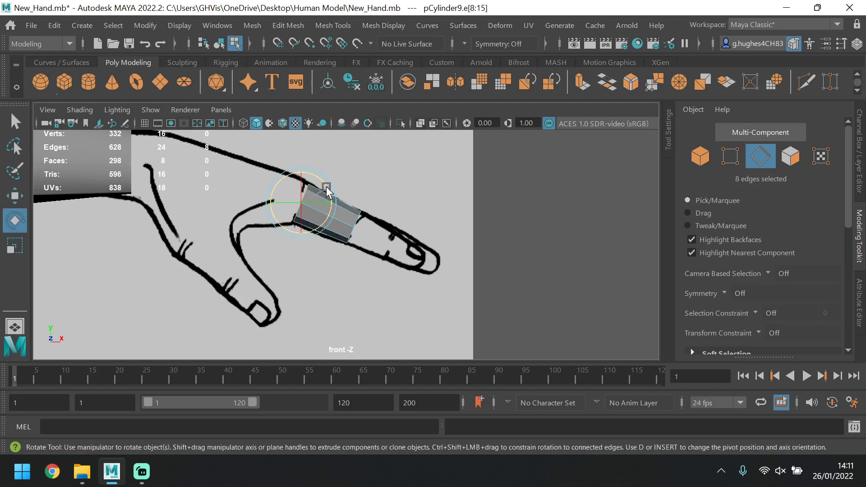
pyautogui.moveTo(325, 190); pyautogui.dragTo(323, 187)
# - Extrude the fingertip-side edge loop along the finger to form the second segment, ending at about X 87.4, Y 123.8
pyautogui.press('w')
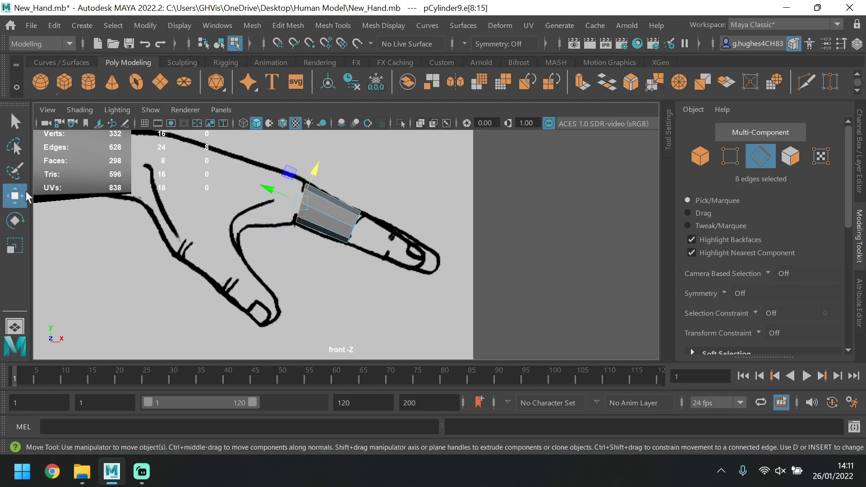
pyautogui.doubleClick(359, 220)
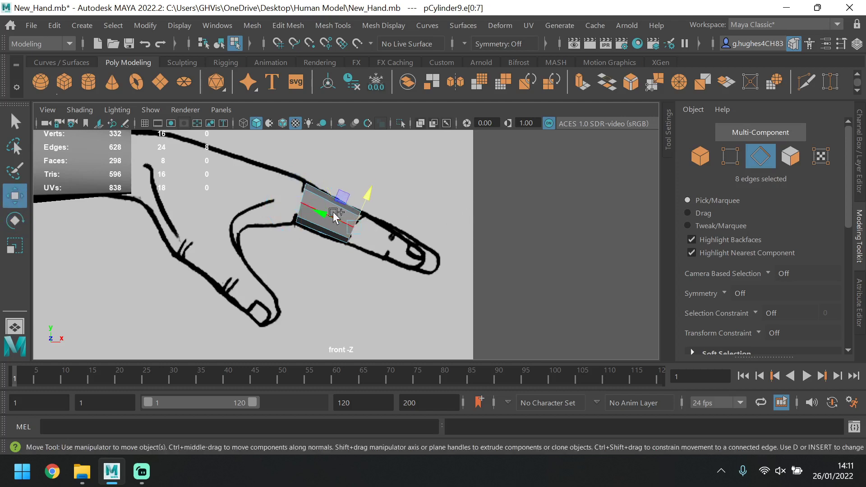
pyautogui.keyDown('shift'); pyautogui.moveTo(328, 216); pyautogui.dragTo(361, 225); pyautogui.keyUp('shift')
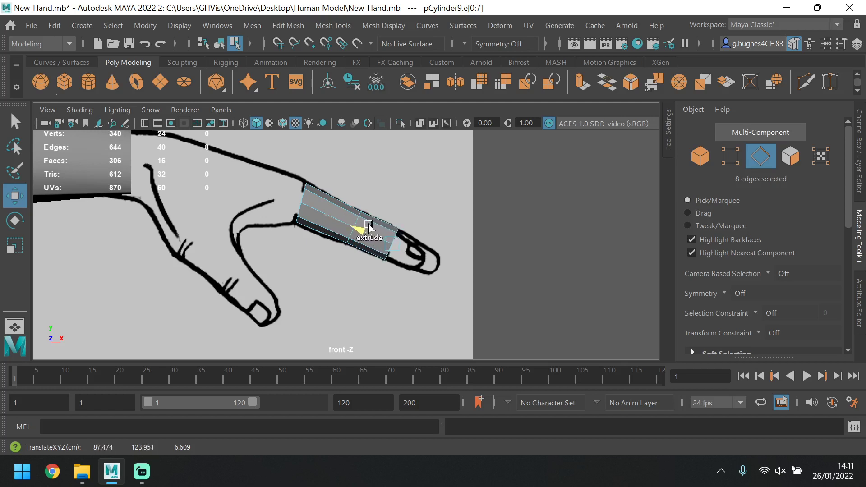
pyautogui.moveTo(409, 212); pyautogui.dragTo(406, 215)
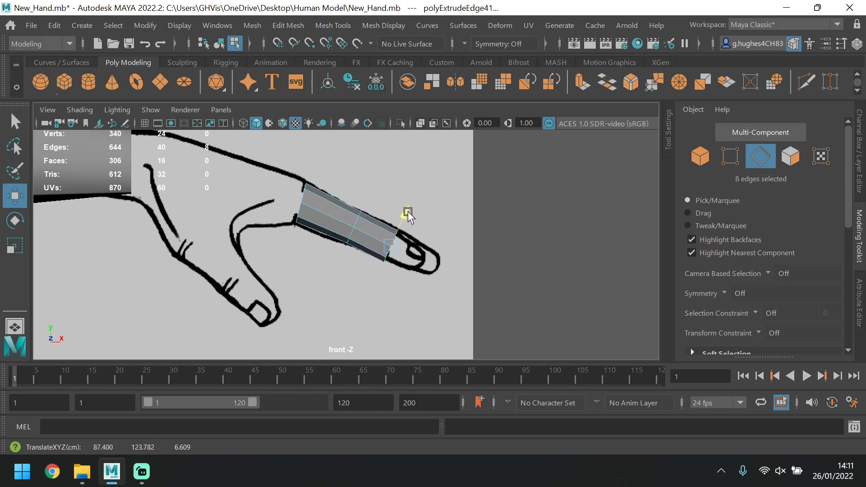
# - Scale down the second segment's end loop to about 0.82 across its width and nudge it to fit the drawn outline
pyautogui.click(15, 246)
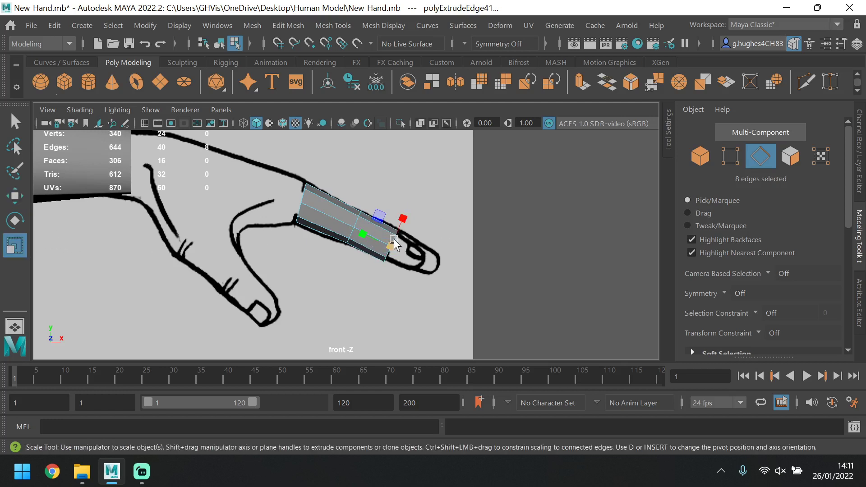
pyautogui.moveTo(391, 247); pyautogui.dragTo(387, 251)
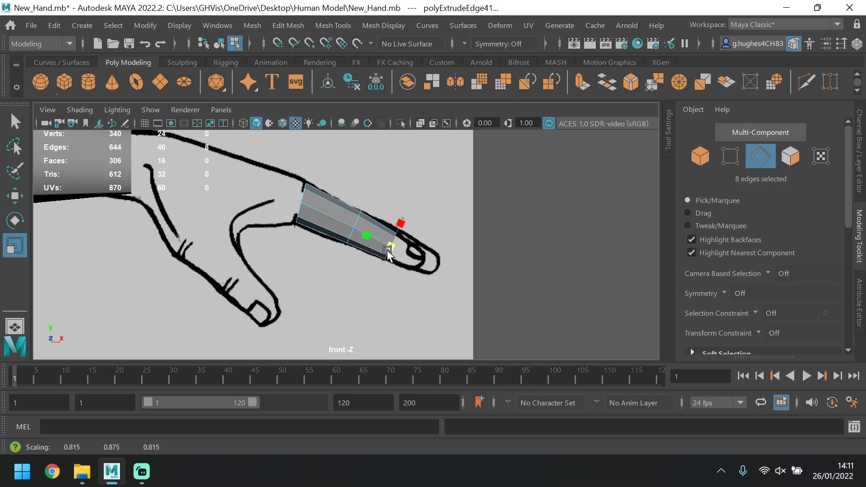
pyautogui.click(15, 195)
pyautogui.click(408, 219)
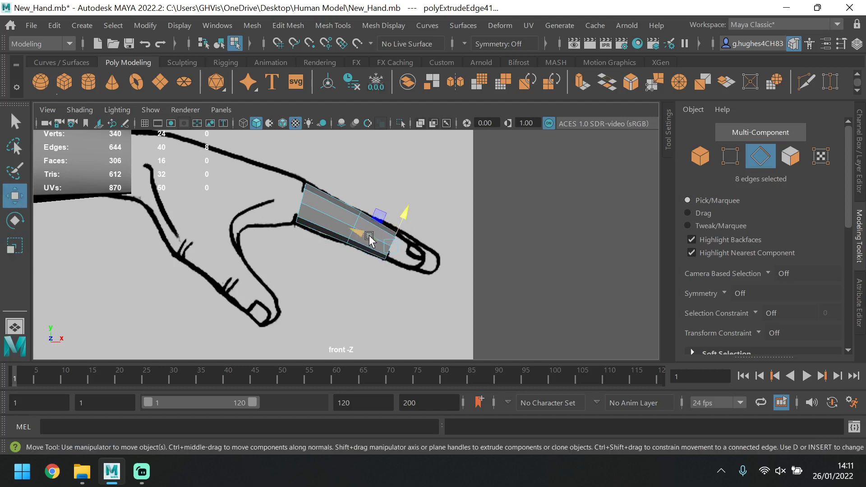
# - Extrude the end loop toward the fingertip for a third segment and align its end at about X 88.9, Y 122.7
pyautogui.keyDown('shift'); pyautogui.moveTo(361, 235); pyautogui.dragTo(390, 244); pyautogui.keyUp('shift')
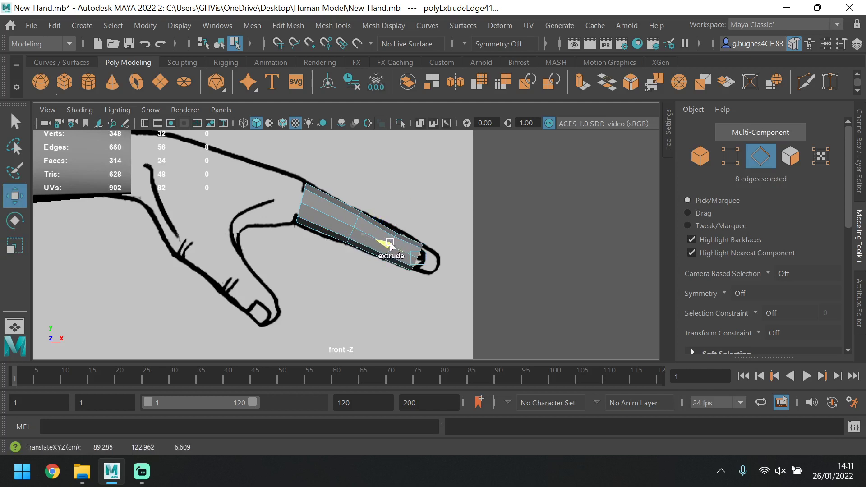
pyautogui.moveTo(389, 242); pyautogui.dragTo(386, 237)
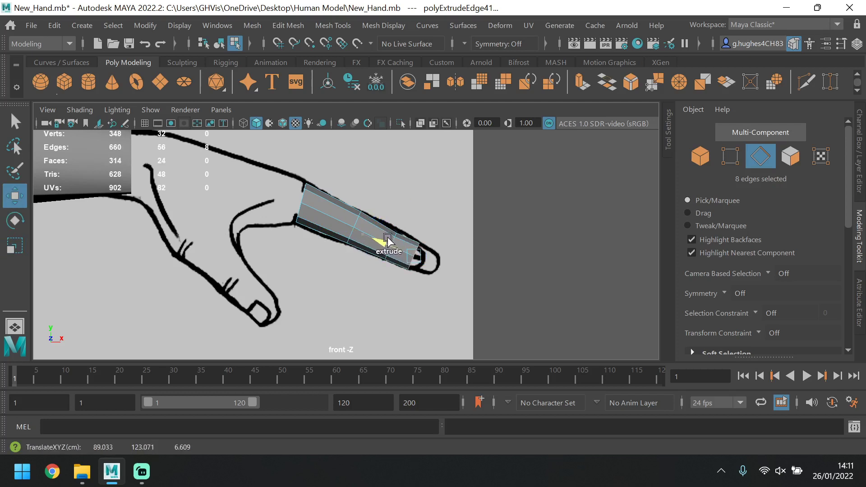
pyautogui.hotkey('ctrl', 'e')
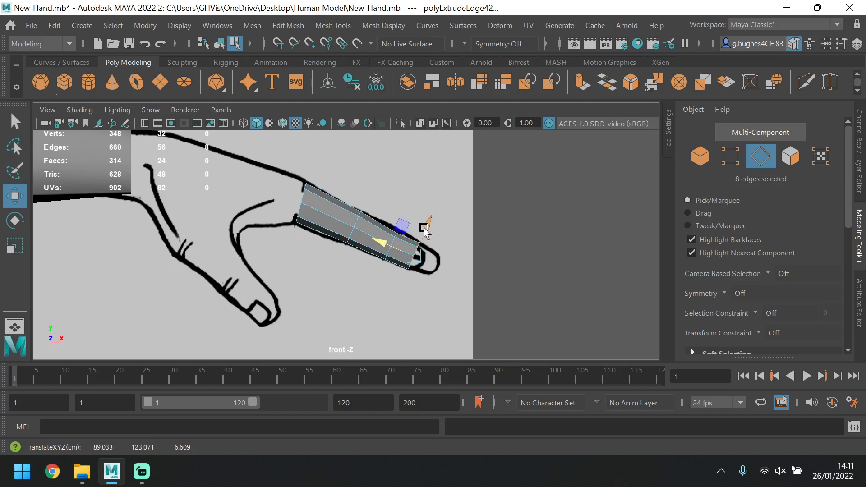
pyautogui.moveTo(423, 228); pyautogui.dragTo(423, 233)
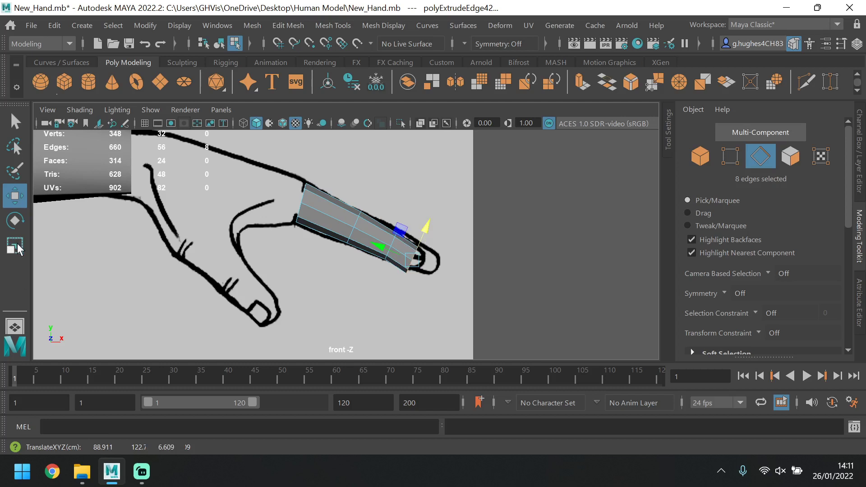
# - Scale the third segment's end loop slightly and nudge it to about X 88.9, Y 122.8 to fit the drawn outline
pyautogui.click(17, 245)
pyautogui.moveTo(410, 259); pyautogui.dragTo(405, 261)
pyautogui.click(15, 197)
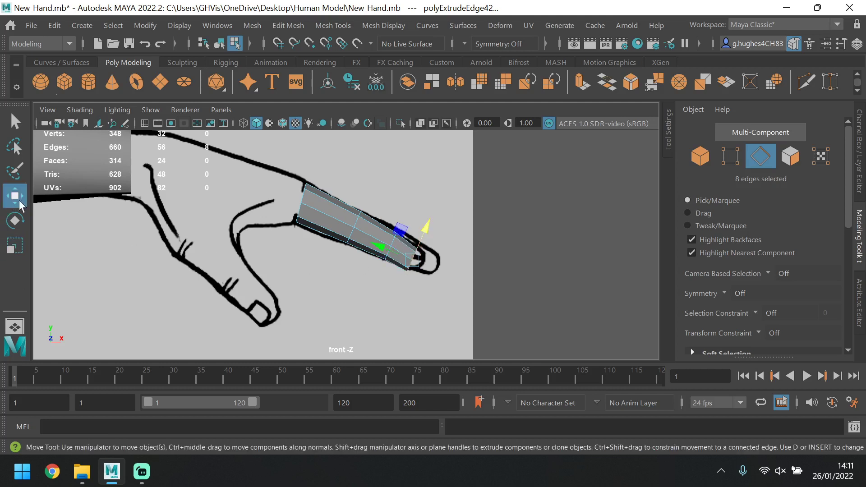
pyautogui.click(433, 225)
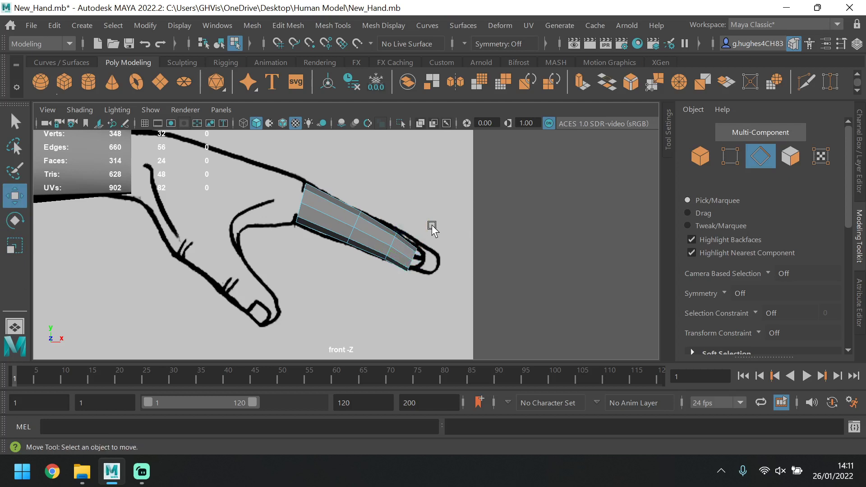
pyautogui.hotkey('ctrl', 'z')
pyautogui.moveTo(427, 227); pyautogui.dragTo(428, 228)
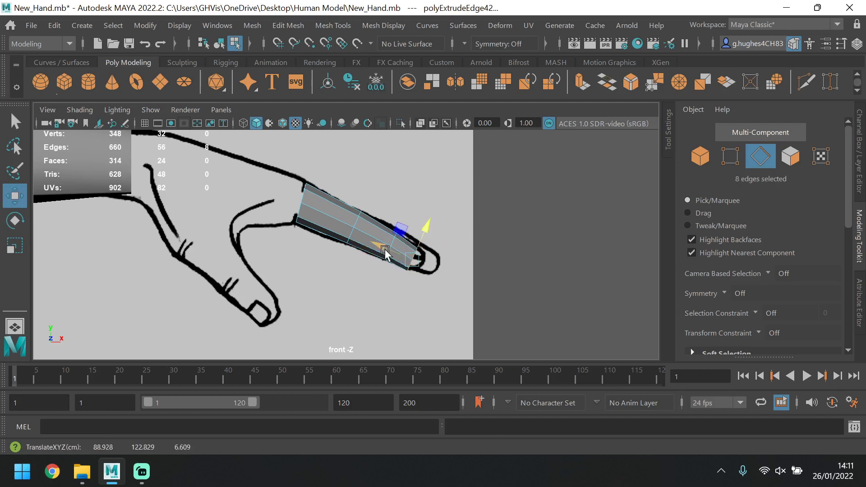
# - Extrude the end loop a short distance toward the fingertip for a fourth segment and scale its end to about 0.54 across its width
pyautogui.keyDown('shift'); pyautogui.moveTo(380, 251); pyautogui.dragTo(416, 266); pyautogui.keyUp('shift')
pyautogui.press('r')
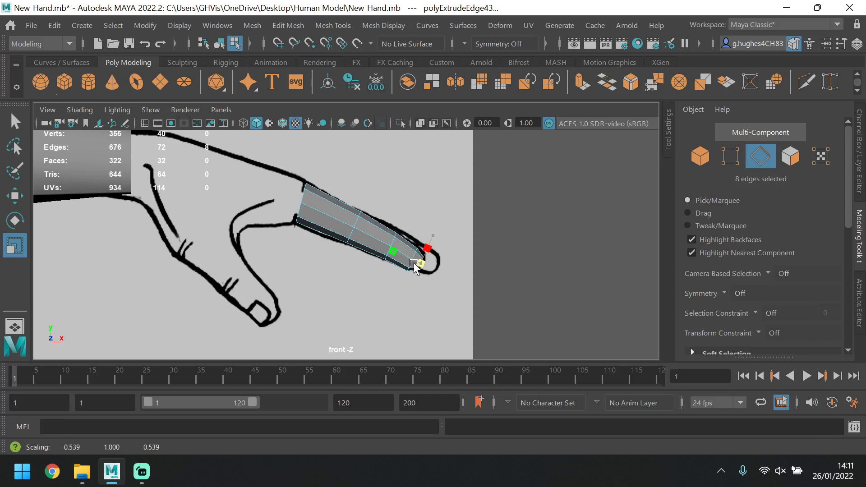
pyautogui.press('space')
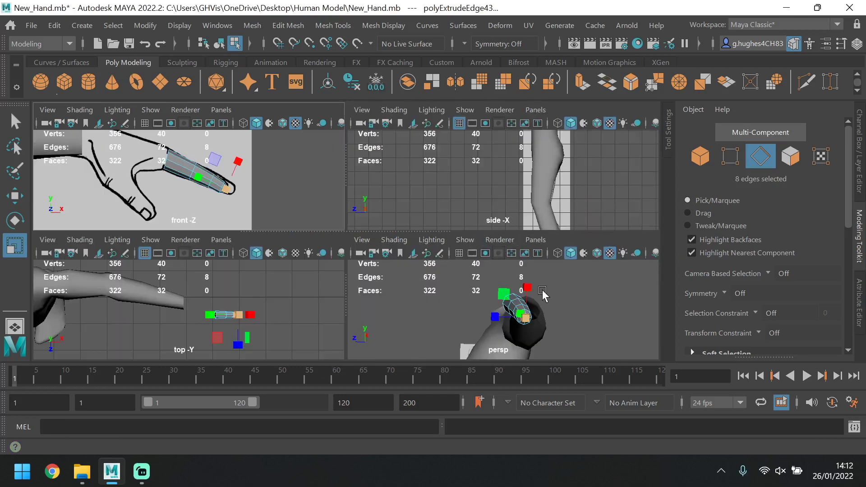
pyautogui.press('space')
pyautogui.keyDown('alt'); pyautogui.moveTo(390, 276); pyautogui.dragTo(425, 253); pyautogui.keyUp('alt')
pyautogui.scroll(3, 479, 226)
pyautogui.scroll(-1, 541, 205)
pyautogui.keyDown('alt'); pyautogui.moveTo(541, 206); pyautogui.dragTo(493, 218, button='middle'); pyautogui.keyUp('alt')
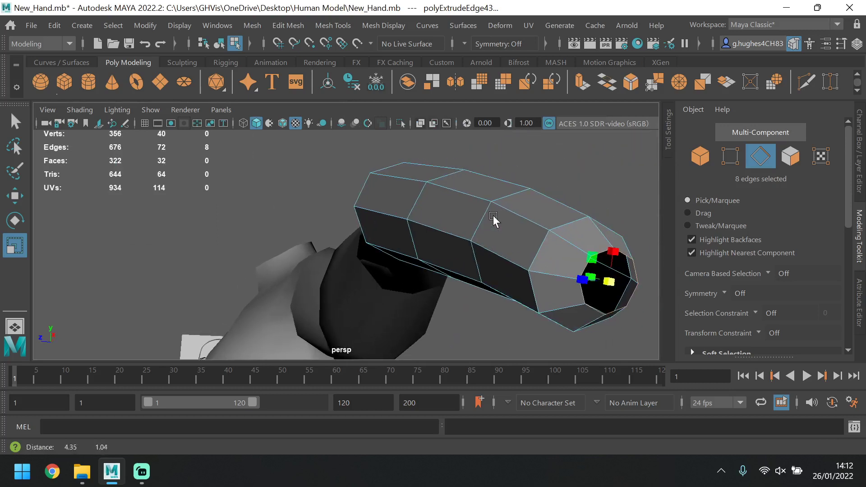
# - Move the fourth segment's end loop farther into the drawn fingertip, to about X 89.9, Y 122.6
pyautogui.press('space')
pyautogui.press('space')
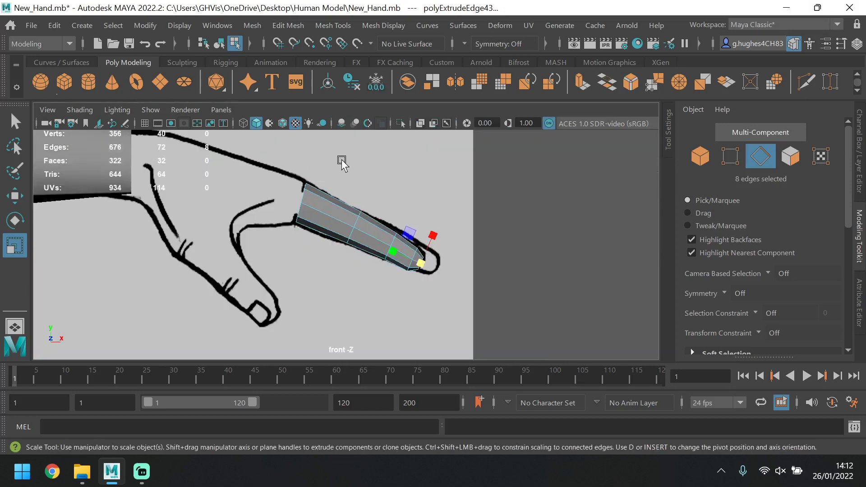
pyautogui.keyDown('alt'); pyautogui.moveTo(501, 182); pyautogui.dragTo(427, 182, button='middle'); pyautogui.keyUp('alt')
pyautogui.scroll(2, 380, 224)
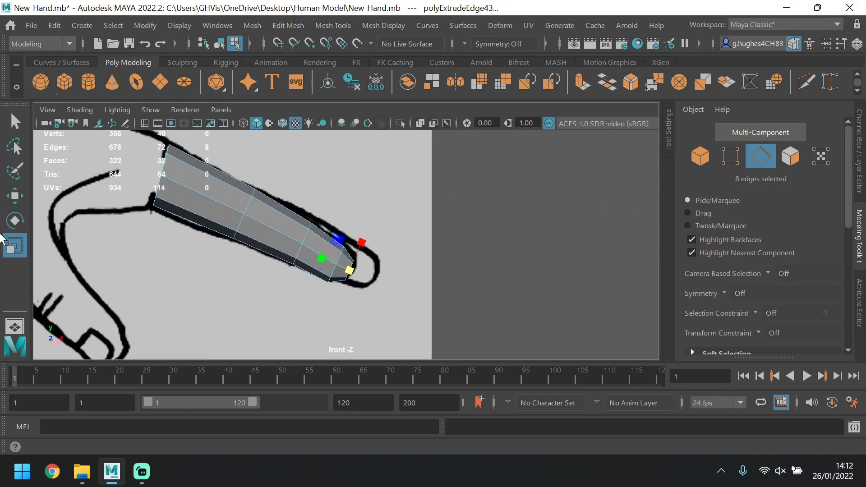
pyautogui.press('w')
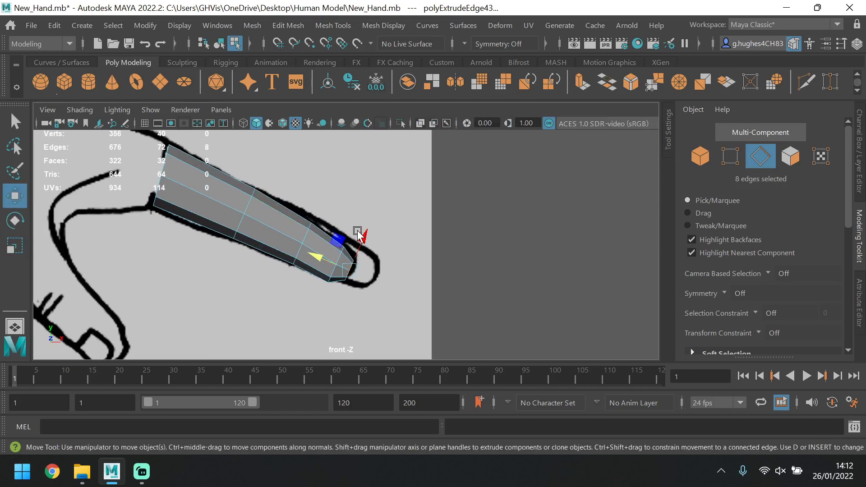
pyautogui.moveTo(365, 237); pyautogui.dragTo(374, 237)
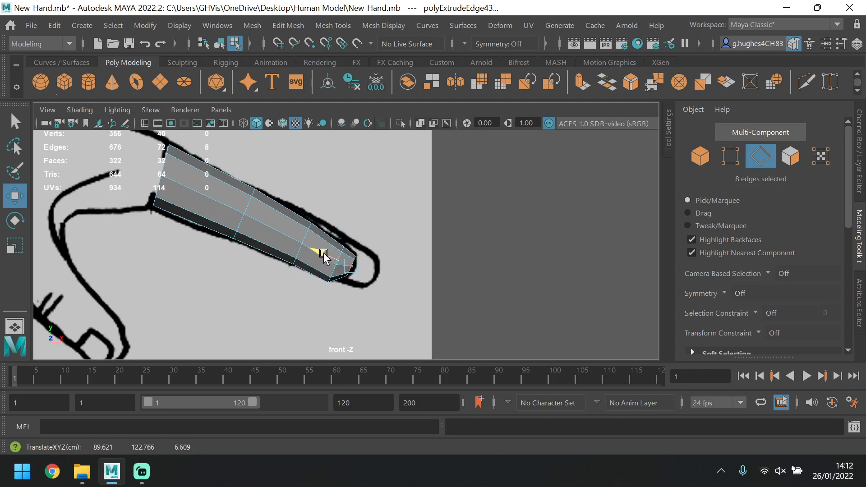
pyautogui.moveTo(324, 255); pyautogui.dragTo(366, 249)
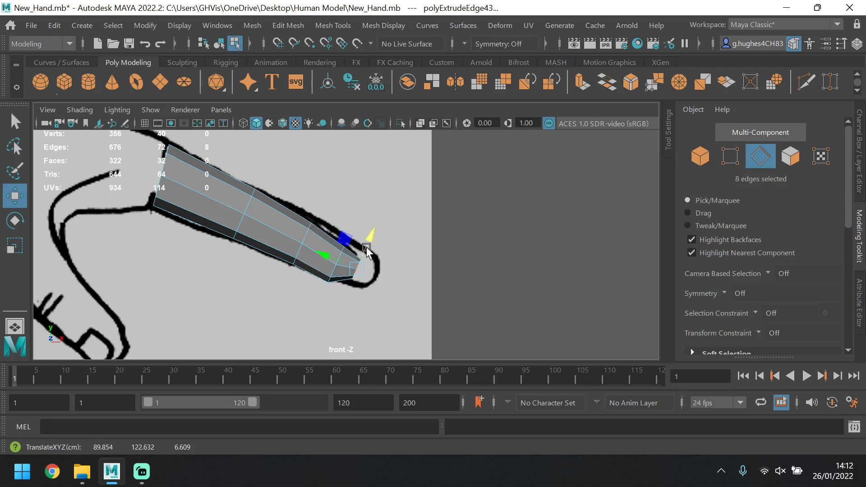
# - Examine the tapered fingertip from its open end and against the front reference drawing
pyautogui.press('space')
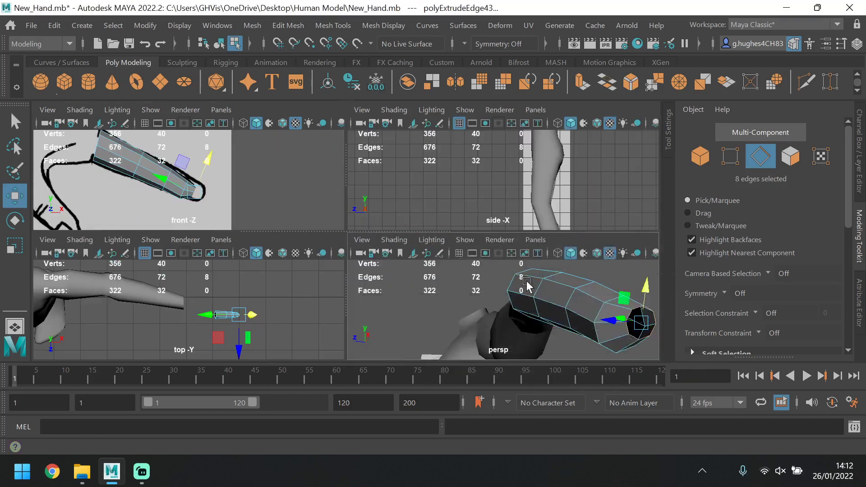
pyautogui.press('space')
pyautogui.keyDown('alt'); pyautogui.moveTo(429, 249); pyautogui.dragTo(413, 246); pyautogui.keyUp('alt')
pyautogui.scroll(-4, 413, 246)
pyautogui.scroll(2, 240, 212)
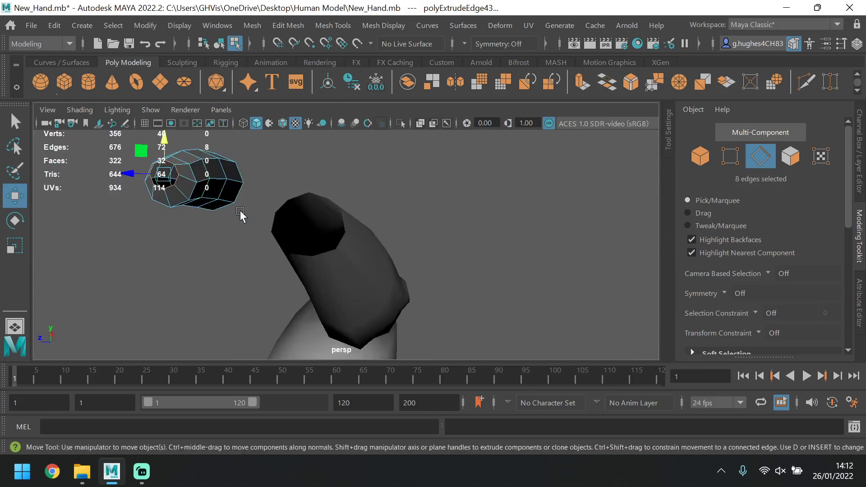
pyautogui.keyDown('alt'); pyautogui.moveTo(240, 212); pyautogui.dragTo(265, 214); pyautogui.keyUp('alt')
pyautogui.moveTo(280, 242); pyautogui.dragTo(280, 240)
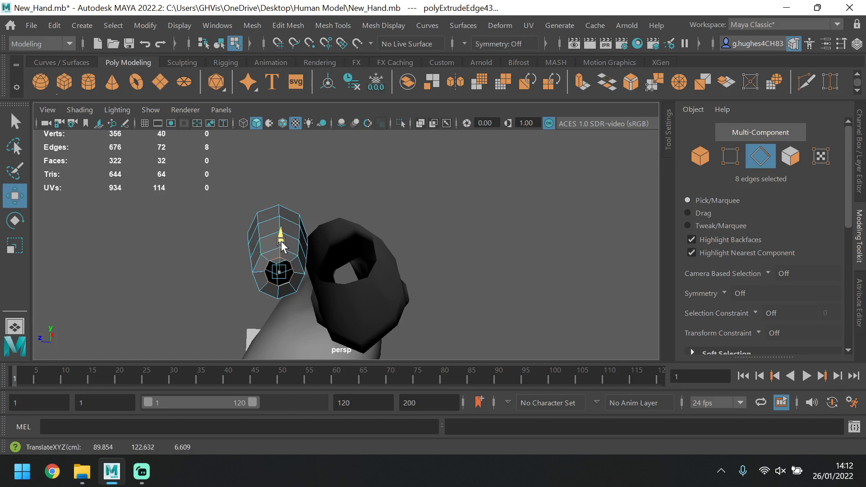
pyautogui.press('space')
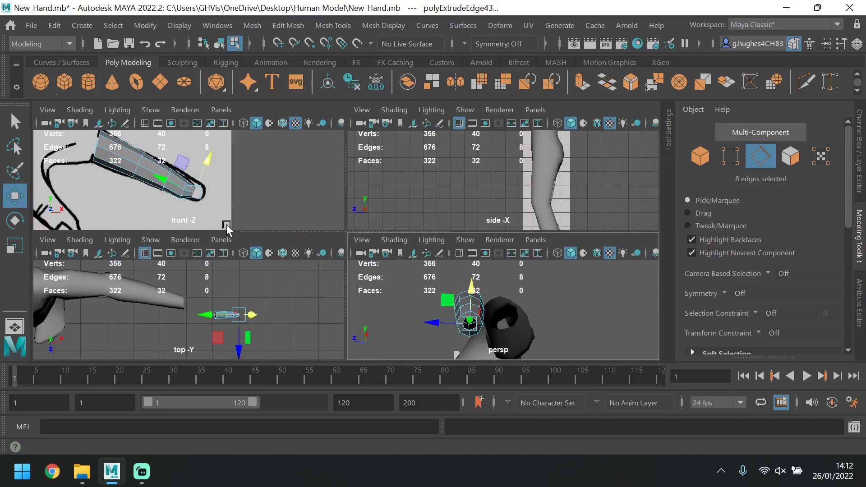
pyautogui.press('space')
pyautogui.scroll(1, 385, 265)
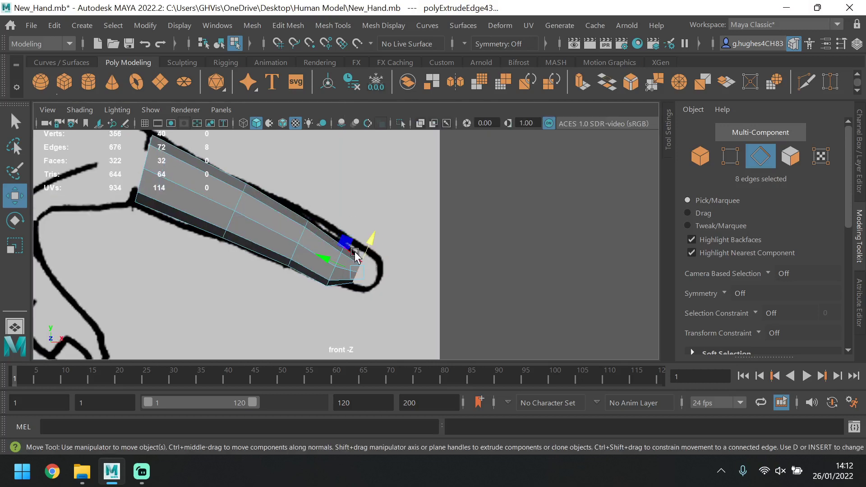
# - Bridge the two upper edges of the open fingertip to the two lower edges, using one division
pyautogui.press('space')
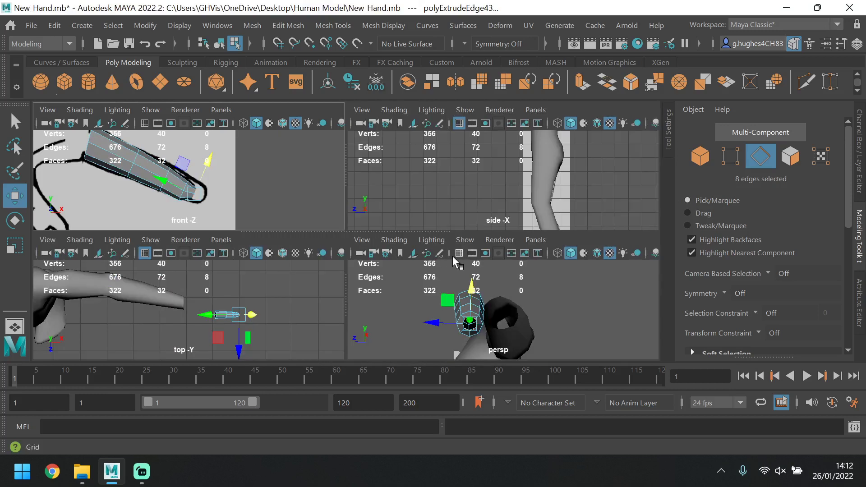
pyautogui.press('space')
pyautogui.scroll(3, 285, 269)
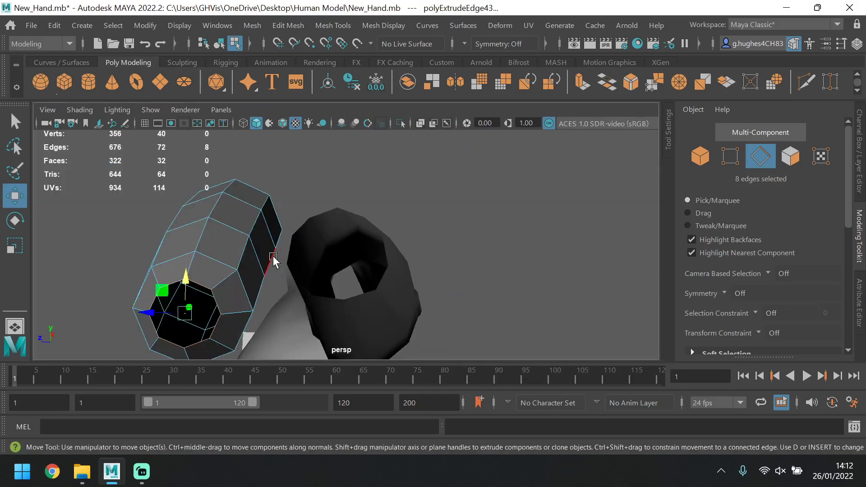
pyautogui.keyDown('alt'); pyautogui.moveTo(272, 258); pyautogui.dragTo(289, 252); pyautogui.keyUp('alt')
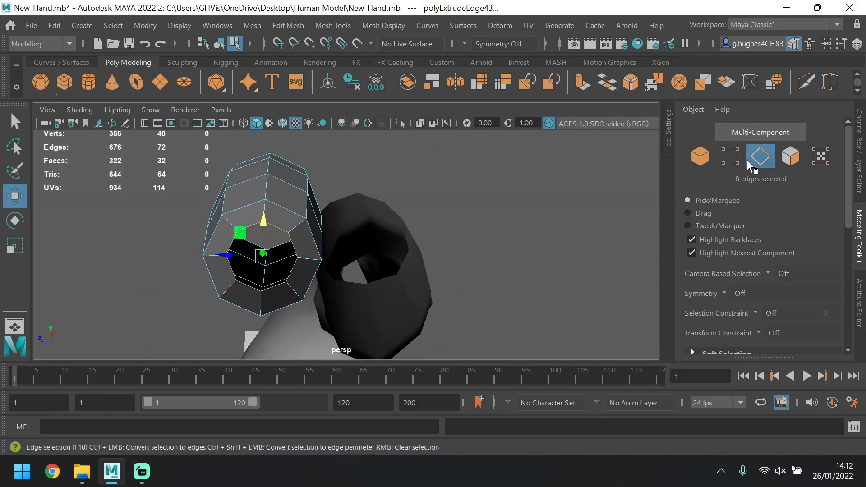
pyautogui.click(454, 206)
pyautogui.click(248, 232)
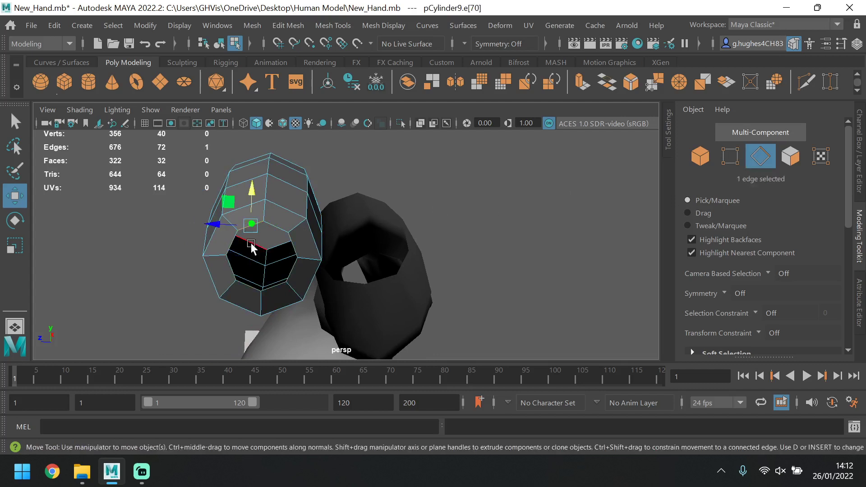
pyautogui.keyDown('shift'); pyautogui.click(248, 283); pyautogui.keyUp('shift')
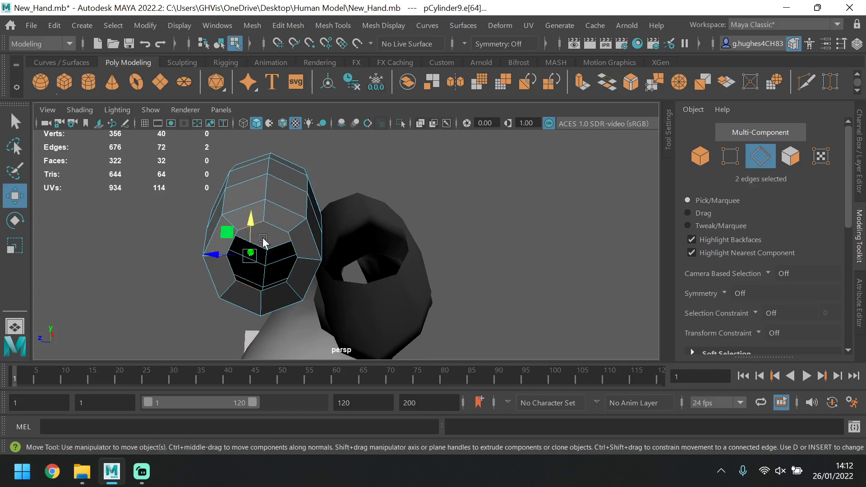
pyautogui.keyDown('shift'); pyautogui.click(288, 276); pyautogui.keyUp('shift')
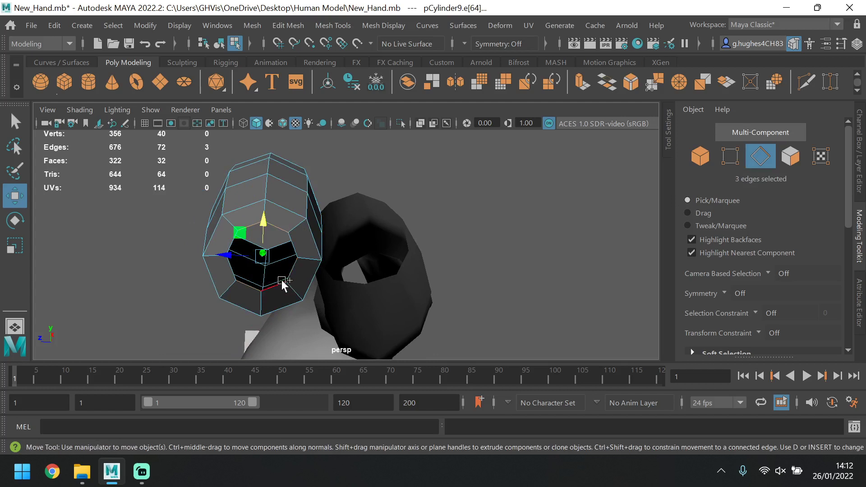
pyautogui.keyDown('shift'); pyautogui.click(281, 280); pyautogui.keyUp('shift')
pyautogui.scroll(-5, 729, 266)
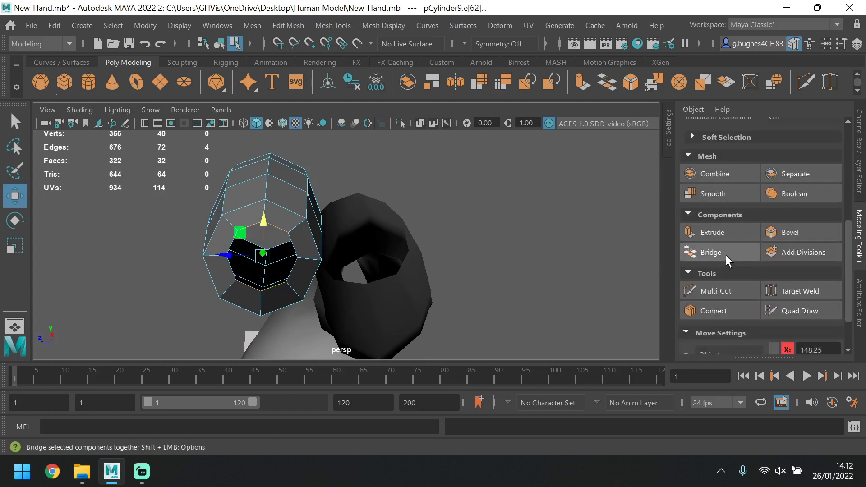
pyautogui.click(726, 255)
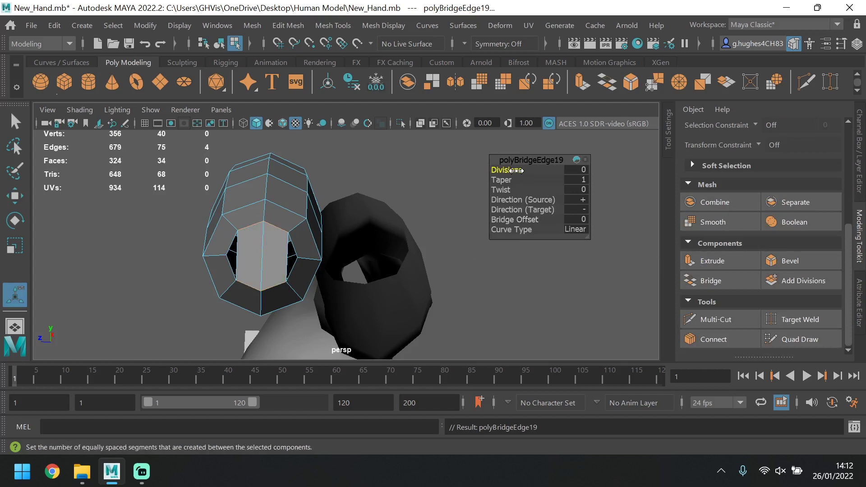
pyautogui.moveTo(516, 171); pyautogui.dragTo(519, 172)
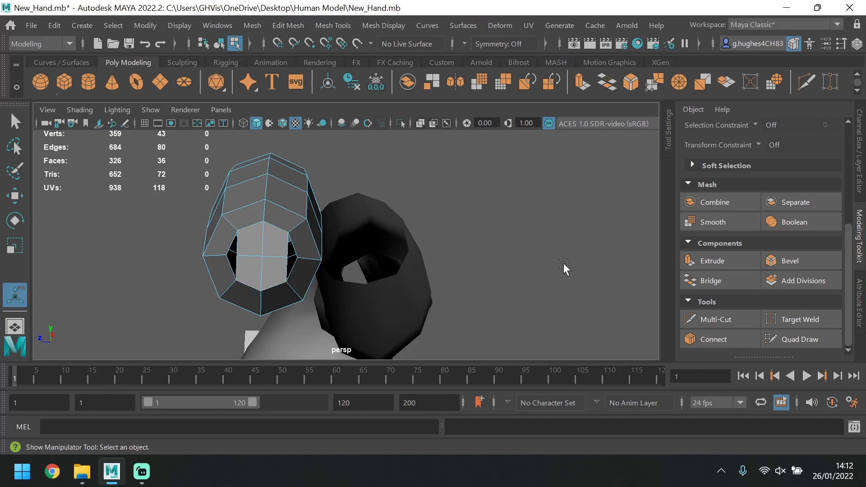
# - Target-weld the two loose side vertices of the bridge's middle edge to the neighbouring vertices on the fingertip loop
pyautogui.scroll(5, 707, 256)
pyautogui.click(730, 156)
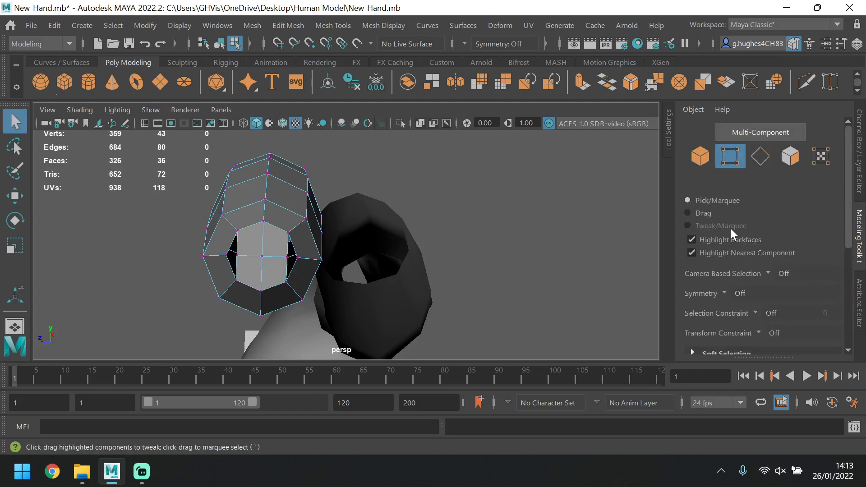
pyautogui.scroll(-5, 730, 230)
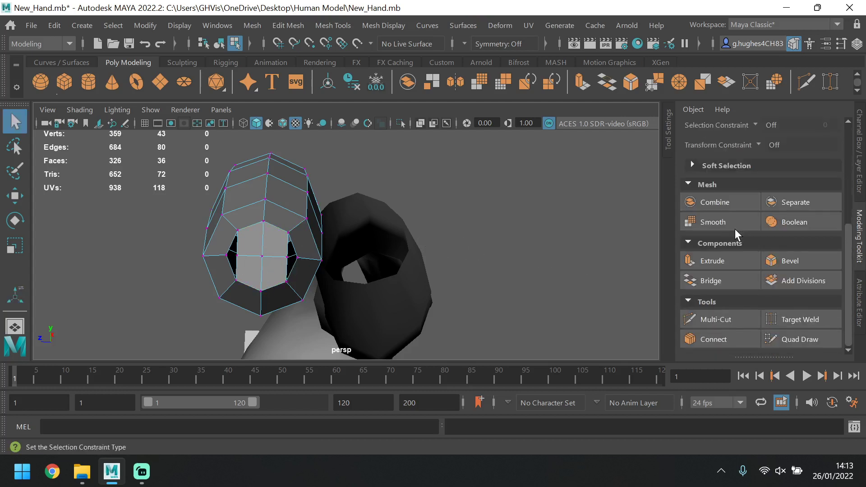
pyautogui.click(791, 320)
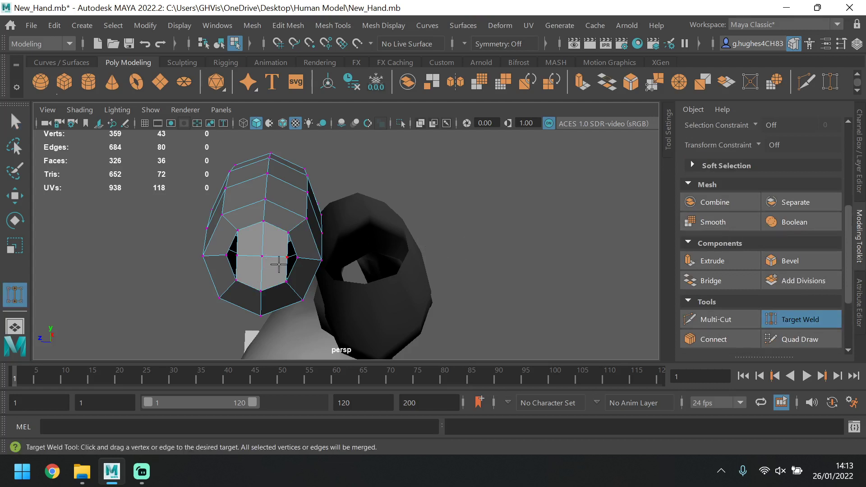
pyautogui.moveTo(302, 258); pyautogui.dragTo(298, 258)
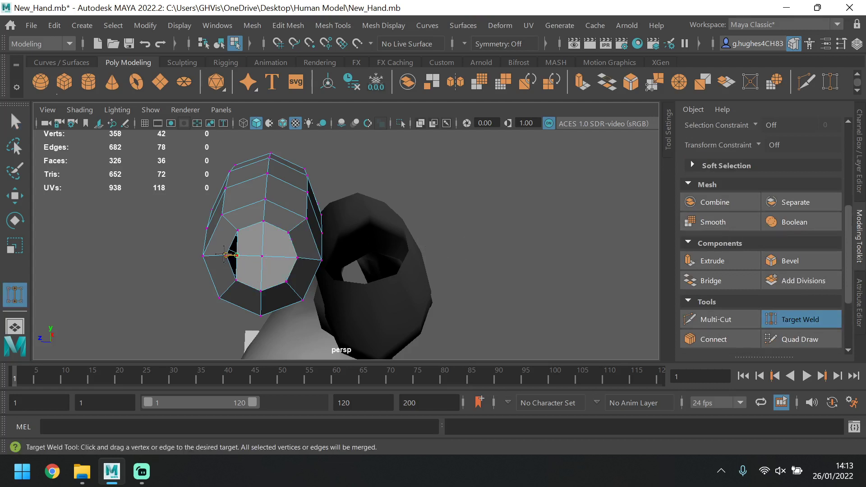
pyautogui.moveTo(224, 255); pyautogui.dragTo(226, 255)
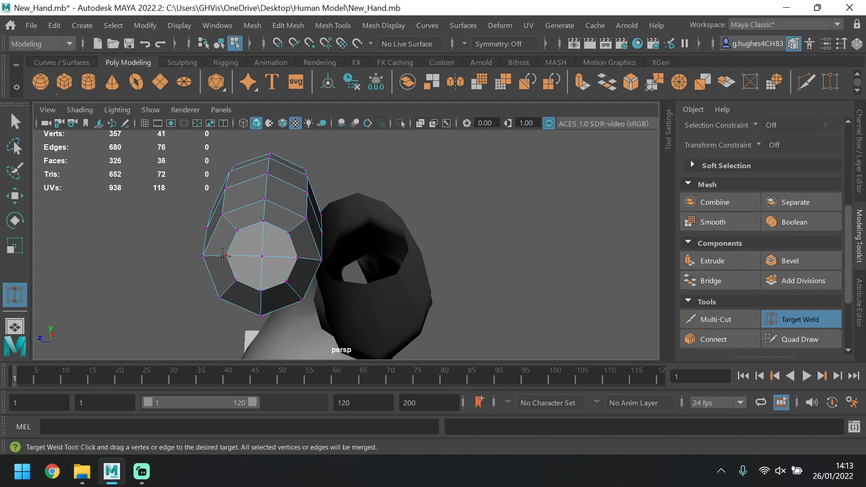
pyautogui.click(789, 319)
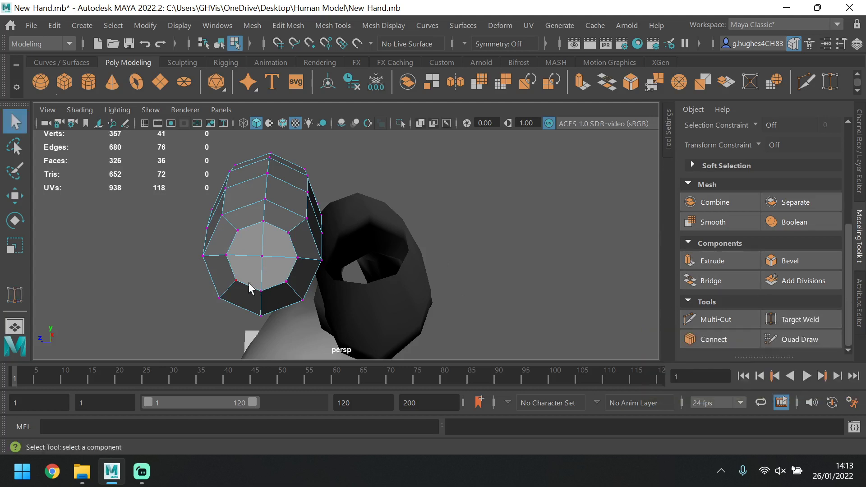
# - Move the centre vertex of the fingertip cap slightly outward, to about X 90.0, Y 122.5, to round the tip
pyautogui.click(260, 257)
pyautogui.press('w')
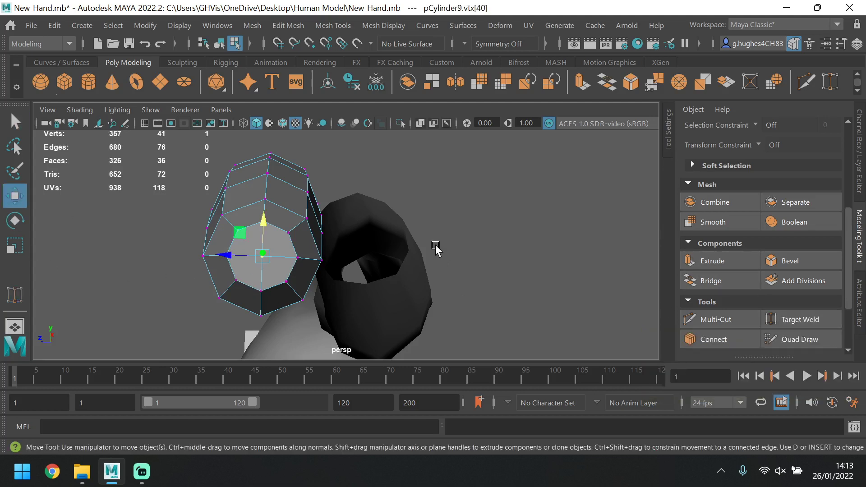
pyautogui.keyDown('alt'); pyautogui.moveTo(434, 247); pyautogui.dragTo(405, 231); pyautogui.keyUp('alt')
pyautogui.moveTo(468, 184); pyautogui.dragTo(471, 184)
pyautogui.press('space')
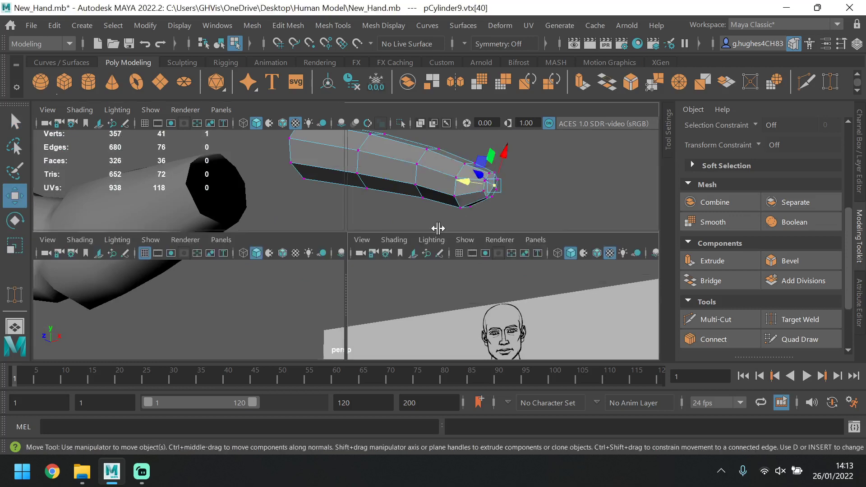
pyautogui.press('space')
pyautogui.press('space')
pyautogui.press('space')
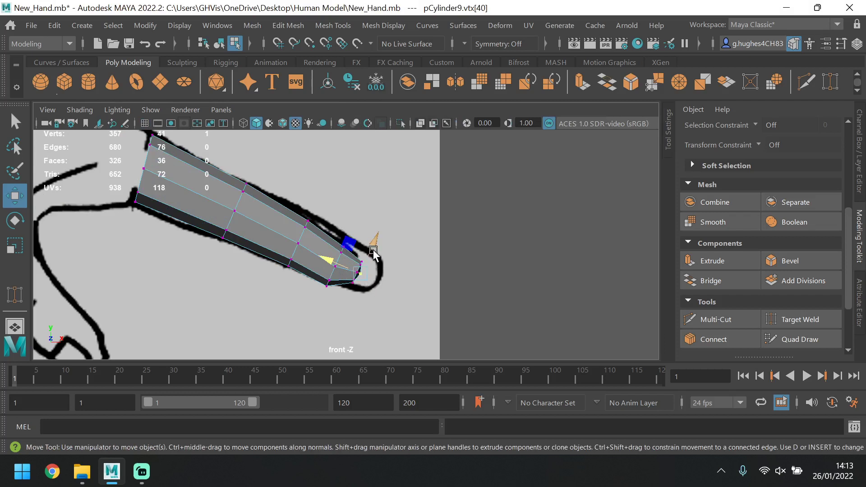
pyautogui.moveTo(376, 252); pyautogui.dragTo(334, 261)
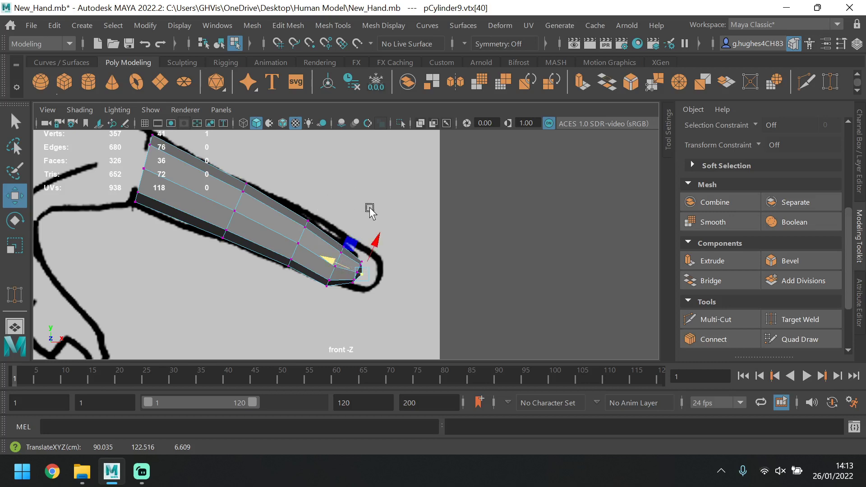
# - Examine the capped finger from several angles in the perspective view, including its smoothed preview
pyautogui.press('space')
pyautogui.press('space')
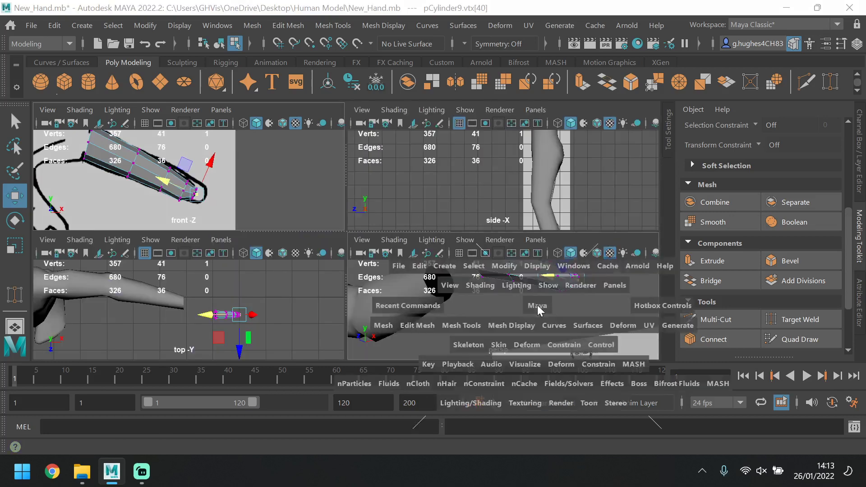
pyautogui.scroll(5, 808, 201)
pyautogui.click(700, 156)
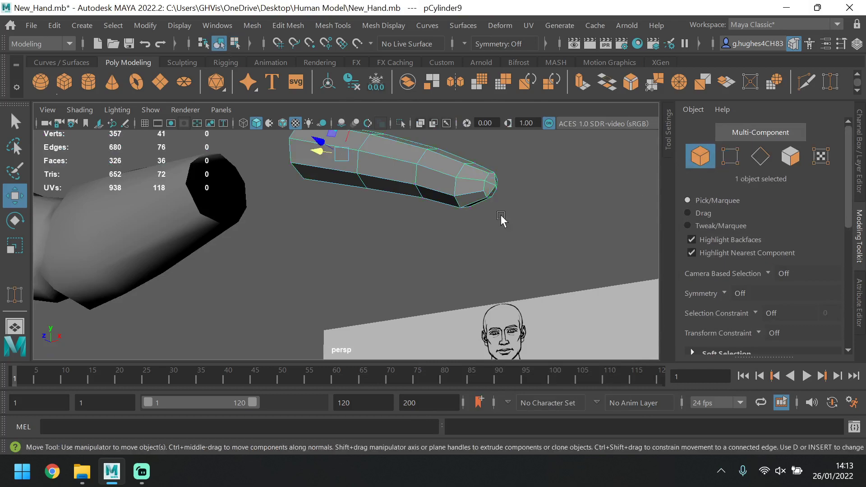
pyautogui.keyDown('alt'); pyautogui.moveTo(501, 216); pyautogui.dragTo(473, 242); pyautogui.keyUp('alt')
pyautogui.keyDown('alt'); pyautogui.moveTo(473, 242); pyautogui.dragTo(497, 180, button='middle'); pyautogui.keyUp('alt')
pyautogui.scroll(-5, 469, 194)
pyautogui.keyDown('alt'); pyautogui.moveTo(411, 240); pyautogui.dragTo(477, 182, button='middle'); pyautogui.keyUp('alt')
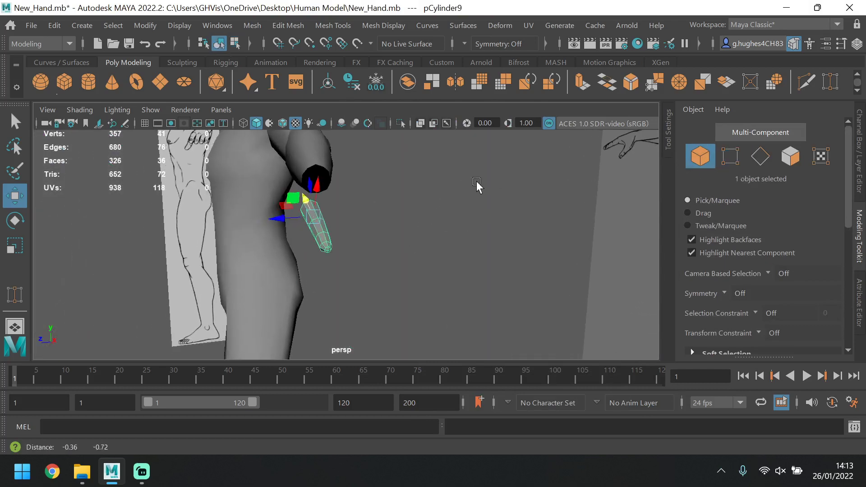
pyautogui.moveTo(476, 180)
pyautogui.keyDown('alt'); pyautogui.mouseDown()
pyautogui.moveTo(405, 245)
pyautogui.moveTo(415, 296)
pyautogui.moveTo(416, 285)
pyautogui.moveTo(459, 275)
pyautogui.mouseUp(); pyautogui.keyUp('alt')
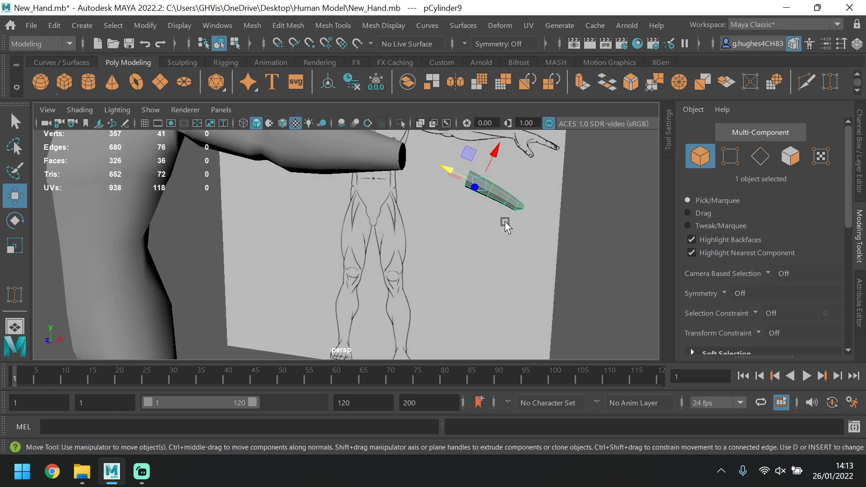
pyautogui.press('3')
pyautogui.scroll(4, 519, 200)
pyautogui.keyDown('alt'); pyautogui.moveTo(537, 194); pyautogui.dragTo(501, 197); pyautogui.keyUp('alt')
pyautogui.press('1')
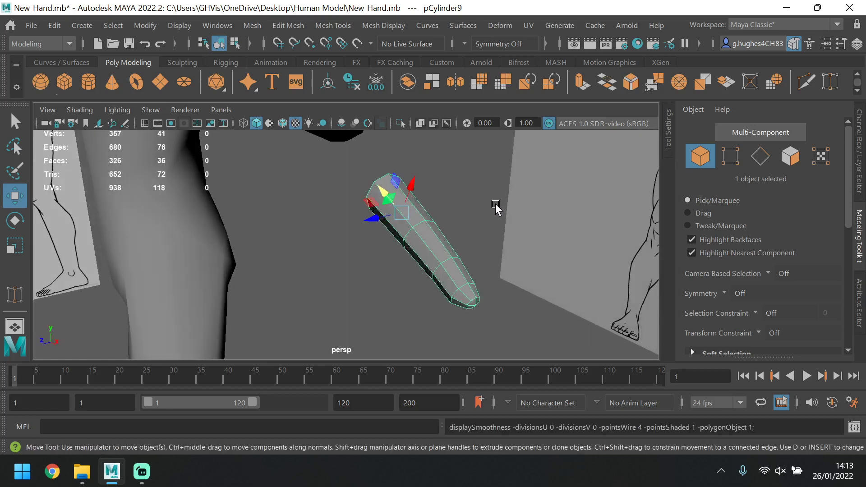
# - Bevel the two edge loops at the finger's joints with a fraction of 0.3 and 2 segments
pyautogui.press('space')
pyautogui.press('space')
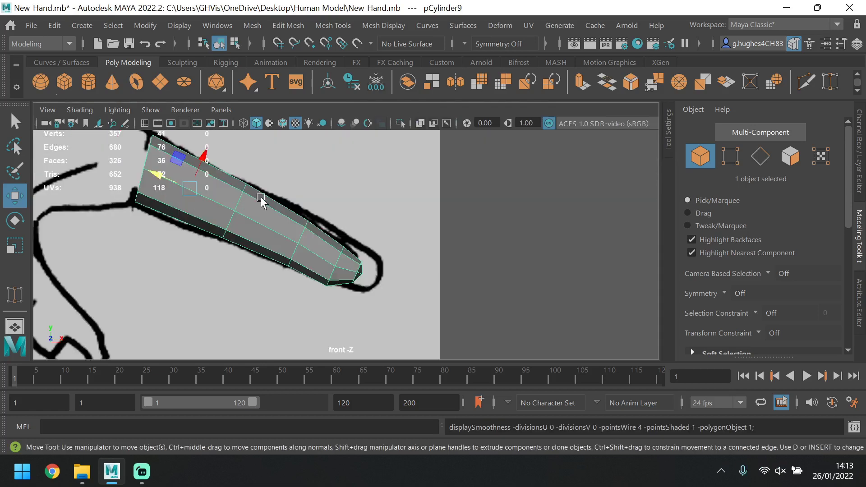
pyautogui.scroll(1, 263, 201)
pyautogui.keyDown('alt'); pyautogui.moveTo(305, 230); pyautogui.dragTo(417, 255, button='middle'); pyautogui.keyUp('alt')
pyautogui.click(762, 157)
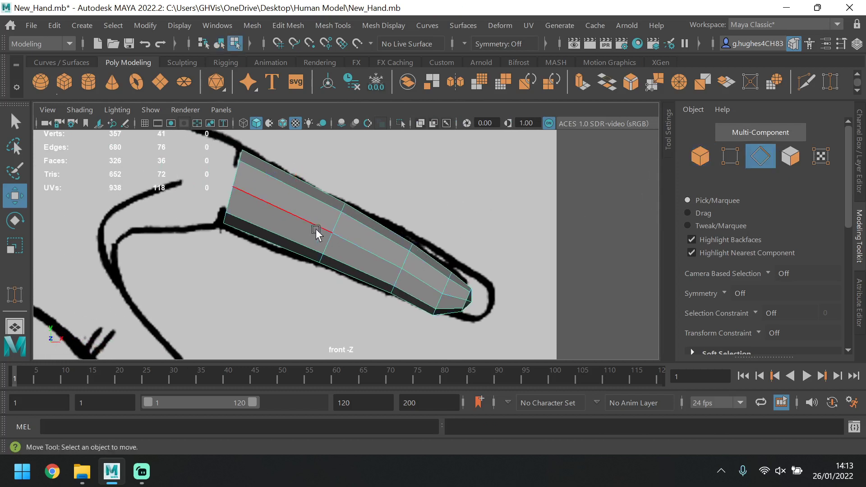
pyautogui.doubleClick(333, 225)
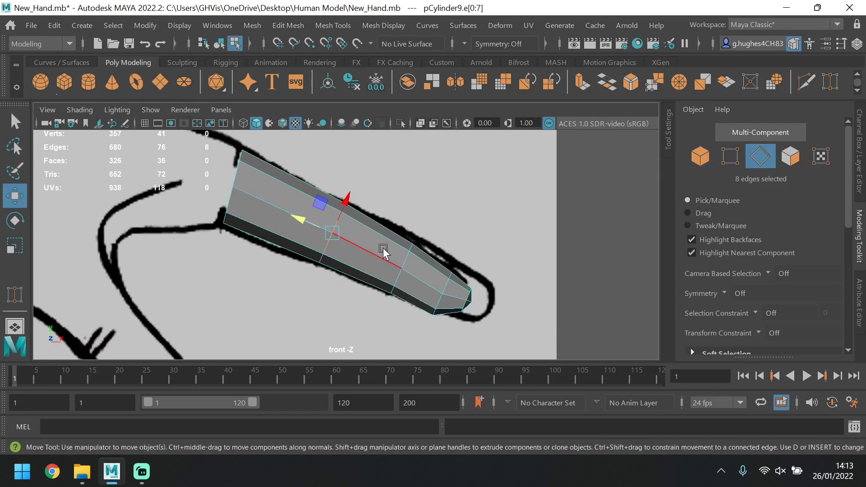
pyautogui.keyDown('shift'); pyautogui.doubleClick(404, 264); pyautogui.keyUp('shift')
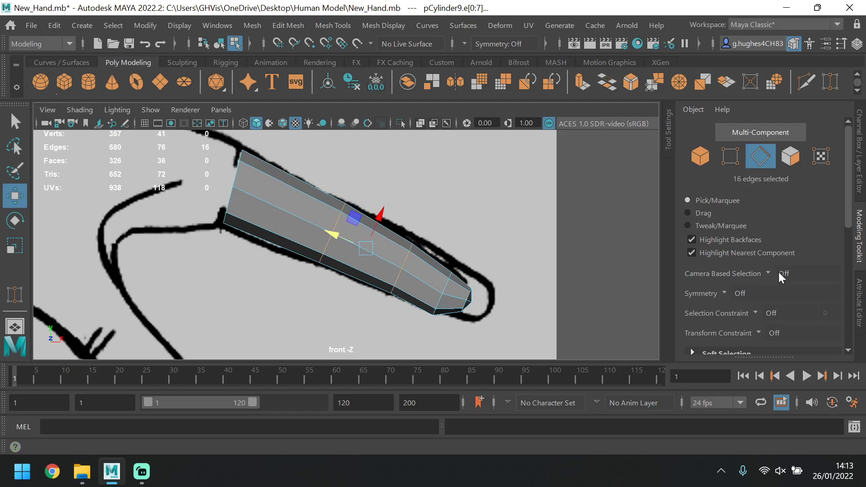
pyautogui.scroll(-3, 776, 278)
pyautogui.scroll(-3, 777, 278)
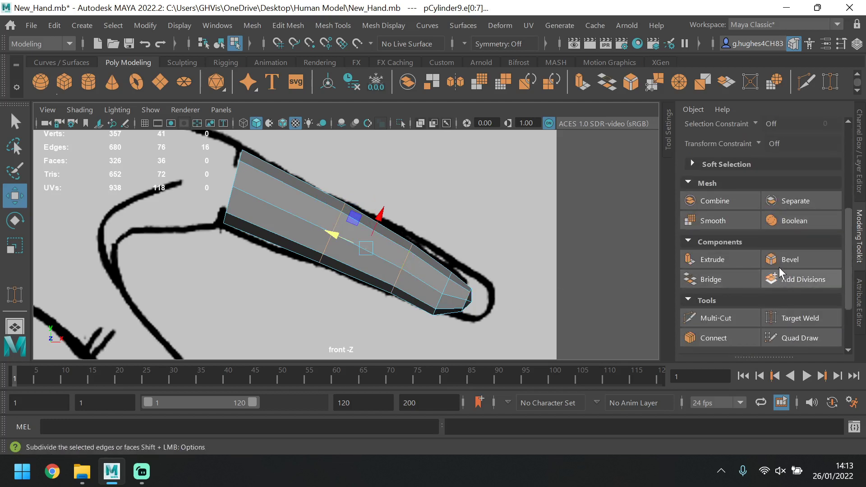
pyautogui.click(790, 261)
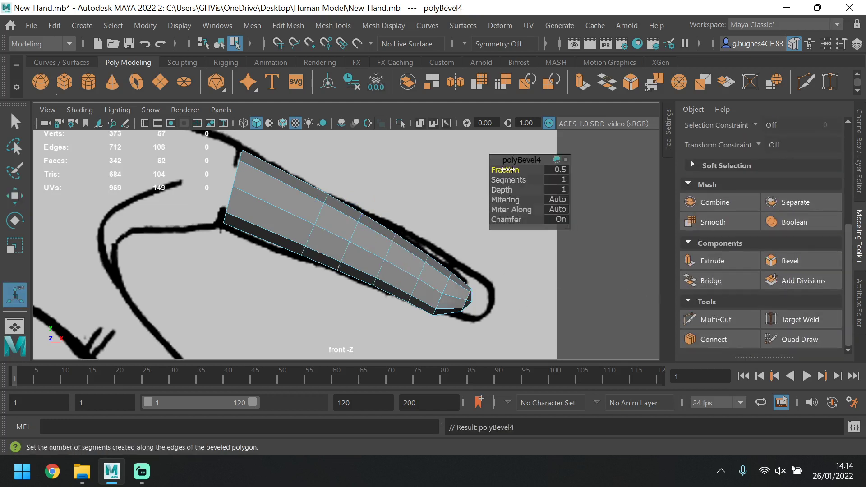
pyautogui.moveTo(508, 169); pyautogui.dragTo(505, 169)
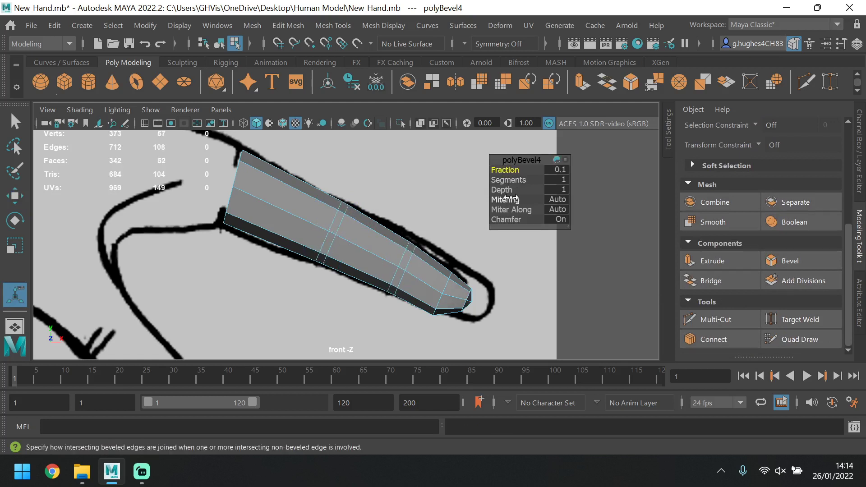
pyautogui.moveTo(519, 177); pyautogui.dragTo(513, 170)
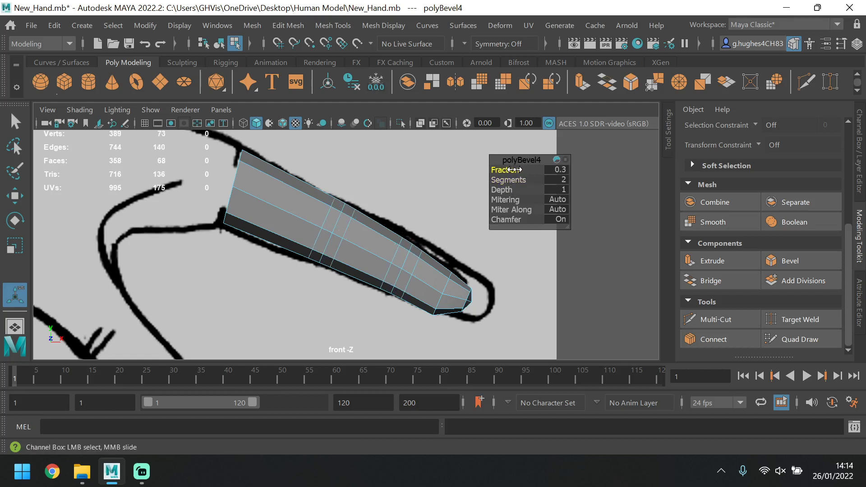
pyautogui.click(451, 184)
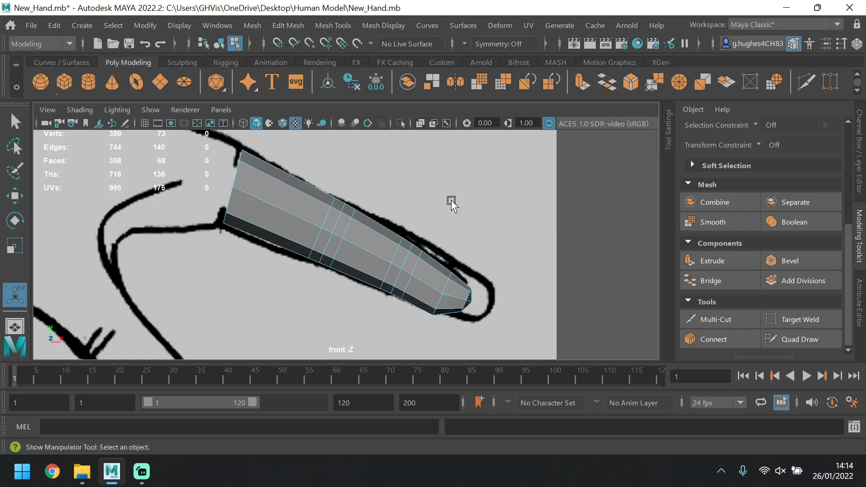
# - Try to scale the middle edge loops of both beveled joints together to about 0.925
pyautogui.click(337, 220)
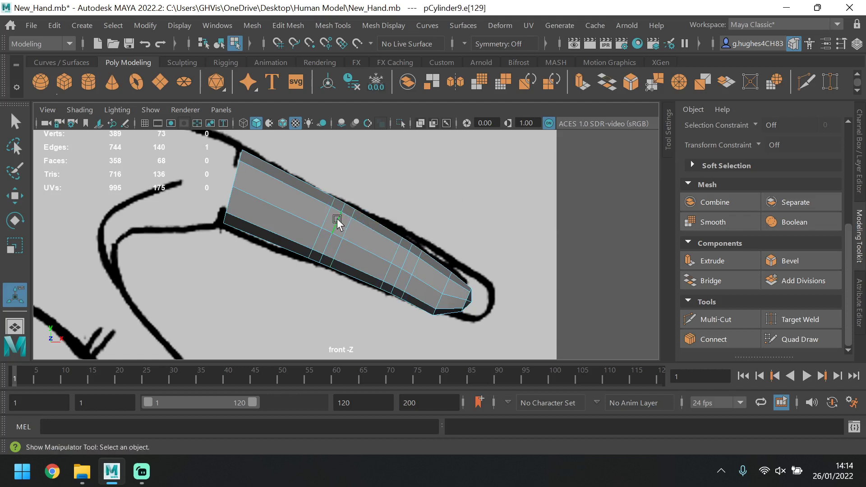
pyautogui.keyDown('shift'); pyautogui.doubleClick(409, 256); pyautogui.keyUp('shift')
pyautogui.click(14, 246)
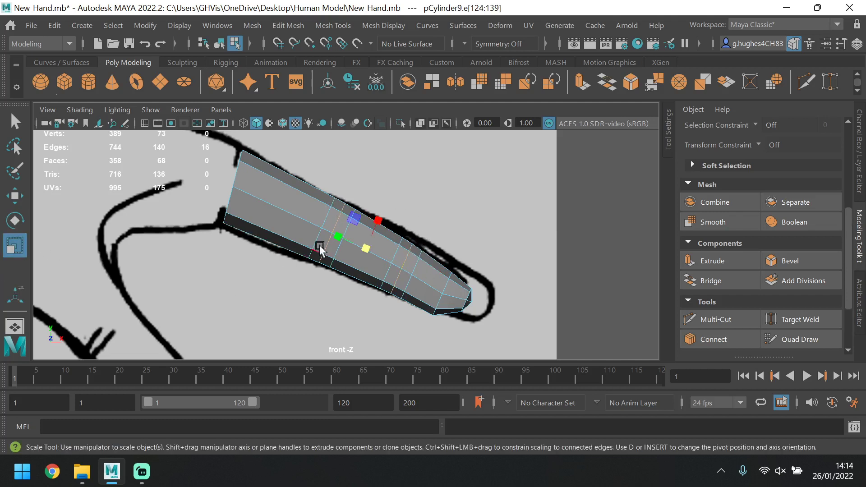
pyautogui.moveTo(365, 249); pyautogui.dragTo(359, 248)
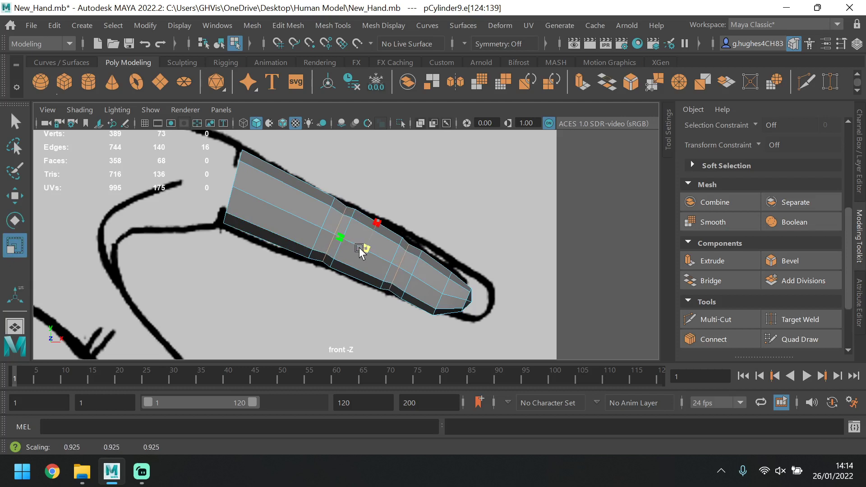
pyautogui.click(426, 206)
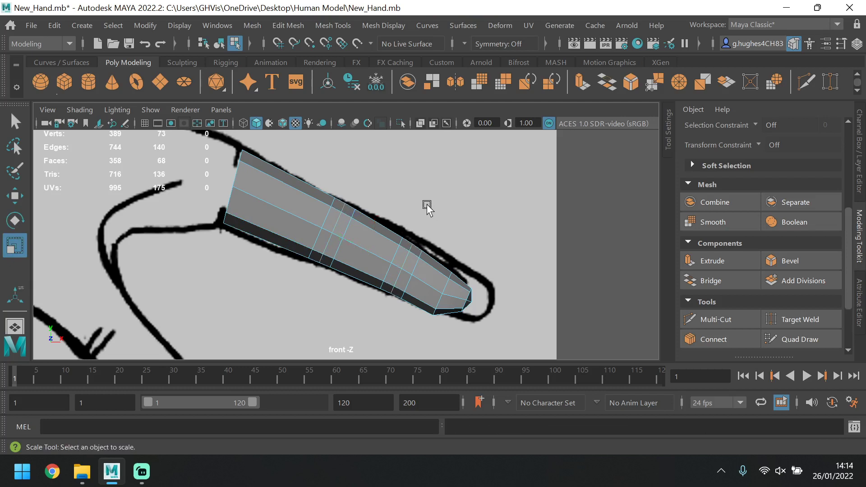
# - Shrink the middle edge loop of the joint nearest the base slightly and move it up to about X 84.9, Y 125.3
pyautogui.doubleClick(337, 227)
pyautogui.moveTo(338, 226); pyautogui.dragTo(331, 234)
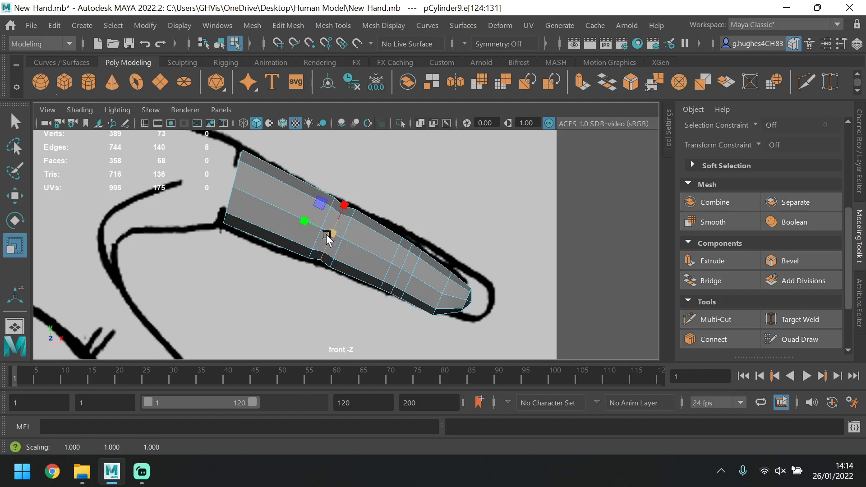
pyautogui.click(14, 195)
pyautogui.moveTo(344, 195); pyautogui.dragTo(347, 197)
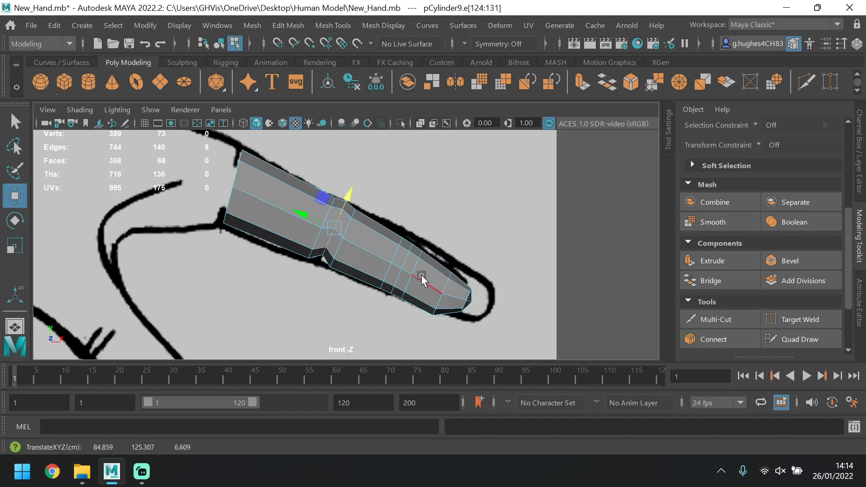
# - Shrink the middle edge loop of the joint nearest the fingertip and move it up to about X 87.5, Y 124.0
pyautogui.doubleClick(401, 268)
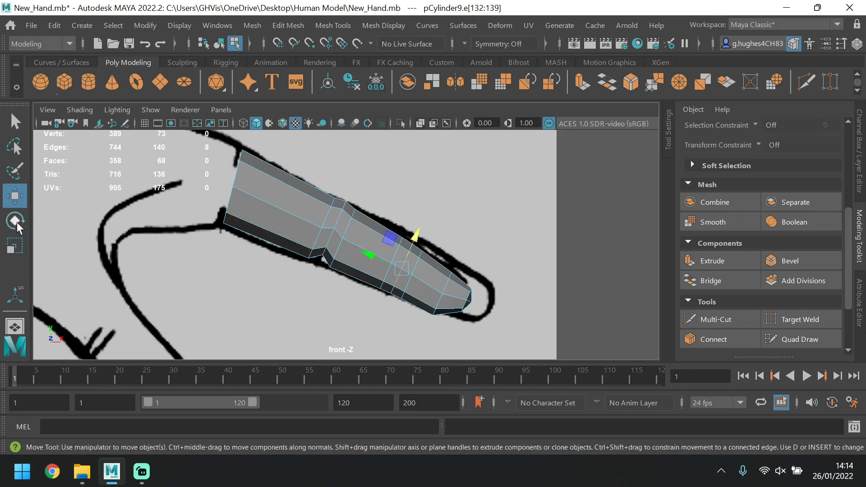
pyautogui.click(15, 246)
pyautogui.moveTo(401, 270); pyautogui.dragTo(384, 273)
pyautogui.click(15, 195)
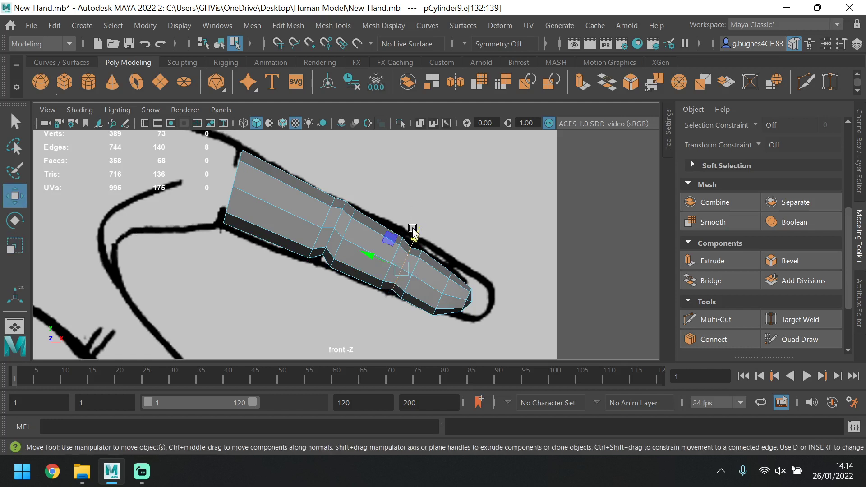
pyautogui.moveTo(412, 232)
pyautogui.mouseDown()
pyautogui.moveTo(423, 232)
pyautogui.moveTo(415, 232)
pyautogui.mouseUp()
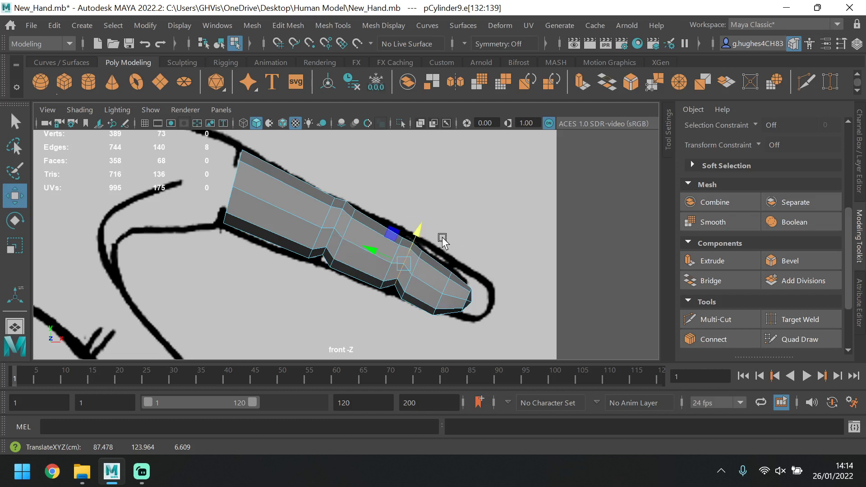
# - Examine the creased finger in smooth preview against the front reference drawing and in the perspective view
pyautogui.press('3')
pyautogui.click(451, 209)
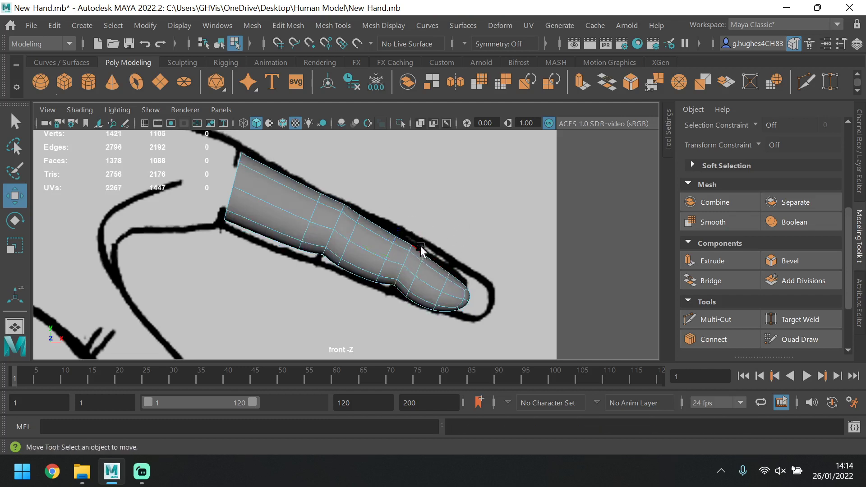
pyautogui.scroll(5, 680, 252)
pyautogui.click(700, 156)
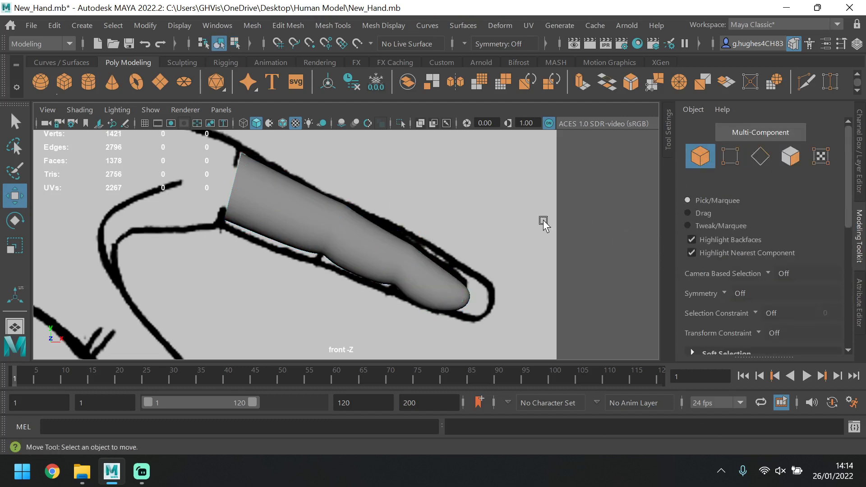
pyautogui.keyDown('alt'); pyautogui.moveTo(456, 255); pyautogui.dragTo(315, 268); pyautogui.keyUp('alt')
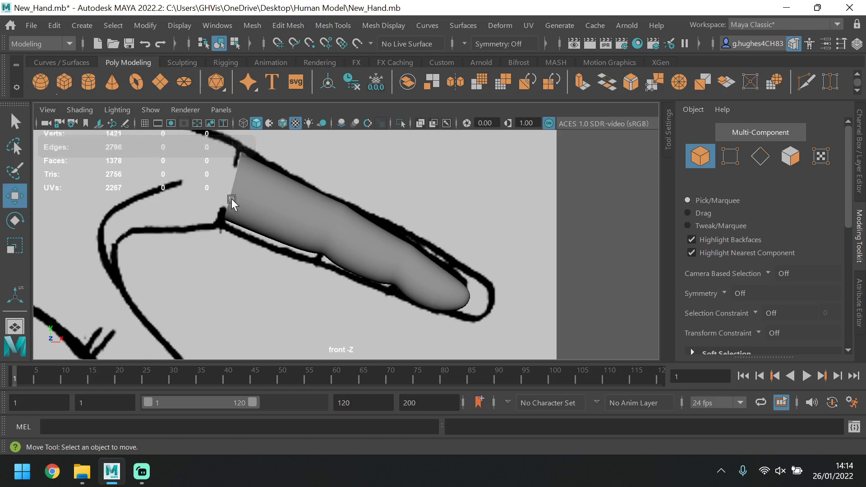
pyautogui.press('space')
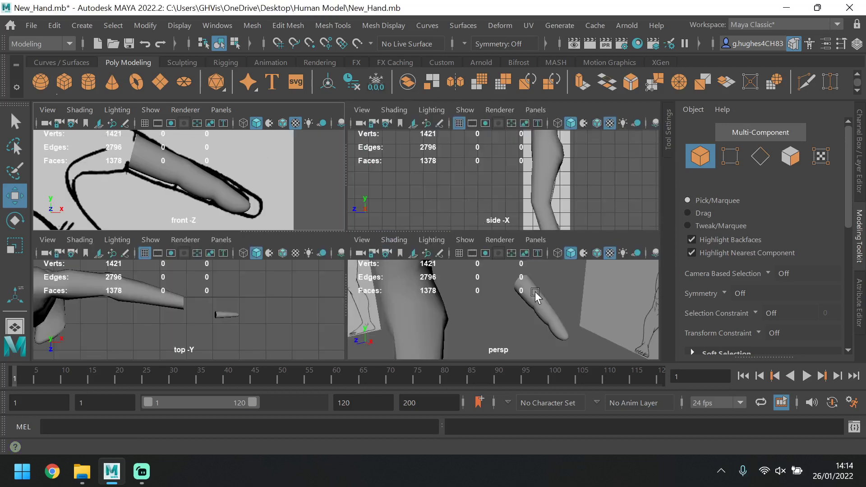
pyautogui.press('space')
pyautogui.keyDown('alt'); pyautogui.moveTo(489, 304); pyautogui.dragTo(447, 302); pyautogui.keyUp('alt')
pyautogui.moveTo(355, 270)
pyautogui.keyDown('alt'); pyautogui.mouseDown()
pyautogui.moveTo(445, 264)
pyautogui.moveTo(474, 234)
pyautogui.moveTo(431, 309)
pyautogui.moveTo(452, 267)
pyautogui.moveTo(458, 309)
pyautogui.moveTo(450, 301)
pyautogui.moveTo(454, 271)
pyautogui.moveTo(451, 323)
pyautogui.moveTo(450, 306)
pyautogui.moveTo(398, 318)
pyautogui.mouseUp(); pyautogui.keyUp('alt')
pyautogui.click(398, 318)
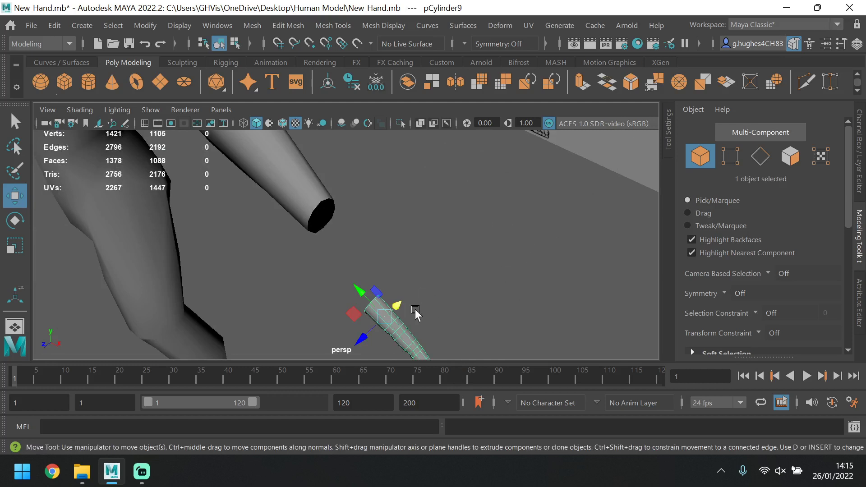
# - Extrude the two upper and two lower middle edges of the finger's open base a short way toward the palm
pyautogui.press('space')
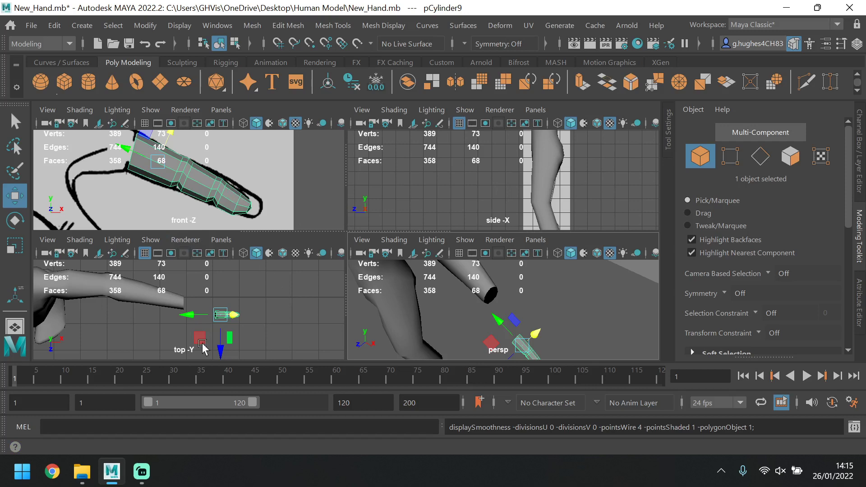
pyautogui.press('space')
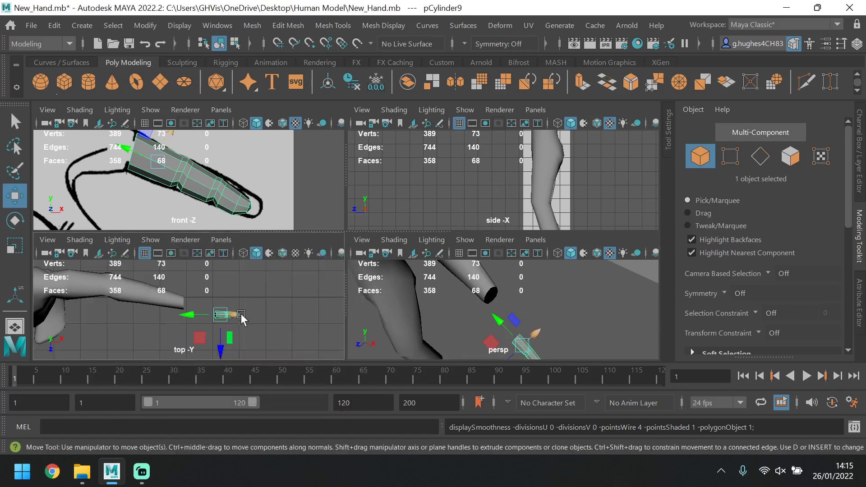
pyautogui.scroll(4, 502, 245)
pyautogui.keyDown('alt'); pyautogui.moveTo(537, 239); pyautogui.dragTo(384, 254, button='middle'); pyautogui.keyUp('alt')
pyautogui.scroll(2, 343, 271)
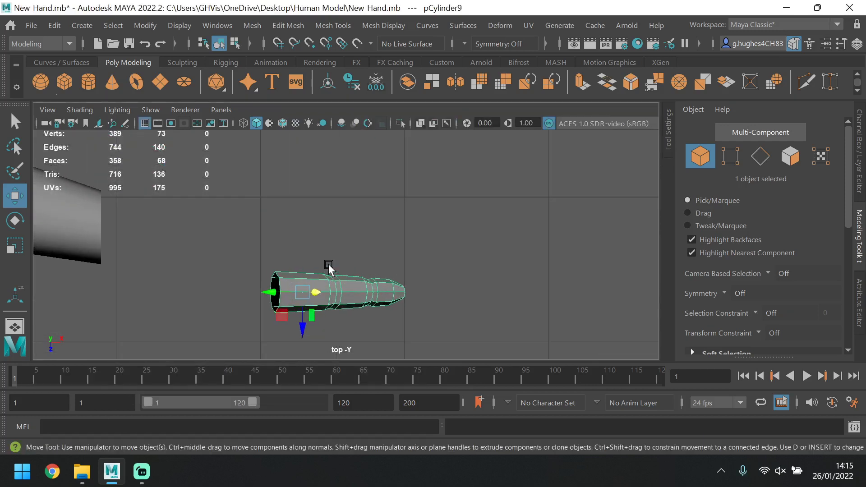
pyautogui.click(761, 156)
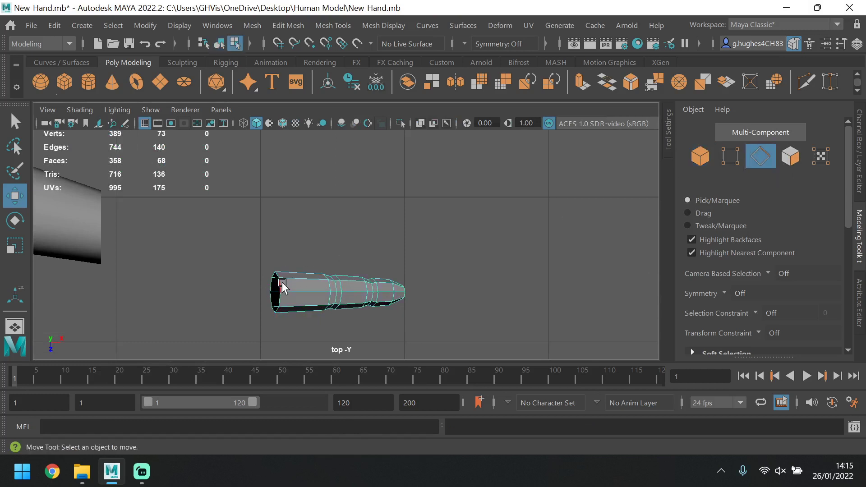
pyautogui.click(289, 294)
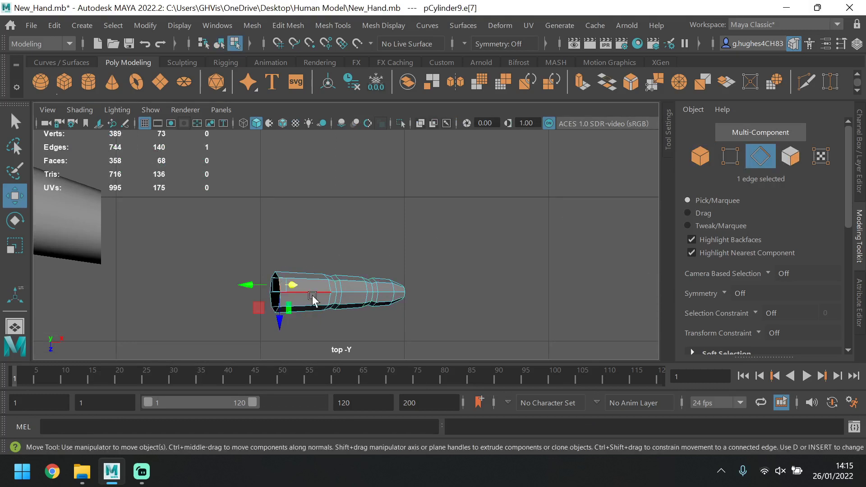
pyautogui.scroll(2, 296, 311)
pyautogui.click(285, 245)
pyautogui.click(231, 308)
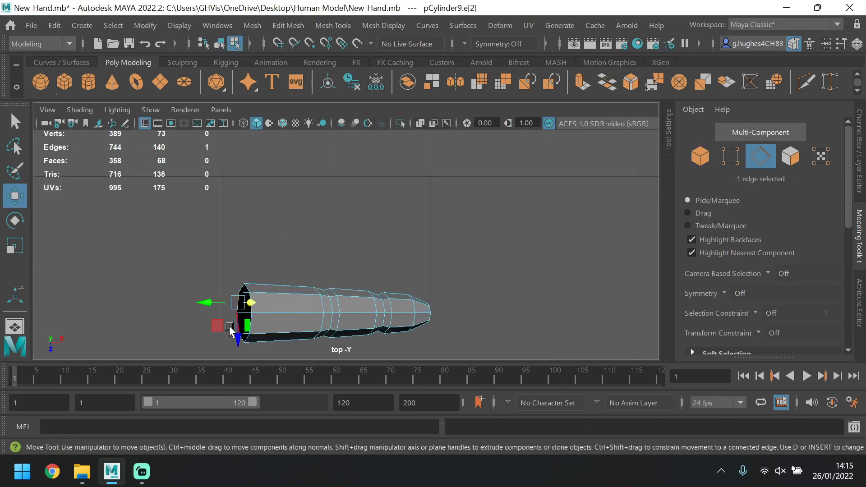
pyautogui.keyDown('shift'); pyautogui.click(230, 326); pyautogui.keyUp('shift')
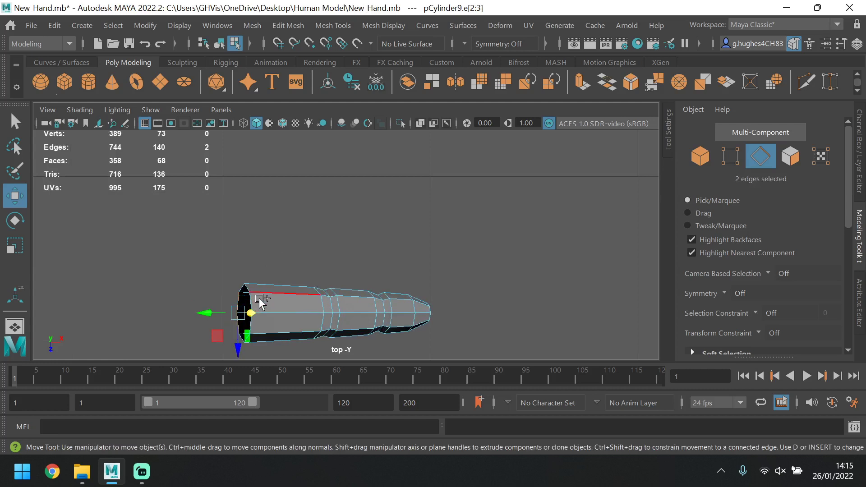
pyautogui.keyDown('shift'); pyautogui.click(260, 299); pyautogui.keyUp('shift')
pyautogui.hotkey('ctrl', 'z')
pyautogui.keyDown('shift'); pyautogui.click(250, 302); pyautogui.keyUp('shift')
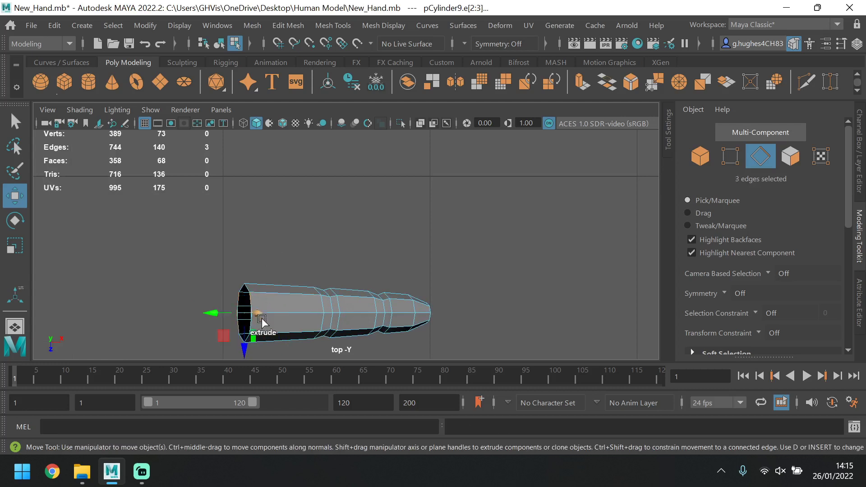
pyautogui.keyDown('shift'); pyautogui.click(260, 324); pyautogui.keyUp('shift')
pyautogui.hotkey('ctrl', 'z')
pyautogui.keyDown('shift'); pyautogui.click(256, 323); pyautogui.keyUp('shift')
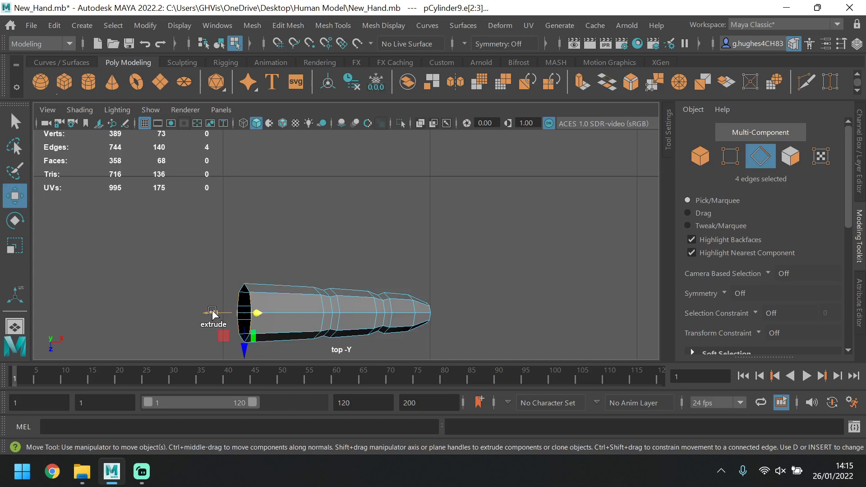
pyautogui.keyDown('shift'); pyautogui.moveTo(212, 312); pyautogui.dragTo(181, 328); pyautogui.keyUp('shift')
# - Move the three end vertices of the lower extruded flap down to about X 79.3, Y 125.4, following the front drawing
pyautogui.press('space')
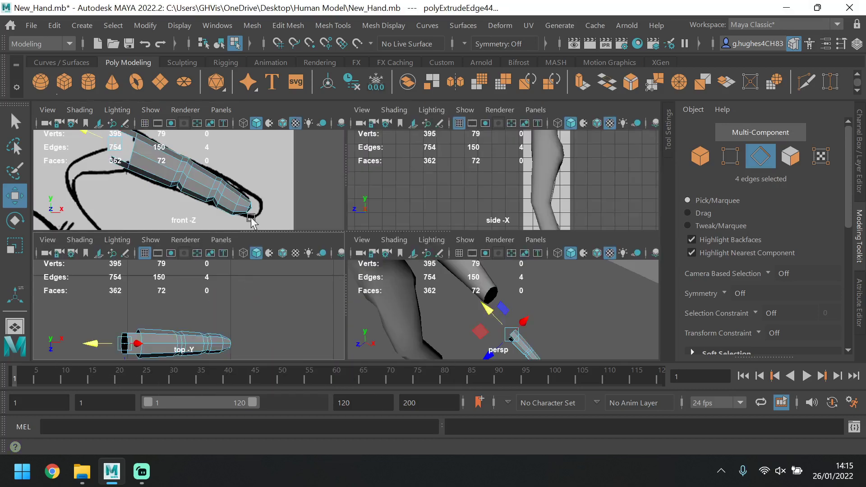
pyautogui.press('space')
pyautogui.scroll(5, 319, 241)
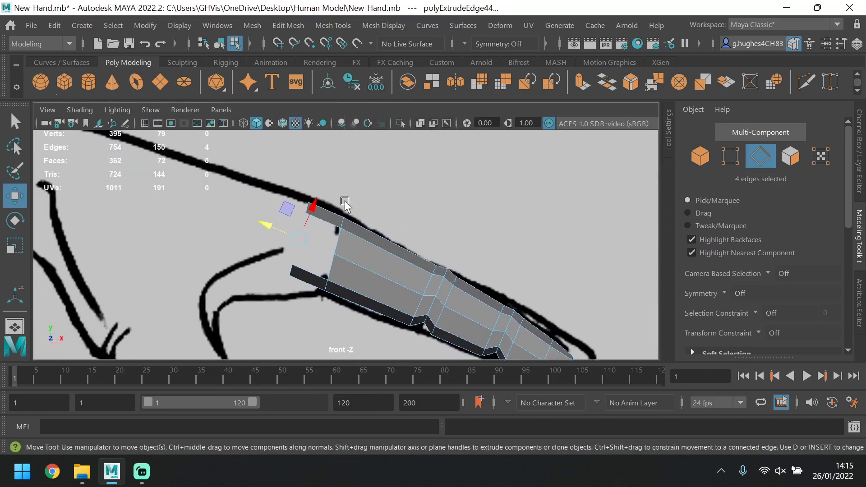
pyautogui.doubleClick(294, 272)
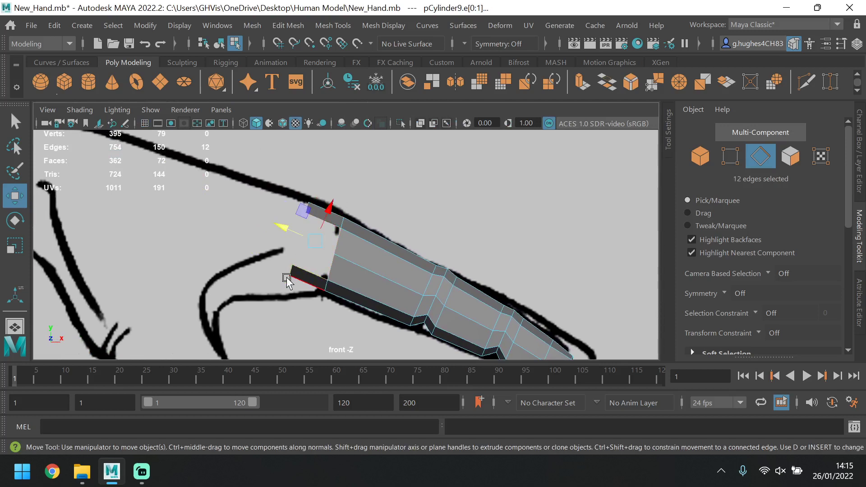
pyautogui.click(287, 279)
pyautogui.press('space')
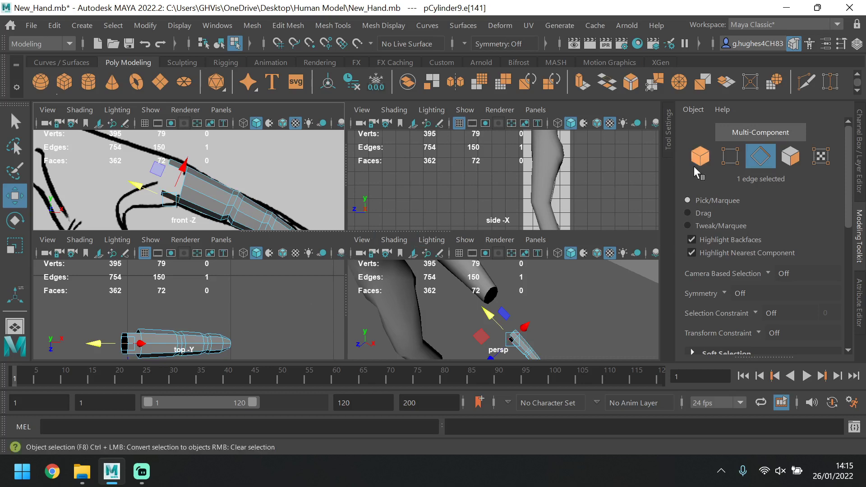
pyautogui.click(730, 156)
pyautogui.press('space')
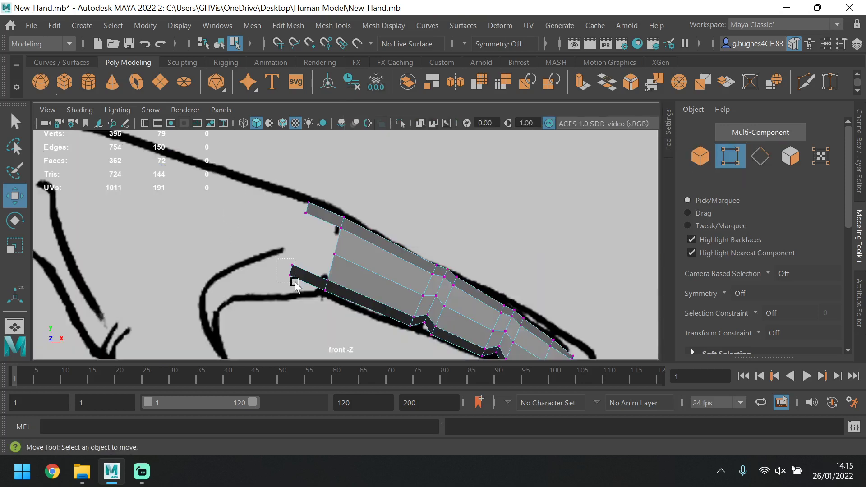
pyautogui.moveTo(295, 284); pyautogui.dragTo(295, 283)
pyautogui.moveTo(300, 240); pyautogui.dragTo(271, 287)
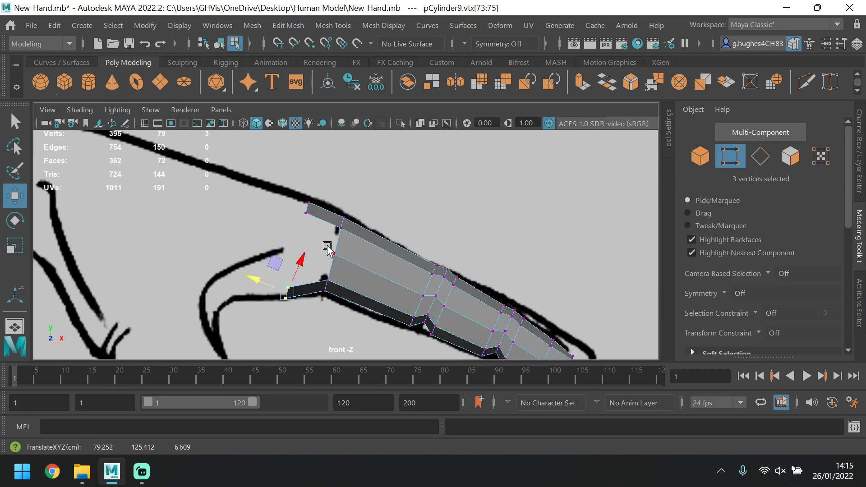
# - Rotate the whole finger slightly in the top view so its tip angles outward, away from the neighbouring finger position
pyautogui.scroll(-5, 366, 238)
pyautogui.press('space')
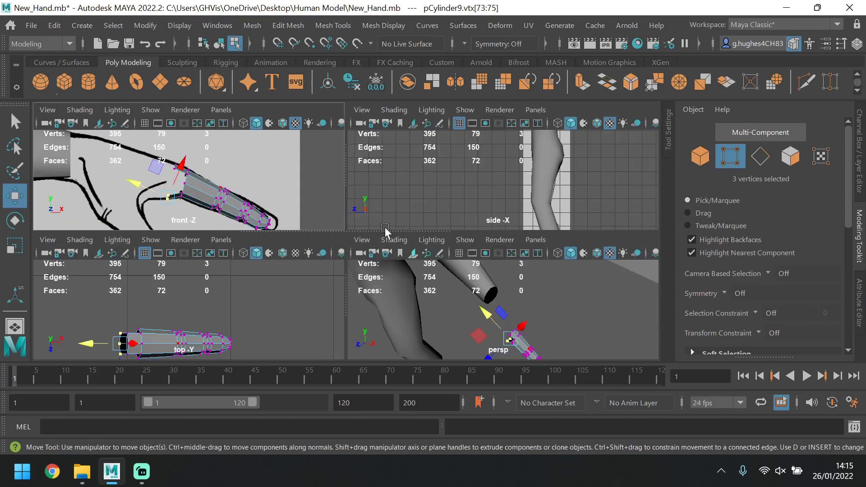
pyautogui.press('space')
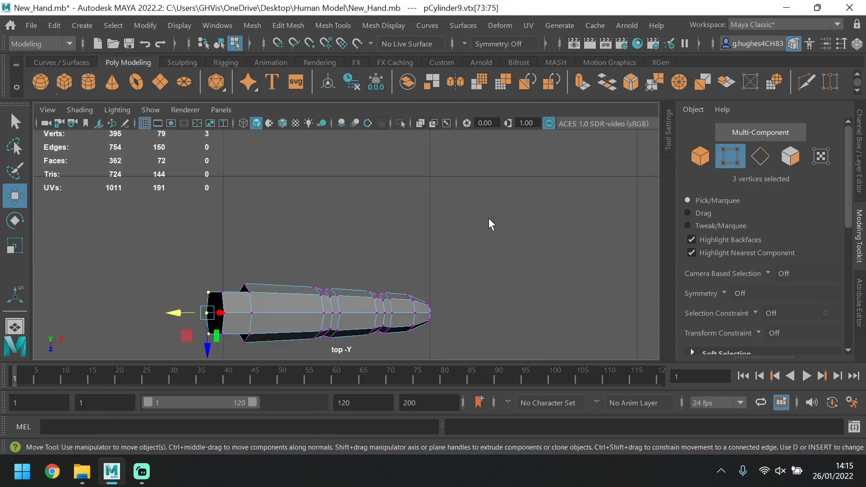
pyautogui.click(701, 157)
pyautogui.scroll(-3, 383, 220)
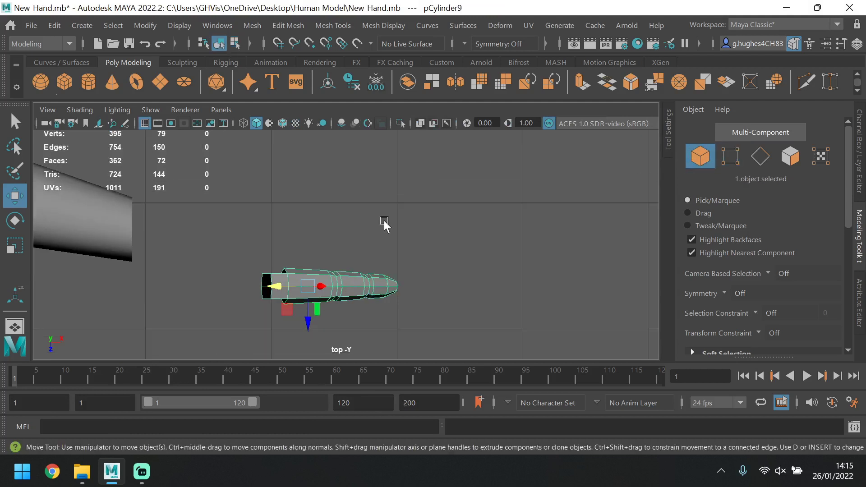
pyautogui.scroll(-2, 364, 227)
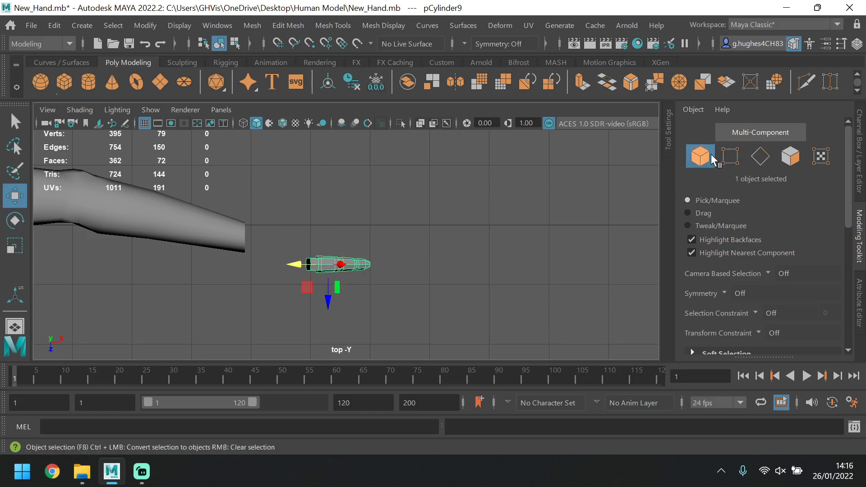
pyautogui.click(15, 220)
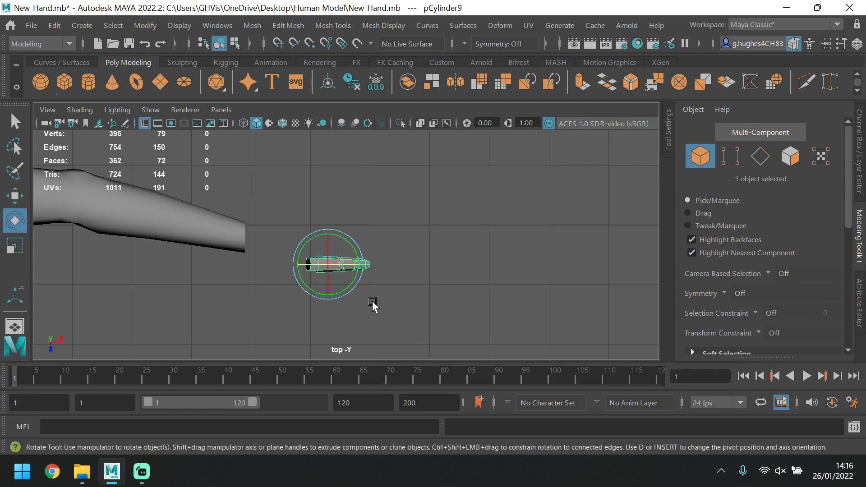
pyautogui.moveTo(349, 284); pyautogui.dragTo(343, 291)
# - Place a straightened duplicate of the finger alongside the original at about X 84.1, Z 2.3 in the top view
pyautogui.click(15, 197)
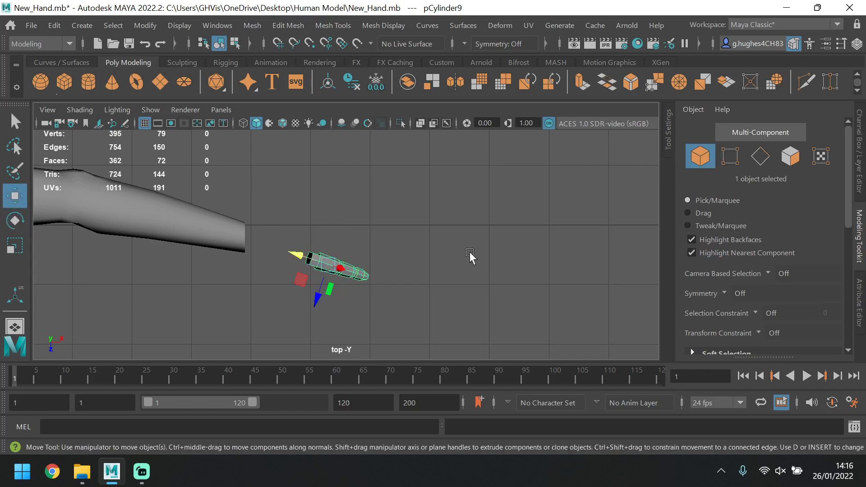
pyautogui.keyDown('shift'); pyautogui.moveTo(321, 291); pyautogui.dragTo(320, 278); pyautogui.keyUp('shift')
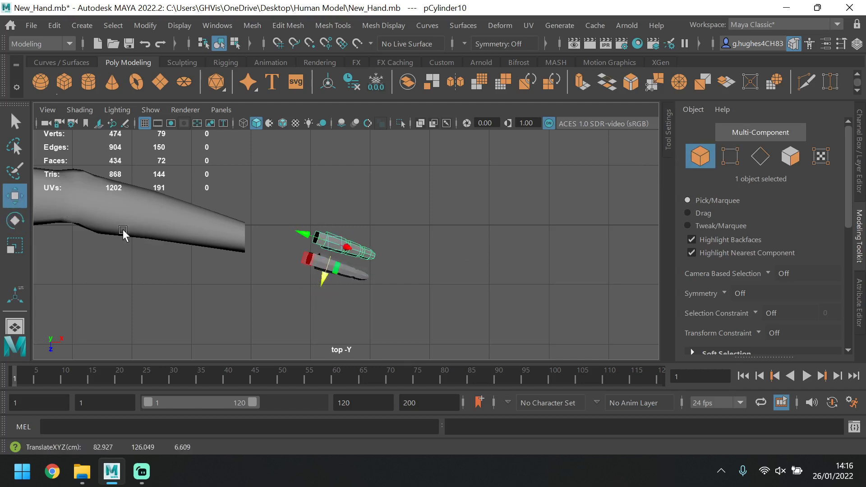
pyautogui.press('e')
pyautogui.moveTo(303, 222); pyautogui.dragTo(305, 228)
pyautogui.click(26, 202)
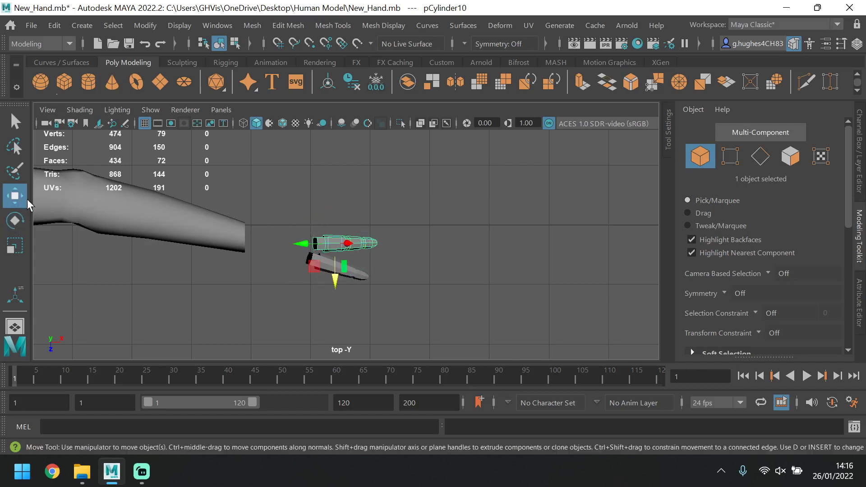
pyautogui.moveTo(335, 275); pyautogui.dragTo(334, 269)
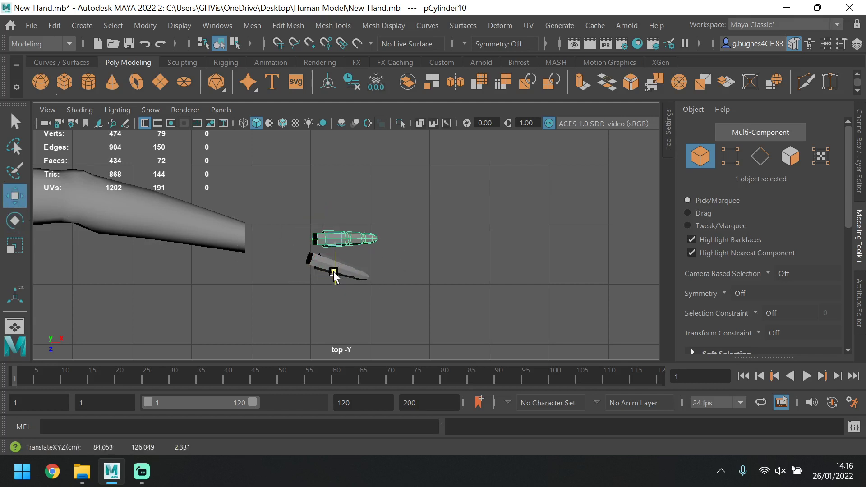
# - Adjust the duplicate's length scale to about 2.088 and shift it slightly toward the palm against the front drawing
pyautogui.press('space')
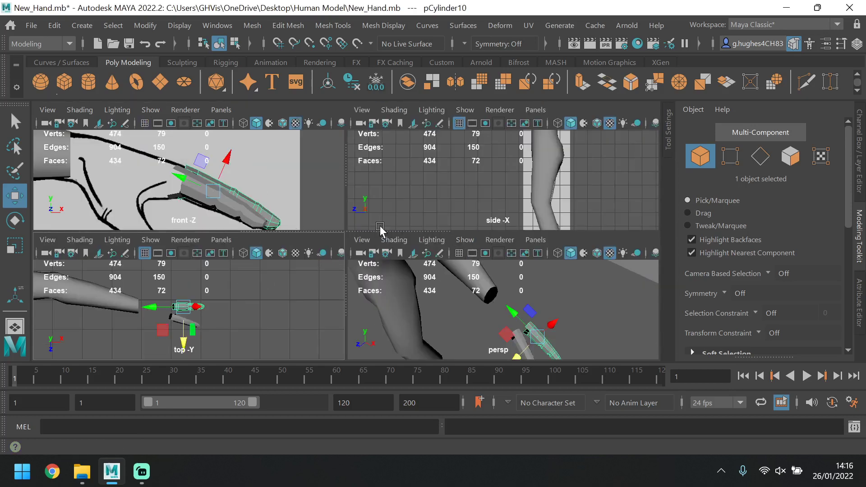
pyautogui.press('space')
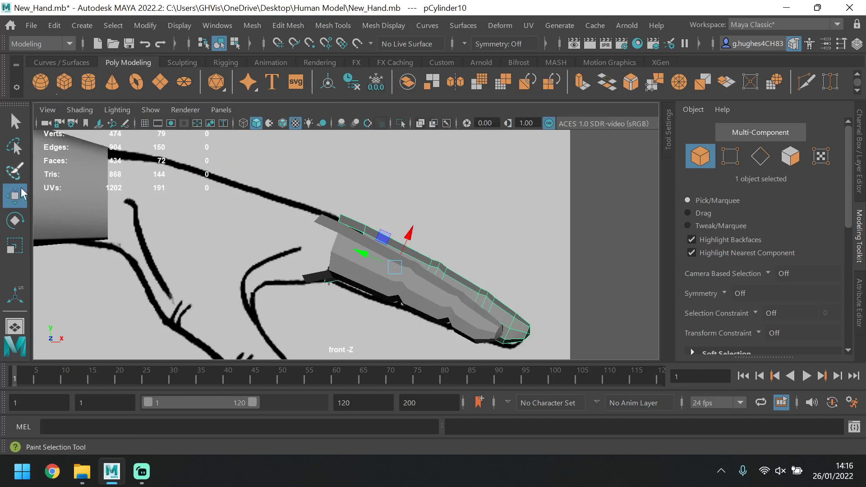
pyautogui.click(15, 246)
pyautogui.moveTo(369, 258); pyautogui.dragTo(363, 256)
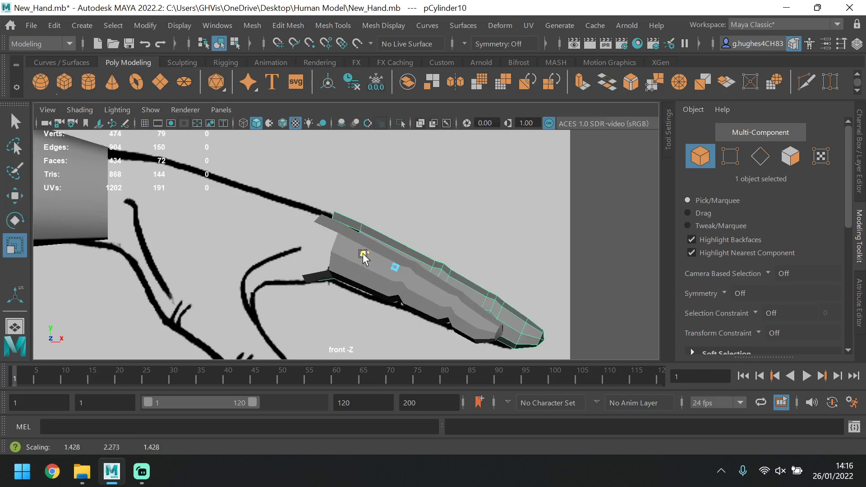
pyautogui.press('w')
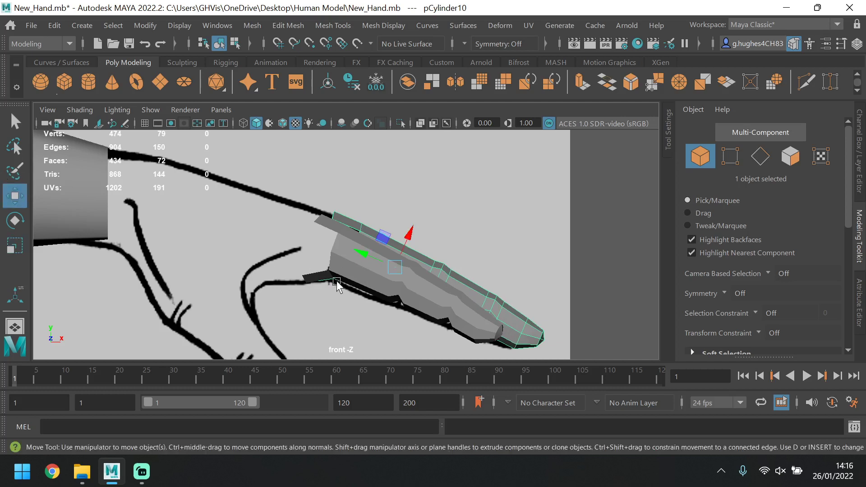
pyautogui.moveTo(375, 266); pyautogui.dragTo(365, 260)
pyautogui.press('e')
pyautogui.press('r')
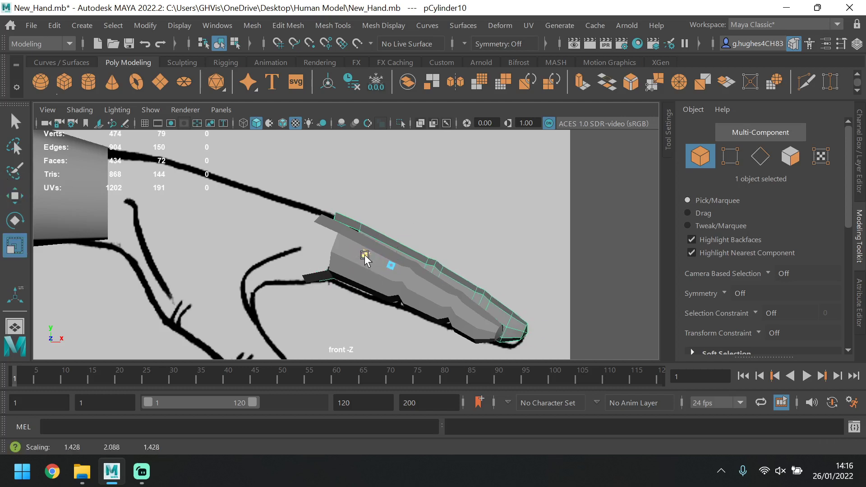
# - Move the straight finger closer to the angled one, to about X 83.5, Z 3.0, in the top view
pyautogui.press('space')
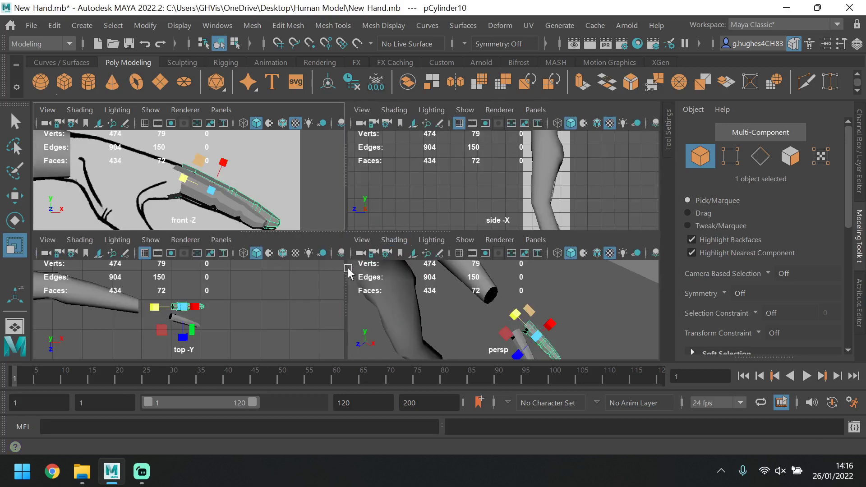
pyautogui.press('space')
pyautogui.scroll(5, 312, 271)
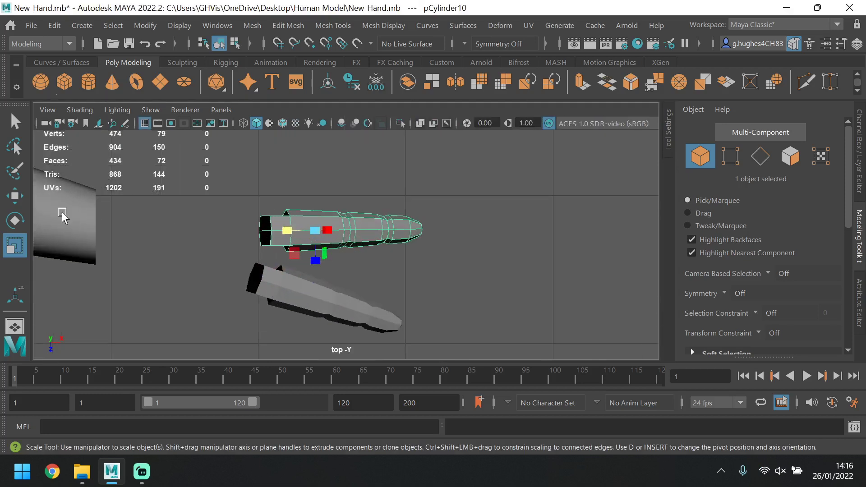
pyautogui.press('w')
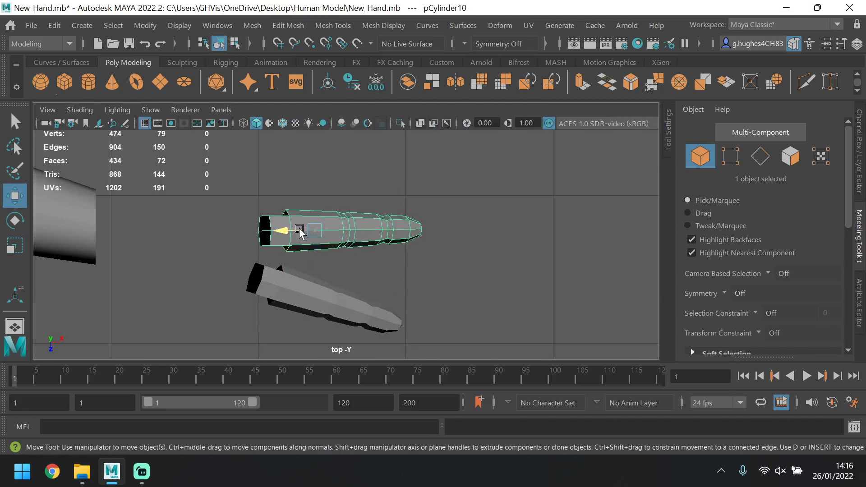
pyautogui.moveTo(298, 228); pyautogui.dragTo(296, 232)
pyautogui.moveTo(311, 265); pyautogui.dragTo(311, 275)
pyautogui.moveTo(293, 239); pyautogui.dragTo(293, 240)
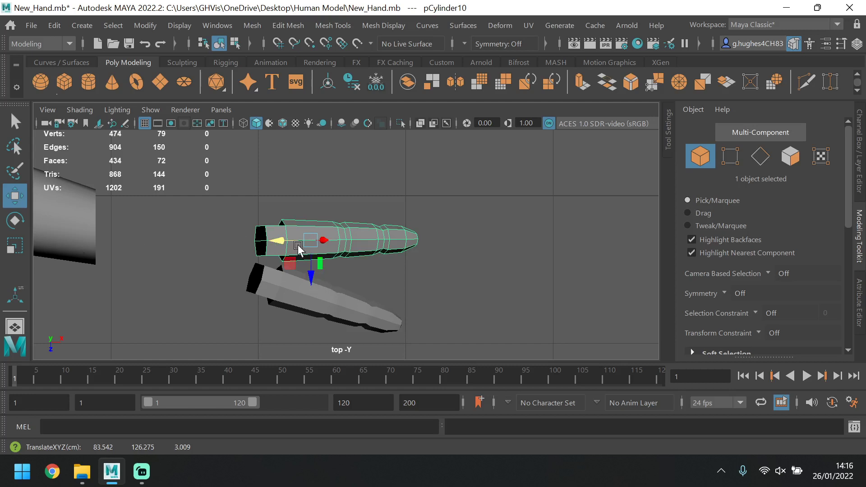
# - Stretch the straight finger slightly along its length so it extends beyond the angled finger
pyautogui.press('e')
pyautogui.press('r')
pyautogui.moveTo(286, 243); pyautogui.dragTo(283, 243)
# - Duplicate the straight finger on the side away from the angled one and rotate the copy slightly outward in the top view
pyautogui.click(15, 195)
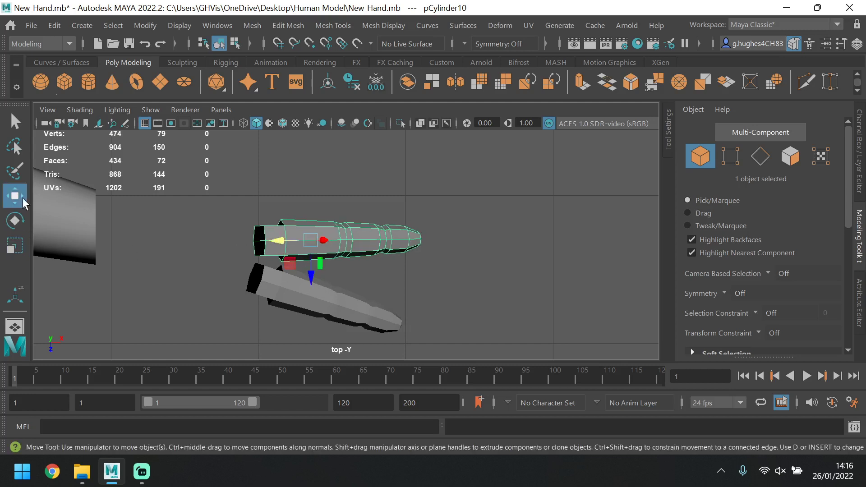
pyautogui.keyDown('shift'); pyautogui.moveTo(310, 278); pyautogui.dragTo(310, 237); pyautogui.keyUp('shift')
pyautogui.click(15, 220)
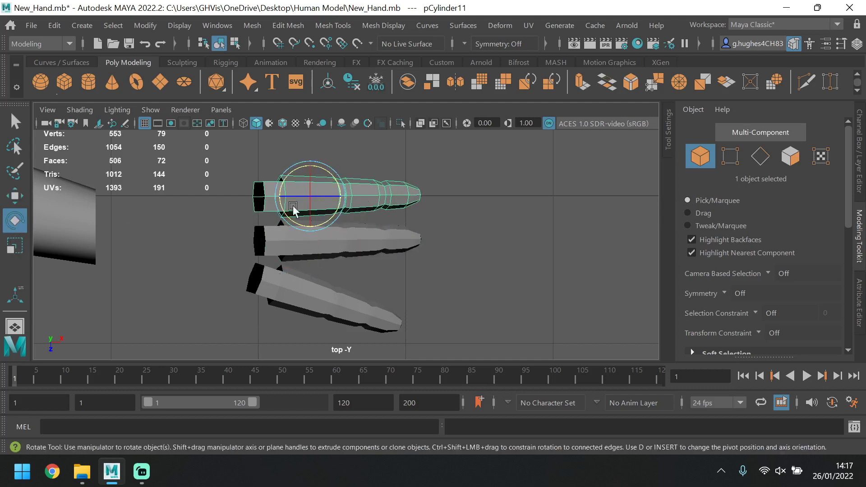
pyautogui.moveTo(340, 212); pyautogui.dragTo(280, 195)
pyautogui.click(14, 195)
# - Lower the new third finger slightly in the front view, to about X 83.1, Y 126.0, Z -0.2
pyautogui.press('space')
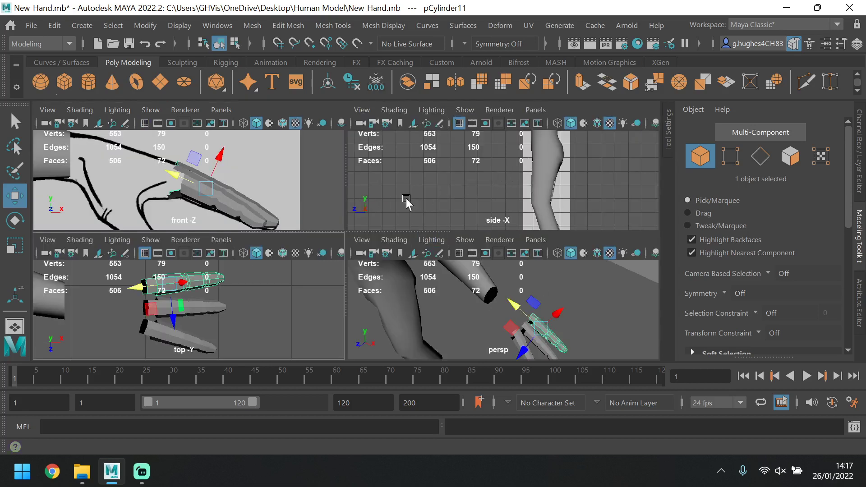
pyautogui.press('space')
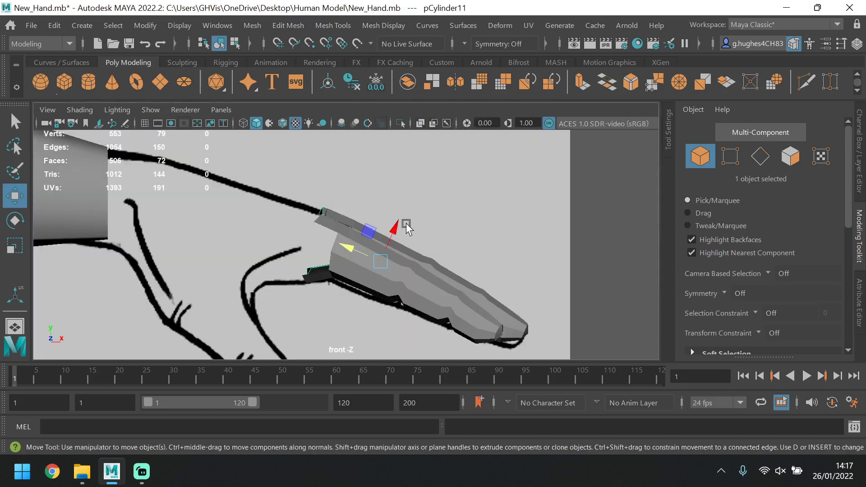
pyautogui.moveTo(406, 228); pyautogui.dragTo(389, 240)
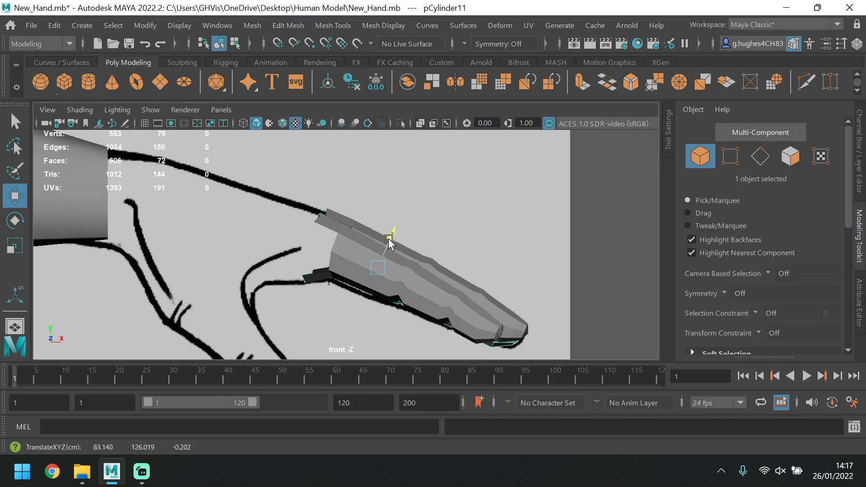
pyautogui.press('space')
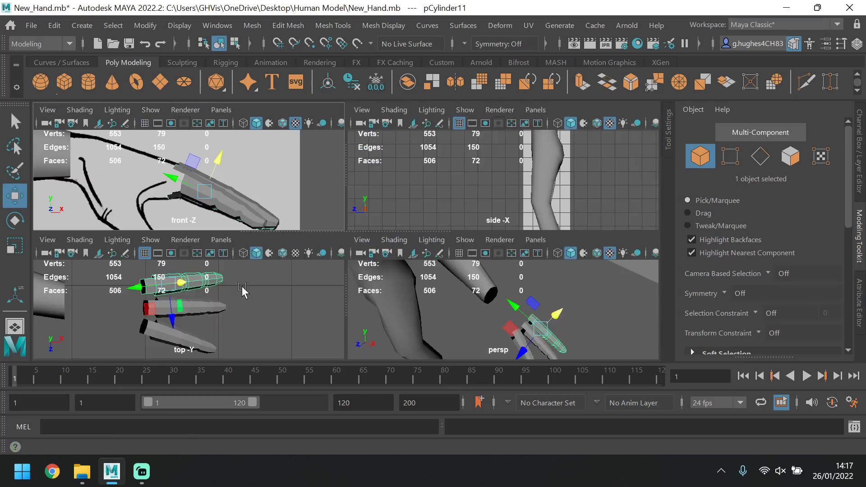
# - Shorten the third finger along its length and shift it toward the wrist to about X 82.9, Z -0.2 in the top view
pyautogui.press('space')
pyautogui.press('r')
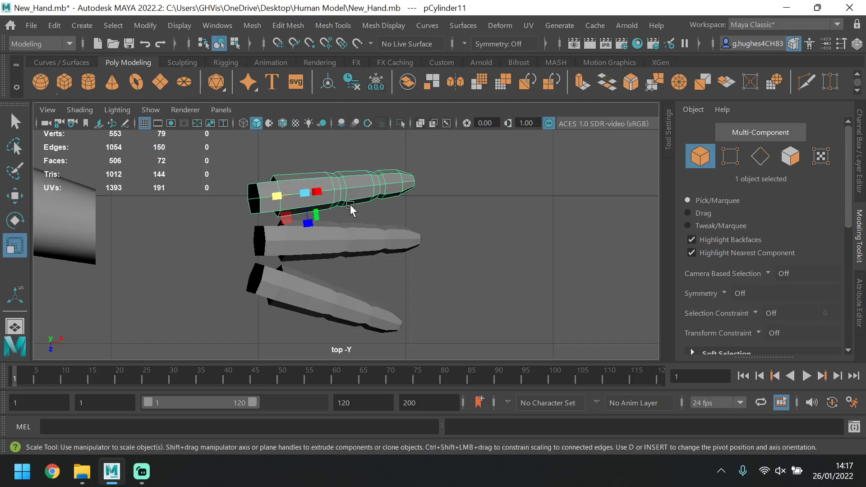
pyautogui.moveTo(281, 194); pyautogui.dragTo(290, 198)
pyautogui.press('e')
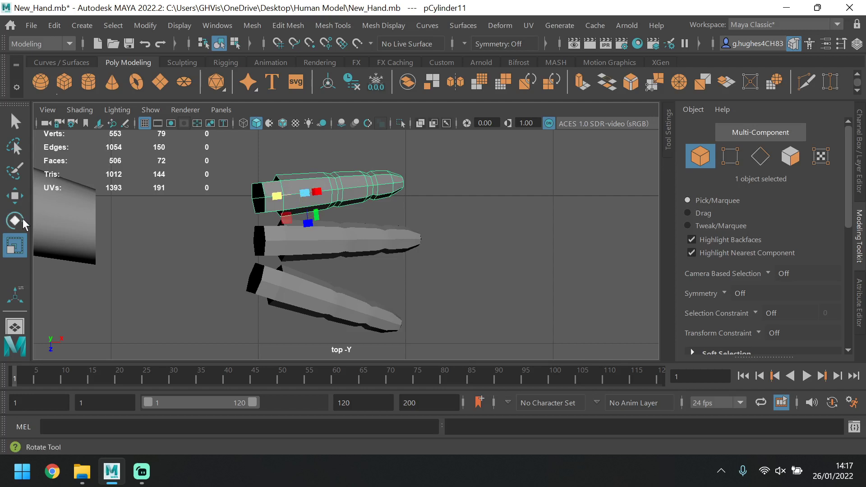
pyautogui.click(15, 195)
pyautogui.moveTo(296, 211); pyautogui.dragTo(272, 200)
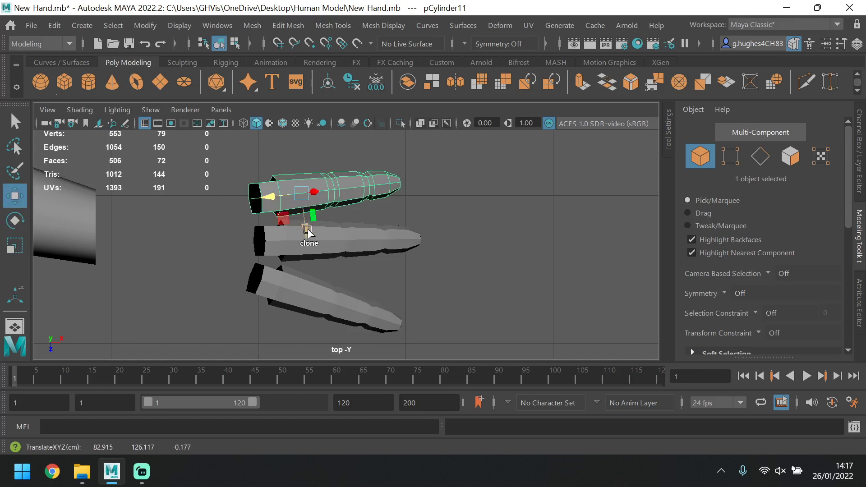
# - Duplicate the third finger outward as the little finger and rotate it in the top view to about 22.4, 9.4, 68.4 degrees
pyautogui.keyDown('shift'); pyautogui.moveTo(308, 232); pyautogui.dragTo(299, 193); pyautogui.keyUp('shift')
pyautogui.keyDown('alt'); pyautogui.moveTo(333, 170); pyautogui.dragTo(346, 208, button='middle'); pyautogui.keyUp('alt')
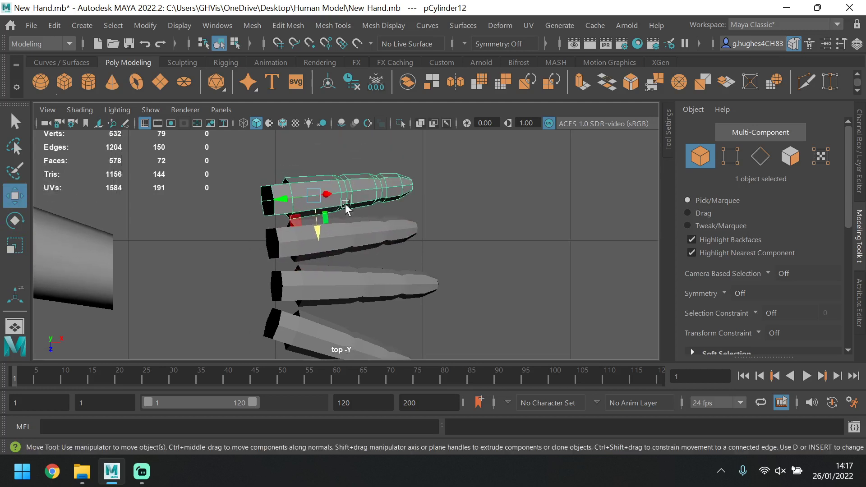
pyautogui.press('e')
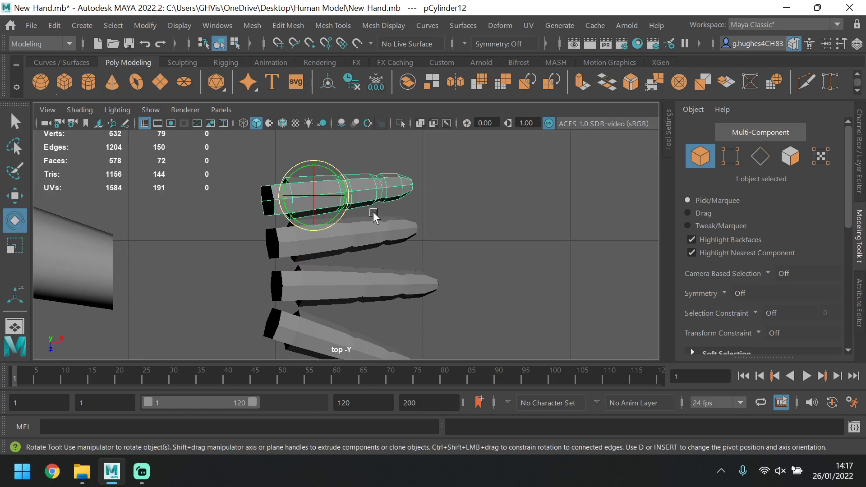
pyautogui.moveTo(333, 215); pyautogui.dragTo(339, 209)
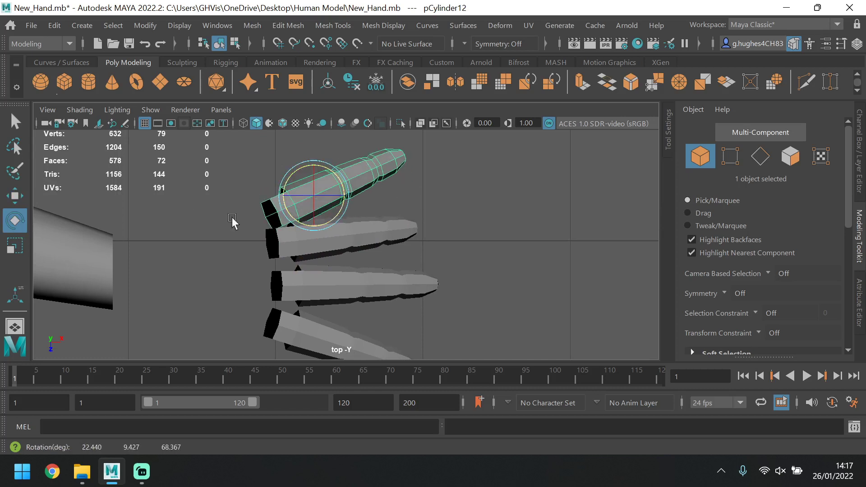
# - Scale the little finger down to about 1.19 across and 1.64 along its length
pyautogui.click(13, 246)
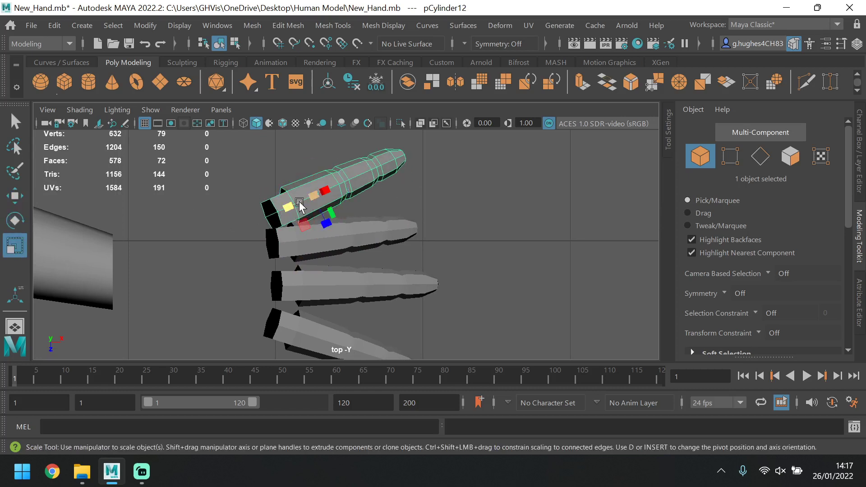
pyautogui.moveTo(309, 201); pyautogui.dragTo(85, 195)
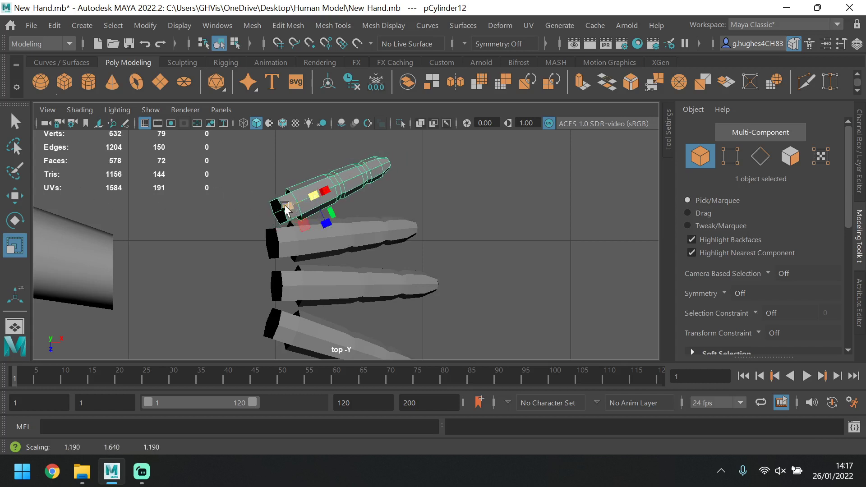
pyautogui.moveTo(285, 206)
pyautogui.mouseDown()
pyautogui.moveTo(317, 224)
pyautogui.moveTo(285, 207)
pyautogui.mouseUp()
pyautogui.click(20, 201)
pyautogui.click(311, 223)
# - Examine the lengths and spread of the four fingers relative to the wrist in the top and perspective views
pyautogui.scroll(-2, 286, 208)
pyautogui.scroll(-3, 293, 221)
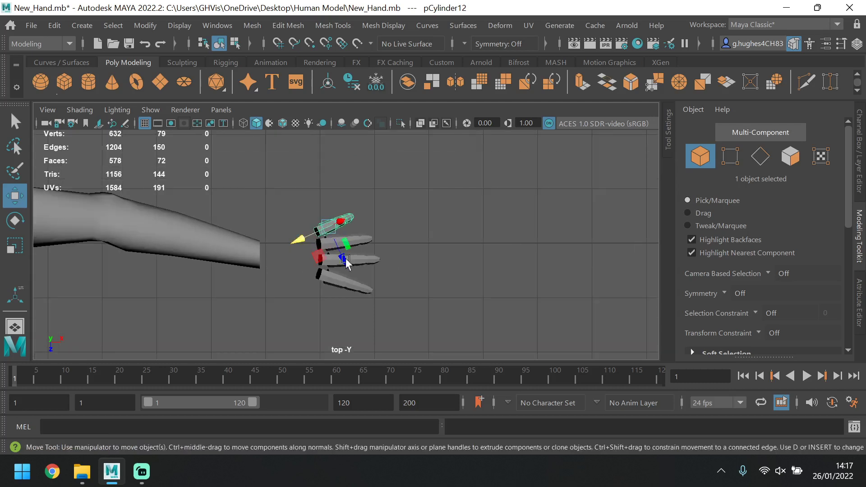
pyautogui.scroll(1, 331, 251)
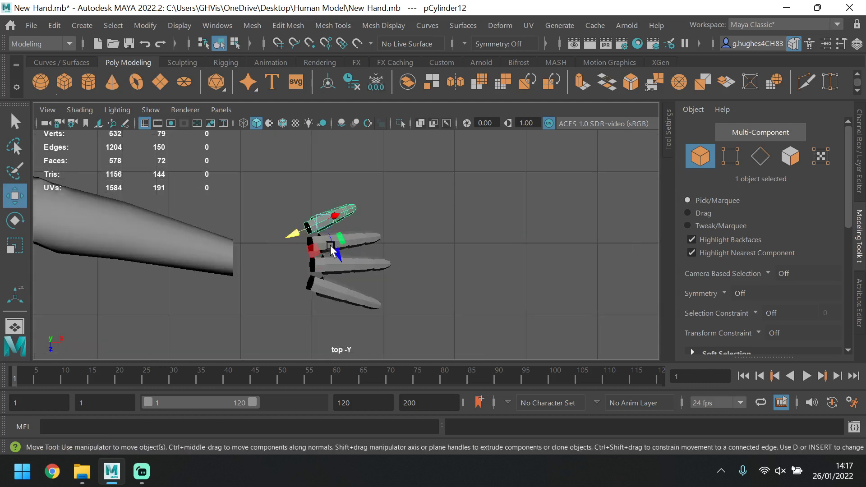
pyautogui.scroll(-2, 325, 251)
pyautogui.scroll(4, 317, 252)
pyautogui.press('space')
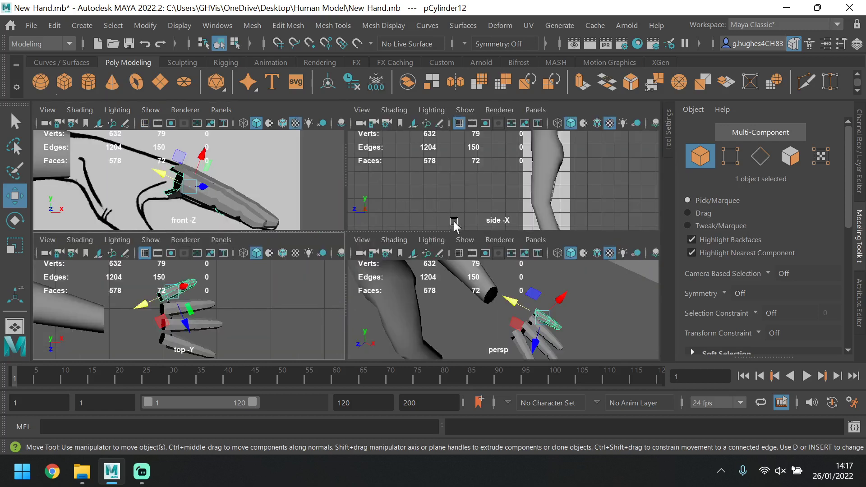
pyautogui.press('space')
pyautogui.keyDown('alt'); pyautogui.moveTo(566, 299); pyautogui.dragTo(413, 242); pyautogui.keyUp('alt')
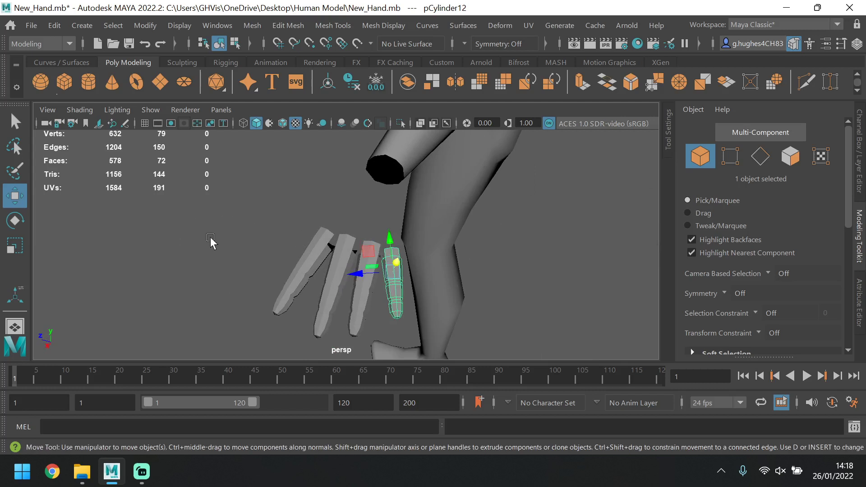
# - Set the Rotate tool's axis orientation to Object and twist the little finger about its length to about 23.1, 16.4, 71.4 degrees
pyautogui.click(15, 220)
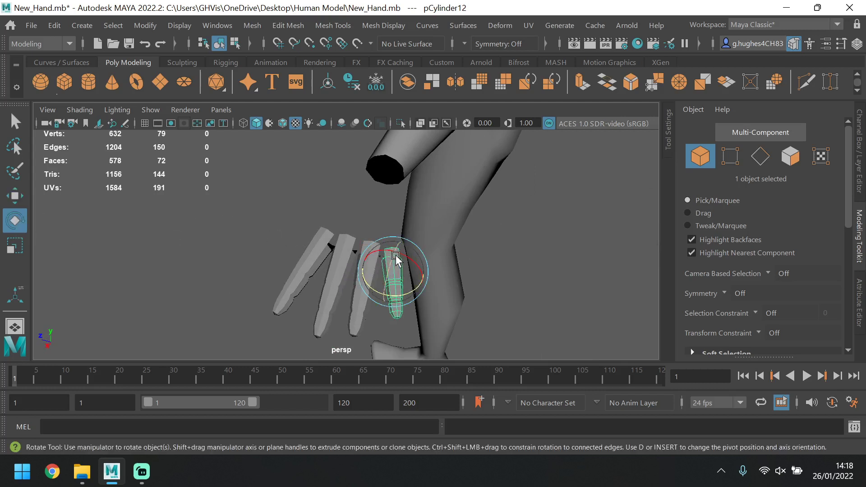
pyautogui.doubleClick(14, 220)
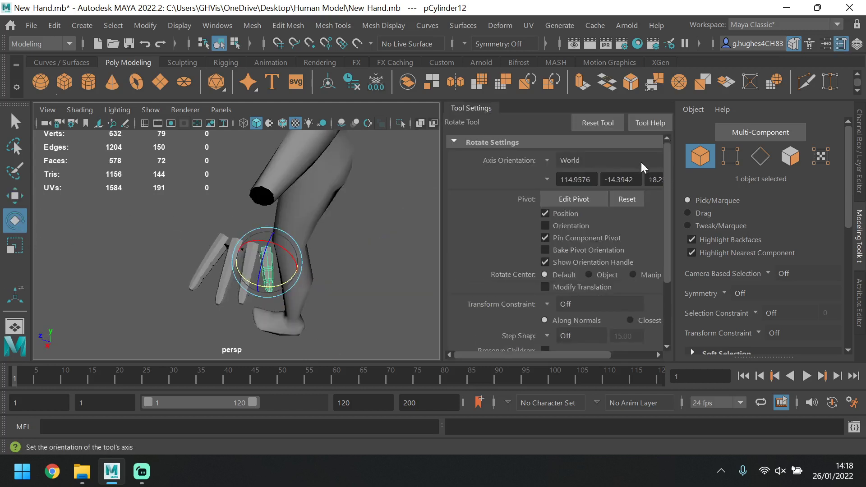
pyautogui.click(553, 159)
pyautogui.click(566, 165)
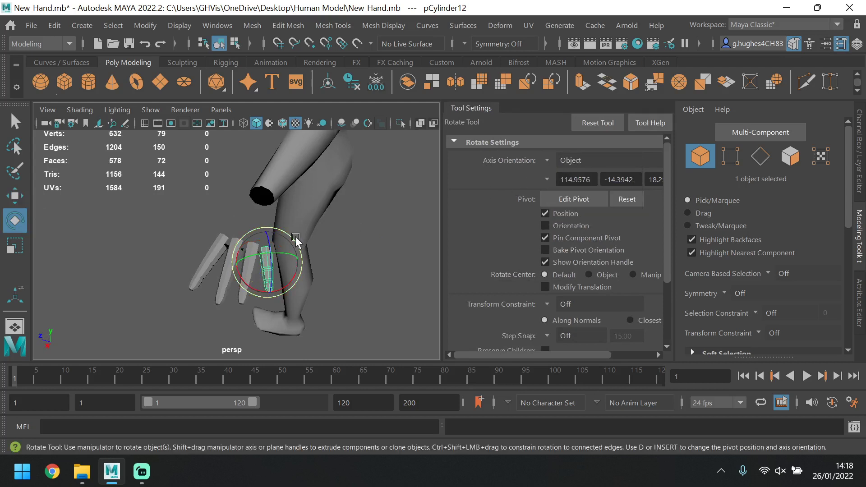
pyautogui.moveTo(280, 254); pyautogui.dragTo(283, 253)
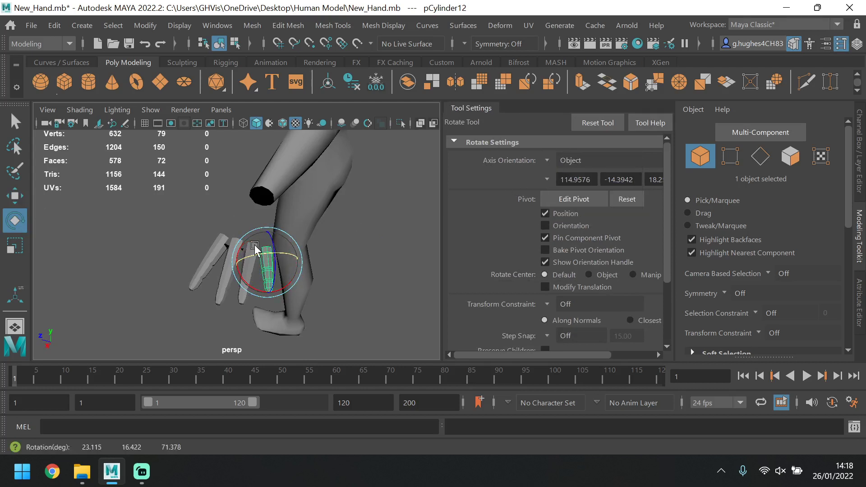
# - Twist the ring finger to about 5.8, 7.5, 67.1 degrees and the index finger to about -17.0, -15.1, 70.0 degrees
pyautogui.scroll(5, 306, 240)
pyautogui.click(280, 250)
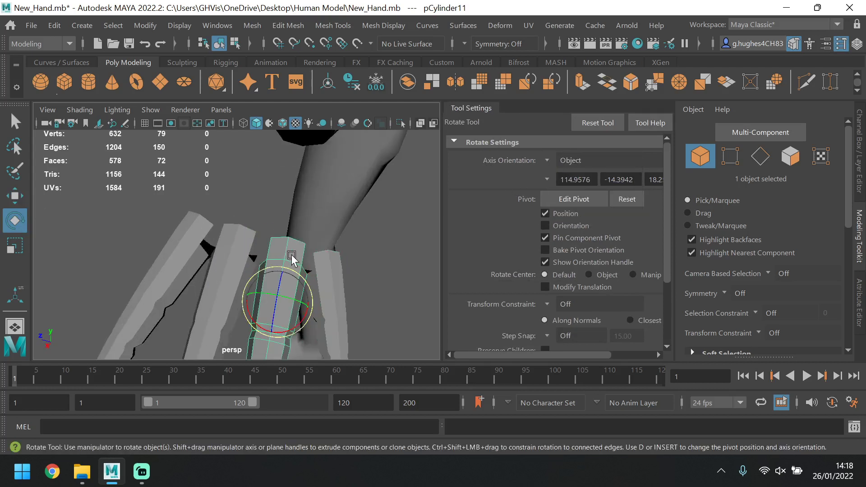
pyautogui.moveTo(289, 294); pyautogui.dragTo(293, 300)
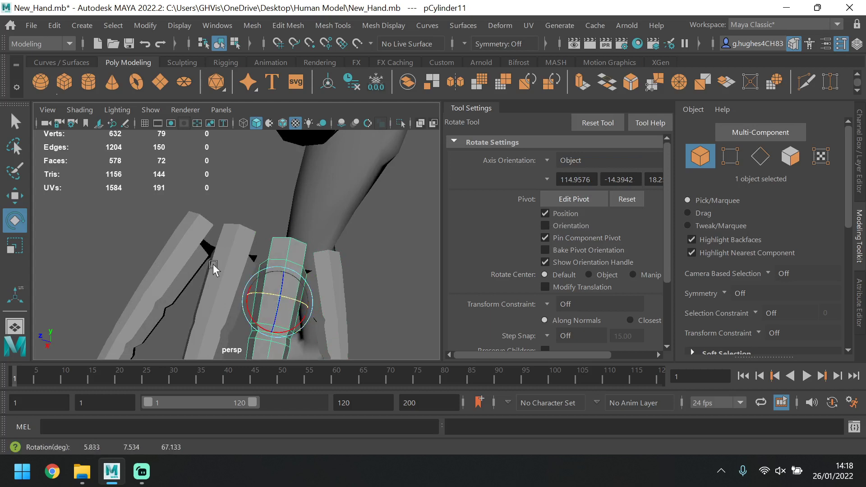
pyautogui.click(184, 237)
pyautogui.moveTo(180, 271); pyautogui.dragTo(173, 271)
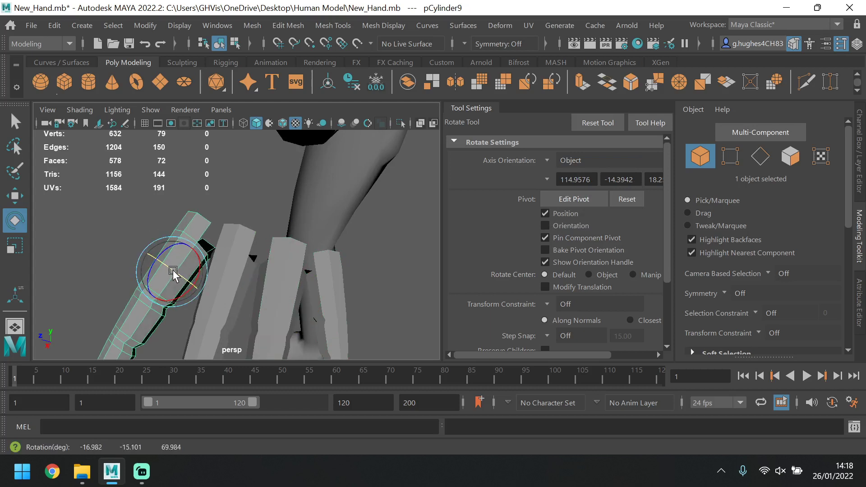
# - Deselect the index finger, close the Rotate tool's settings and inspect the arrangement of the four fingers from several angles
pyautogui.click(230, 200)
pyautogui.scroll(-5, 234, 202)
pyautogui.moveTo(259, 223)
pyautogui.keyDown('alt'); pyautogui.mouseDown()
pyautogui.moveTo(281, 229)
pyautogui.moveTo(255, 225)
pyautogui.mouseUp(); pyautogui.keyUp('alt')
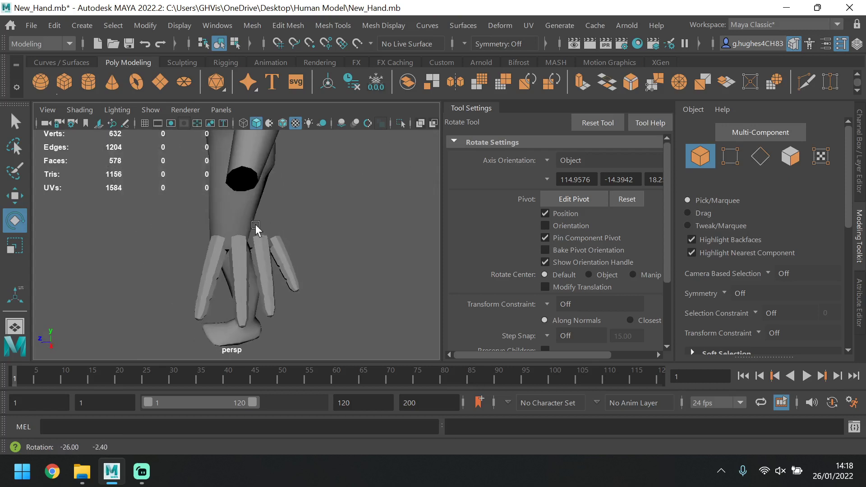
pyautogui.click(544, 213)
pyautogui.click(486, 114)
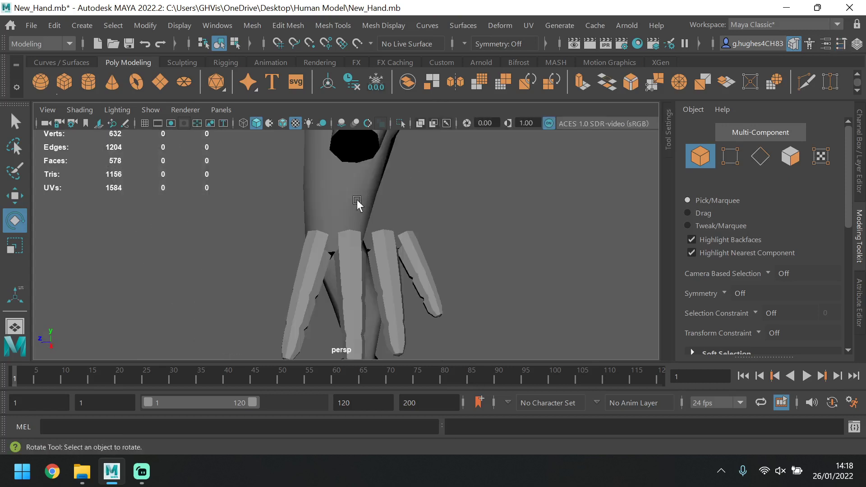
pyautogui.keyDown('alt'); pyautogui.moveTo(360, 231); pyautogui.dragTo(429, 255); pyautogui.keyUp('alt')
# - Duplicate the little finger as a thumb between the forearm and index finger in the top view, and rotate it to point outward
pyautogui.press('space')
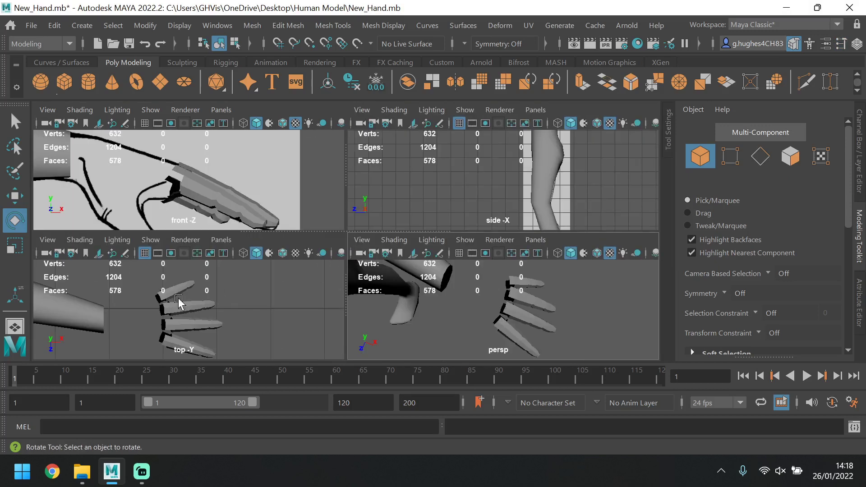
pyautogui.press('space')
pyautogui.click(296, 215)
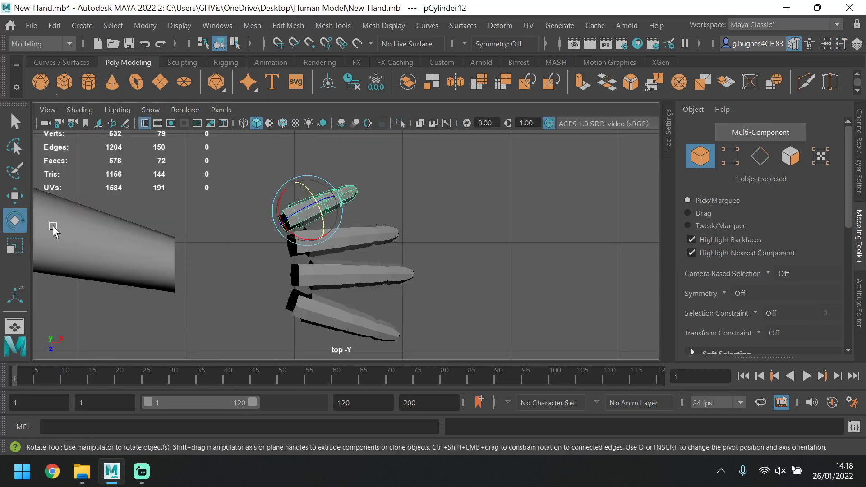
pyautogui.press('w')
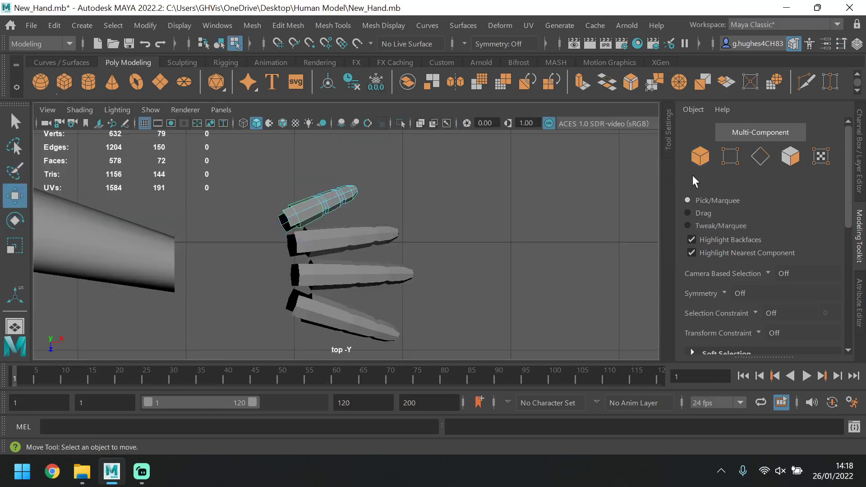
pyautogui.click(700, 156)
pyautogui.keyDown('shift'); pyautogui.moveTo(307, 212); pyautogui.dragTo(356, 313); pyautogui.keyUp('shift')
pyautogui.keyDown('alt'); pyautogui.moveTo(333, 310); pyautogui.dragTo(365, 269, button='middle'); pyautogui.keyUp('alt')
pyautogui.moveTo(356, 261)
pyautogui.mouseDown()
pyautogui.moveTo(239, 304)
pyautogui.moveTo(225, 311)
pyautogui.moveTo(230, 317)
pyautogui.mouseUp()
pyautogui.click(15, 220)
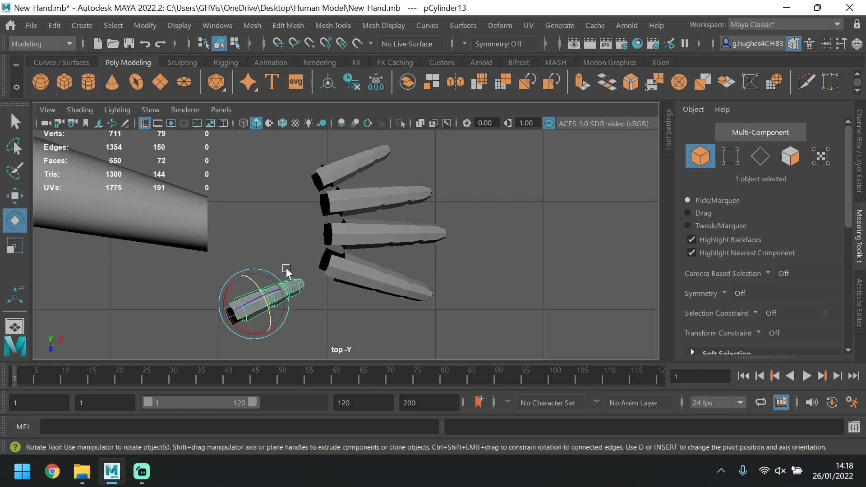
pyautogui.moveTo(263, 336)
pyautogui.mouseDown()
pyautogui.moveTo(234, 328)
pyautogui.moveTo(228, 309)
pyautogui.moveTo(258, 301)
pyautogui.moveTo(229, 333)
pyautogui.moveTo(250, 310)
pyautogui.moveTo(242, 322)
pyautogui.mouseUp()
# - Move the thumb down in the front view onto the thumb outline of the reference drawing
pyautogui.press('space')
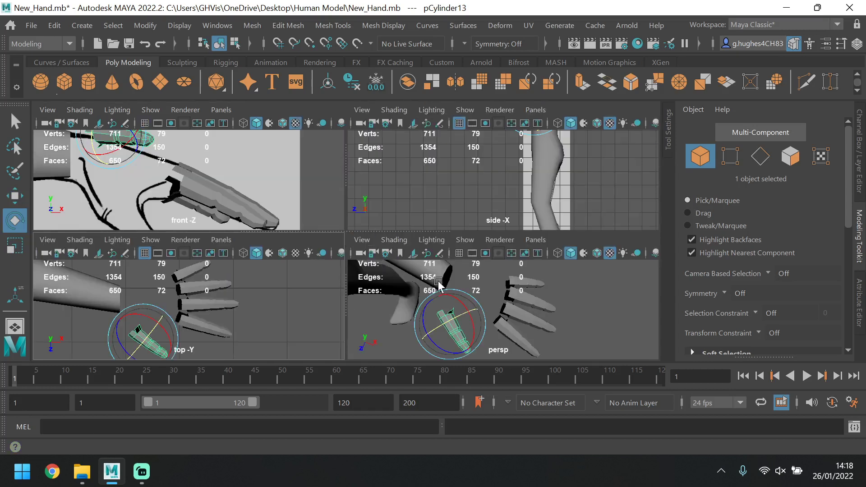
pyautogui.press('space')
pyautogui.press('alt')
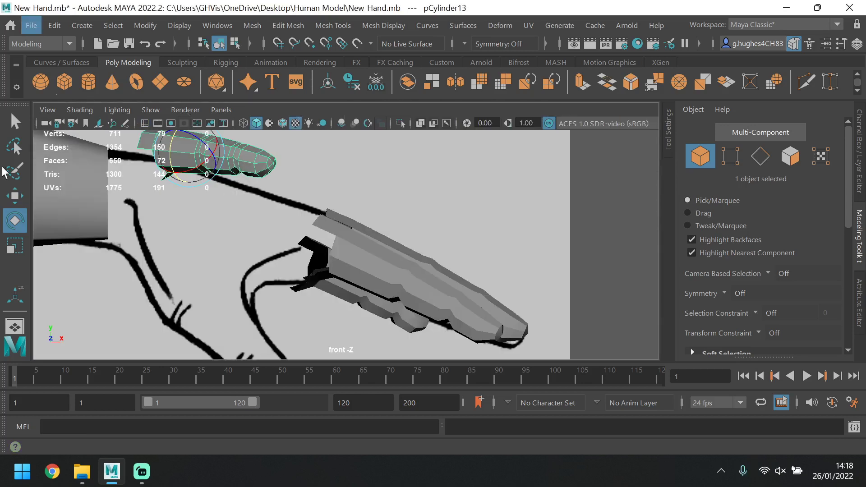
pyautogui.click(16, 195)
pyautogui.scroll(-2, 163, 208)
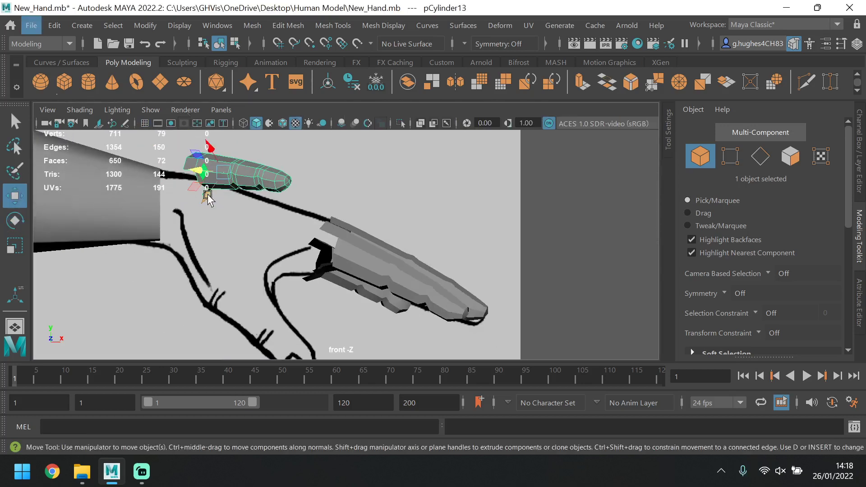
pyautogui.moveTo(208, 197); pyautogui.dragTo(178, 255)
pyautogui.moveTo(168, 223); pyautogui.dragTo(214, 276)
pyautogui.moveTo(197, 318); pyautogui.dragTo(212, 296)
# - Rotate the thumb to follow the downward slant of the reference thumb and scale it up to match the outline
pyautogui.press('e')
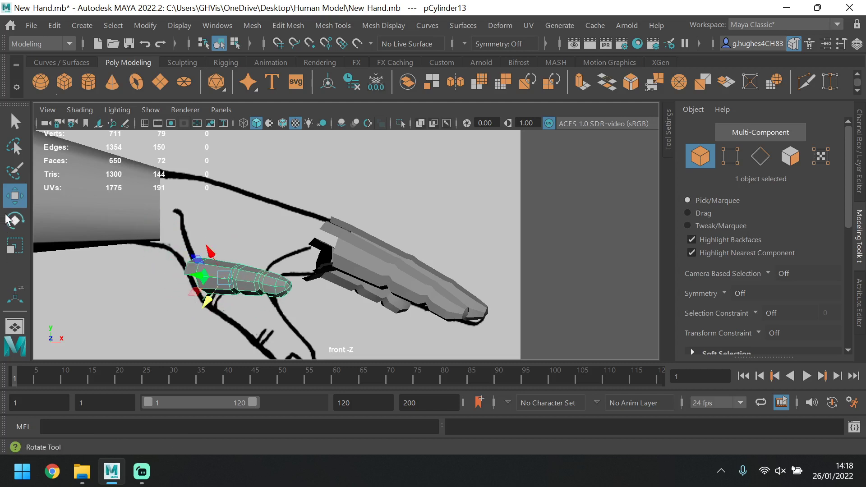
pyautogui.moveTo(210, 266); pyautogui.dragTo(253, 261)
pyautogui.press('r')
# - Combine the middle finger and the index finger into one mesh
pyautogui.press('space')
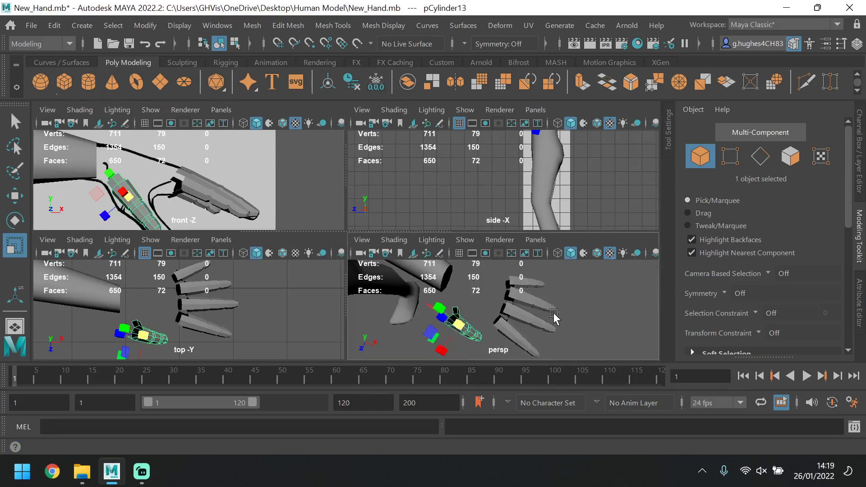
pyautogui.press('space')
pyautogui.press('space')
pyautogui.press('space')
pyautogui.press('space')
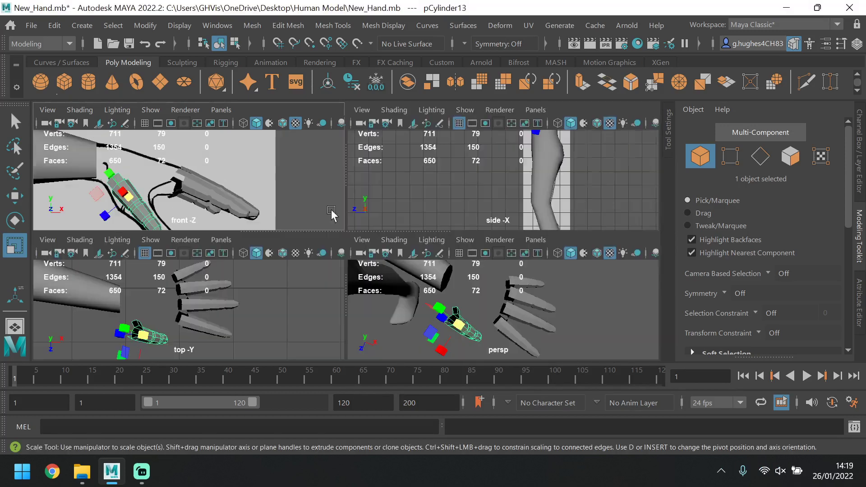
pyautogui.press('space')
pyautogui.press('space')
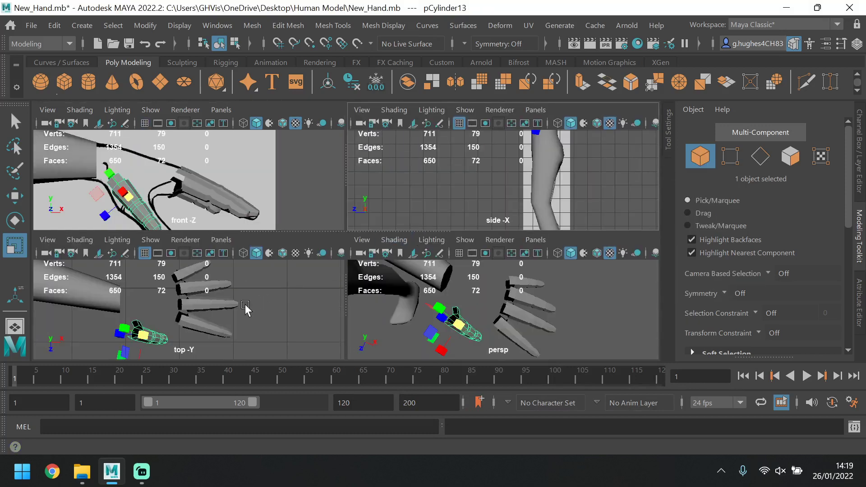
pyautogui.press('space')
pyautogui.scroll(2, 467, 263)
pyautogui.click(401, 237)
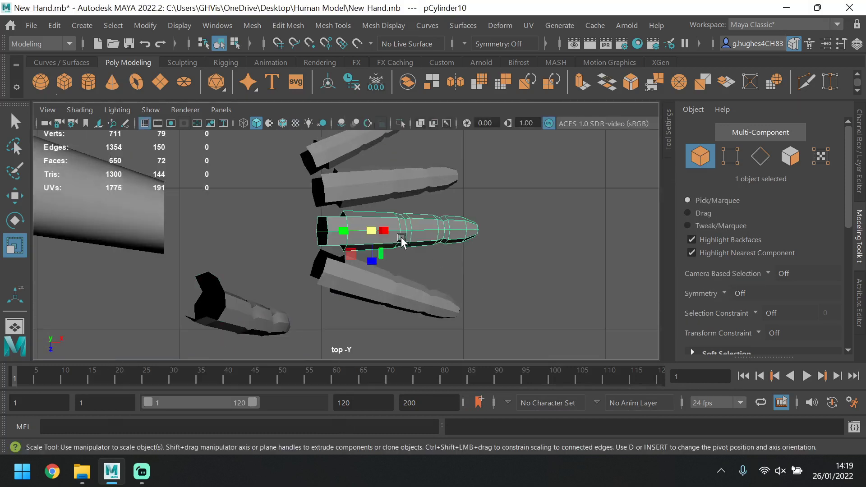
pyautogui.keyDown('shift'); pyautogui.click(399, 291); pyautogui.keyUp('shift')
pyautogui.scroll(3, 394, 266)
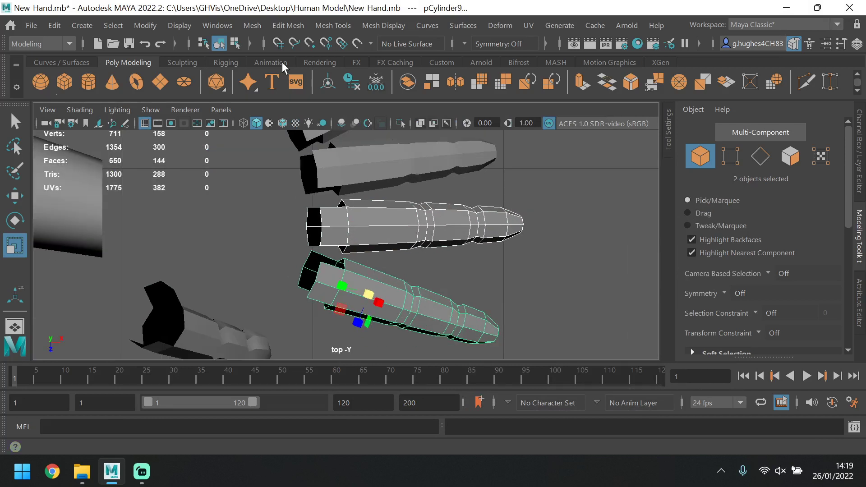
pyautogui.click(252, 25)
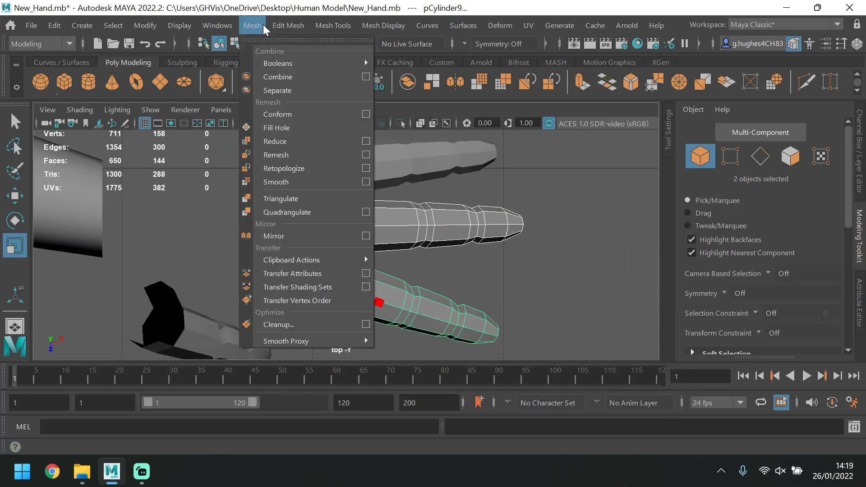
pyautogui.click(272, 75)
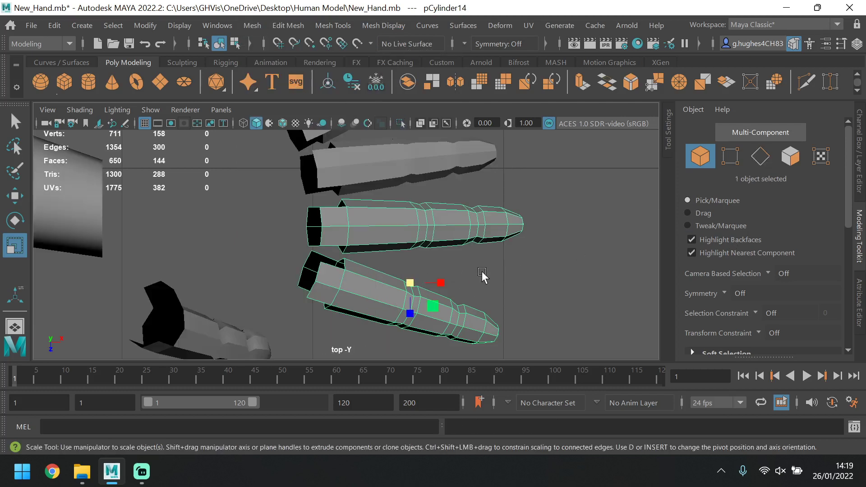
# - Bridge two pairs of facing inner edges at the bases of the middle and index fingers
pyautogui.click(760, 156)
pyautogui.press('space')
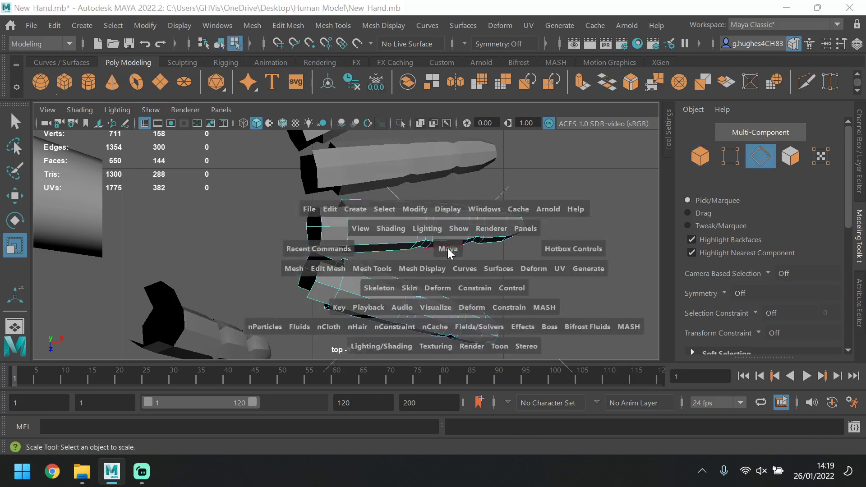
pyautogui.press('space')
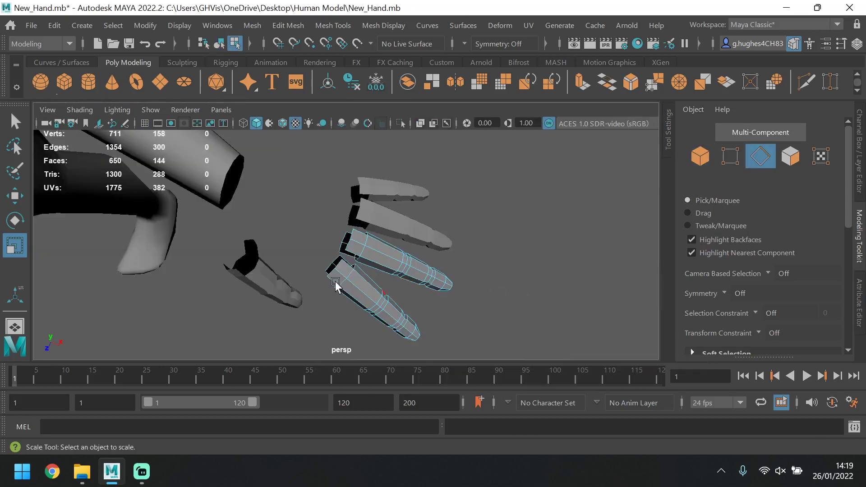
pyautogui.keyDown('alt'); pyautogui.moveTo(335, 284); pyautogui.dragTo(388, 203); pyautogui.keyUp('alt')
pyautogui.click(390, 188)
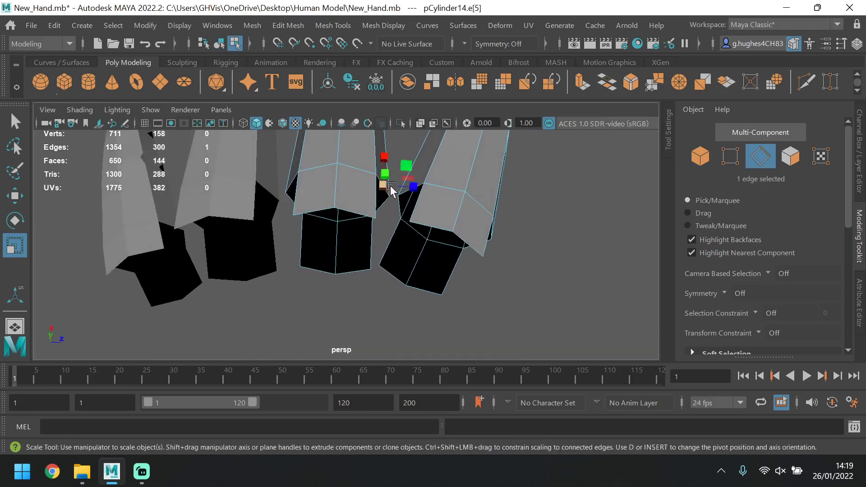
pyautogui.click(15, 194)
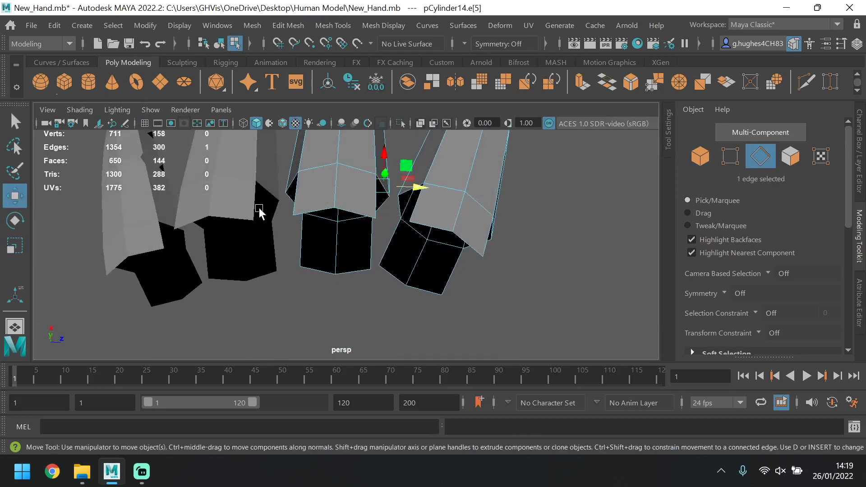
pyautogui.keyDown('shift'); pyautogui.click(412, 203); pyautogui.keyUp('shift')
pyautogui.keyDown('shift'); pyautogui.click(381, 207); pyautogui.keyUp('shift')
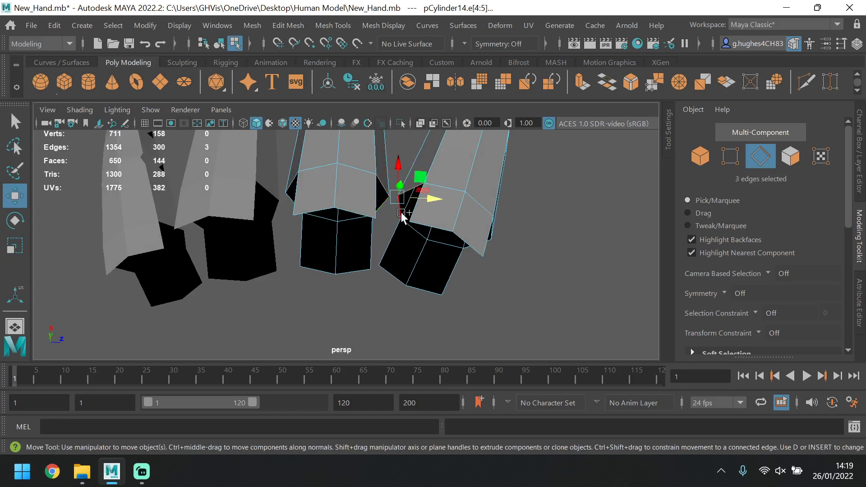
pyautogui.keyDown('shift'); pyautogui.click(401, 213); pyautogui.keyUp('shift')
pyautogui.keyDown('ctrl'); pyautogui.click(403, 215); pyautogui.keyUp('ctrl')
pyautogui.keyDown('shift'); pyautogui.click(400, 211); pyautogui.keyUp('shift')
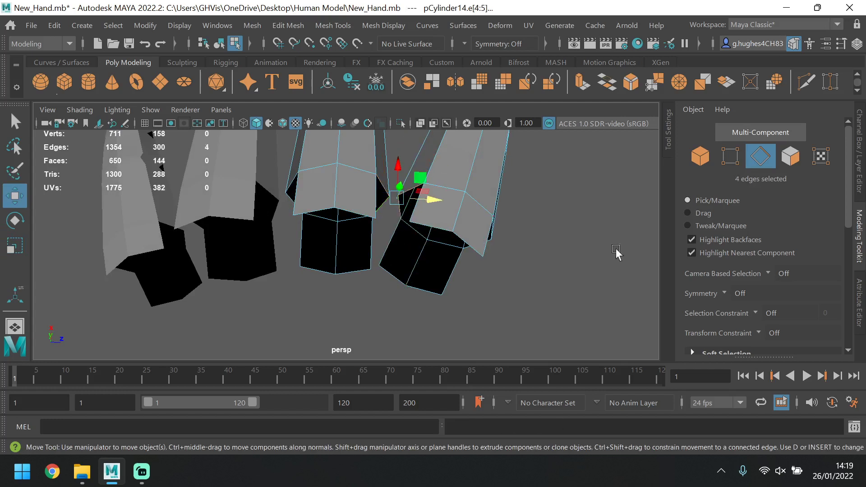
pyautogui.scroll(-5, 744, 225)
pyautogui.click(718, 226)
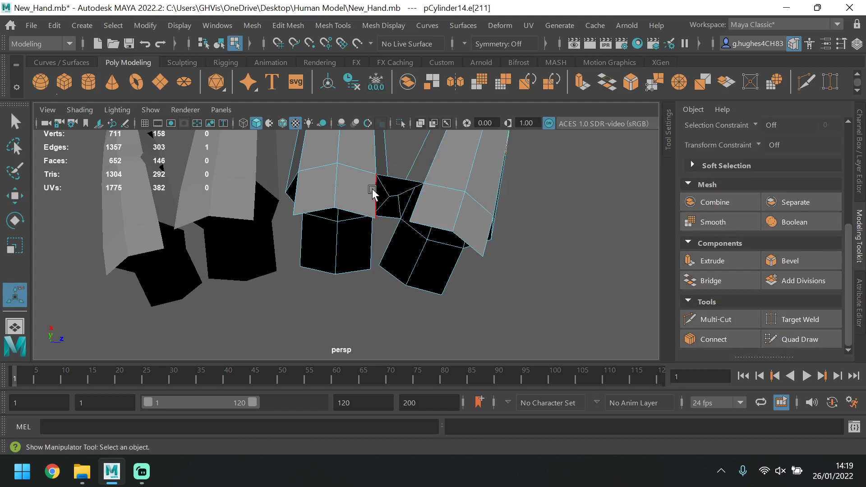
# - Bridge the remaining upper and lower pairs of facing base edges between the middle and index fingers
pyautogui.keyDown('shift'); pyautogui.click(416, 209); pyautogui.keyUp('shift')
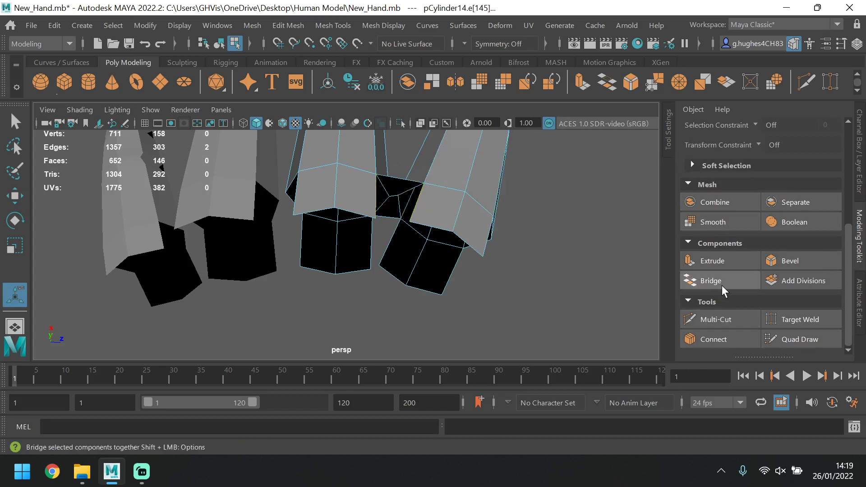
pyautogui.click(690, 284)
pyautogui.click(368, 254)
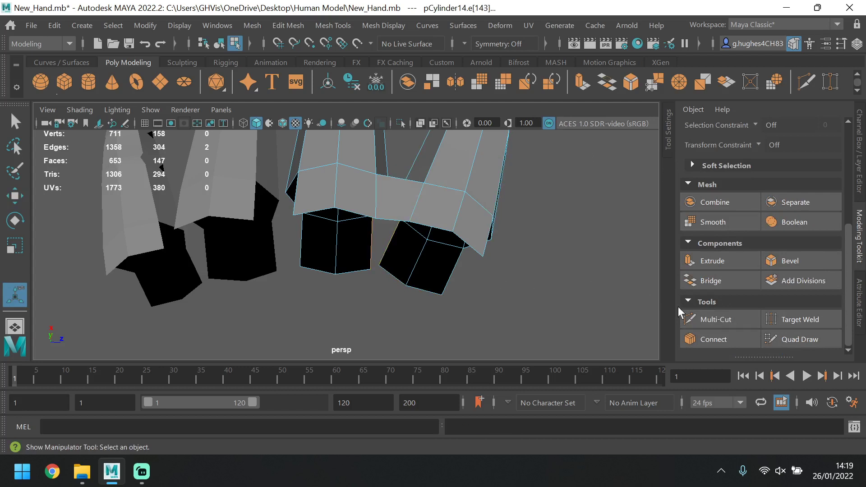
pyautogui.click(709, 277)
# - Move two lower vertices at the index finger's base away from the middle finger to widen the narrow bridged section
pyautogui.scroll(5, 803, 234)
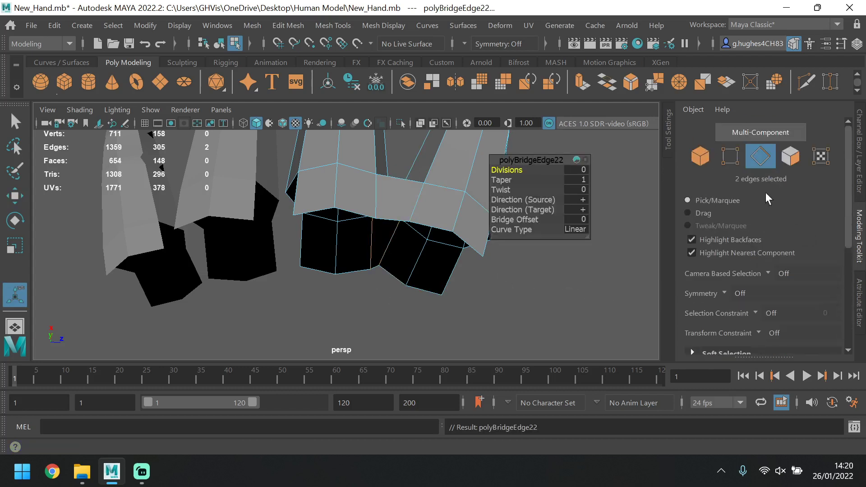
pyautogui.click(729, 156)
pyautogui.click(379, 266)
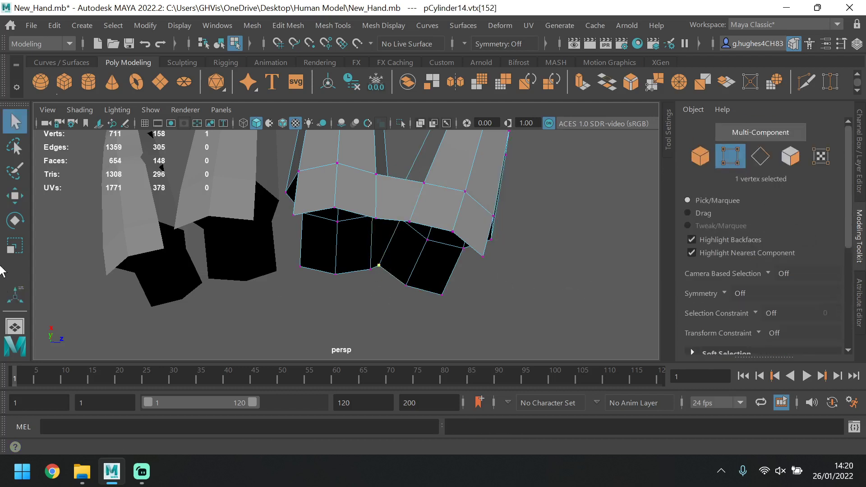
pyautogui.click(17, 203)
pyautogui.moveTo(407, 265); pyautogui.dragTo(424, 266)
pyautogui.moveTo(394, 238); pyautogui.dragTo(386, 245)
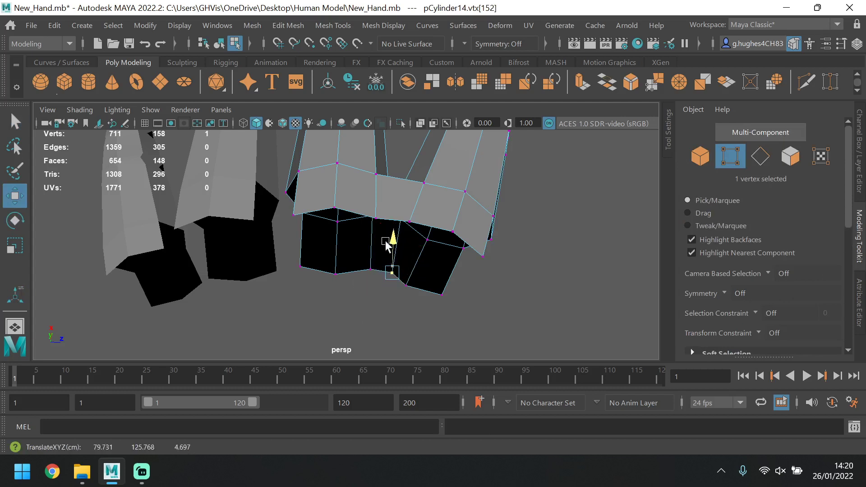
pyautogui.click(407, 285)
pyautogui.moveTo(433, 283); pyautogui.dragTo(453, 275)
pyautogui.click(762, 155)
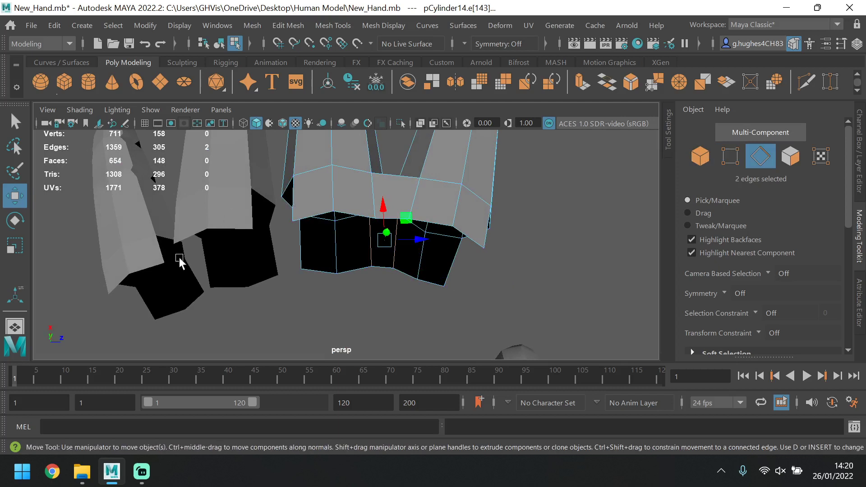
# - Combine the joined middle and index fingers with the ring finger and the little finger into one mesh
pyautogui.click(699, 155)
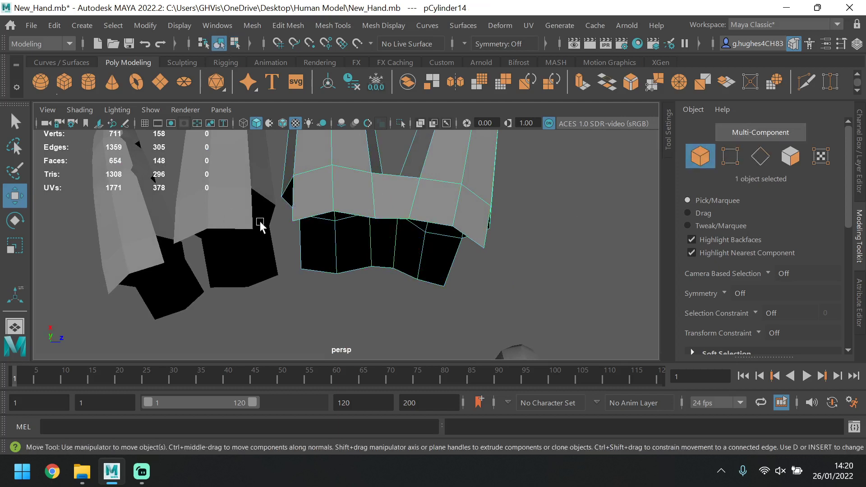
pyautogui.keyDown('shift'); pyautogui.click(243, 215); pyautogui.keyUp('shift')
pyautogui.keyDown('shift'); pyautogui.click(146, 239); pyautogui.keyUp('shift')
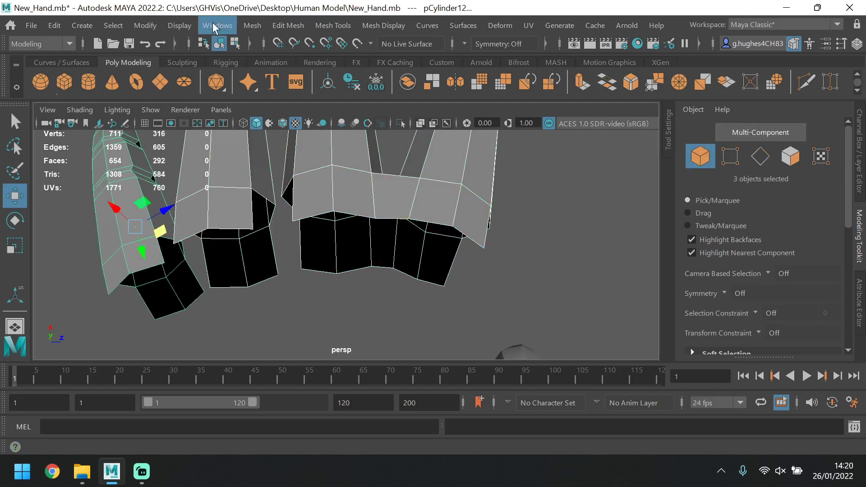
pyautogui.click(252, 25)
pyautogui.click(293, 76)
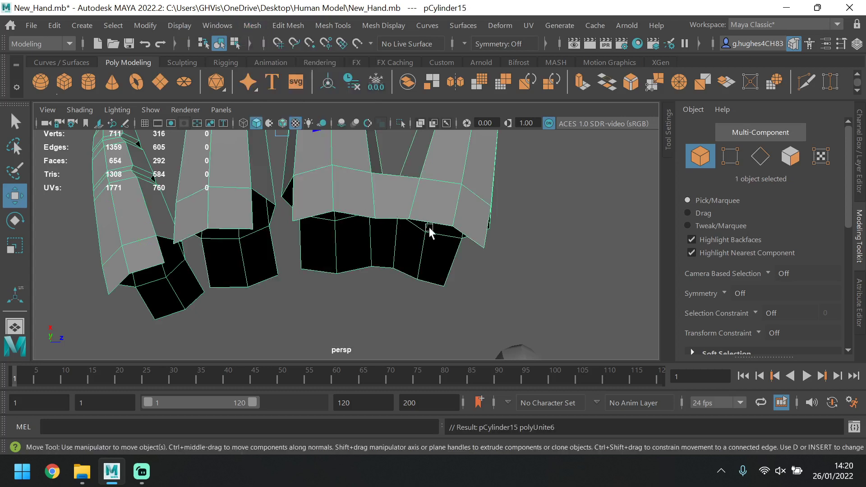
# - Bridge the four facing base edges of the ring finger to the matching four edges of the middle finger
pyautogui.click(760, 156)
pyautogui.click(265, 199)
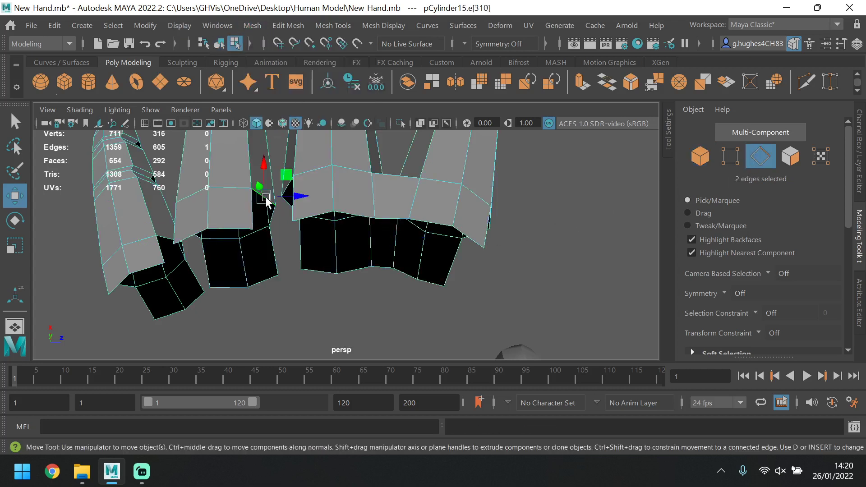
pyautogui.keyDown('shift'); pyautogui.click(251, 217); pyautogui.keyUp('shift')
pyautogui.keyDown('shift'); pyautogui.click(276, 243); pyautogui.keyUp('shift')
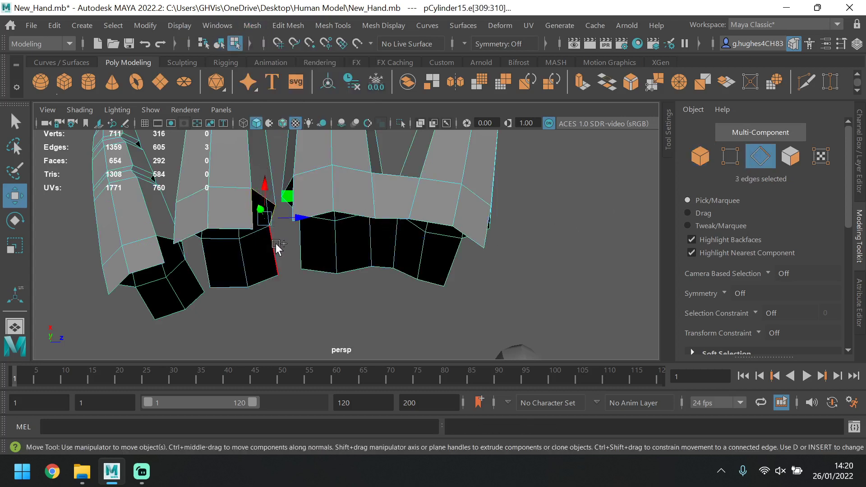
pyautogui.keyDown('shift'); pyautogui.click(284, 193); pyautogui.keyUp('shift')
pyautogui.keyDown('shift'); pyautogui.click(297, 188); pyautogui.keyUp('shift')
pyautogui.keyDown('shift'); pyautogui.click(286, 184); pyautogui.keyUp('shift')
pyautogui.keyDown('alt'); pyautogui.moveTo(341, 230); pyautogui.dragTo(321, 176); pyautogui.keyUp('alt')
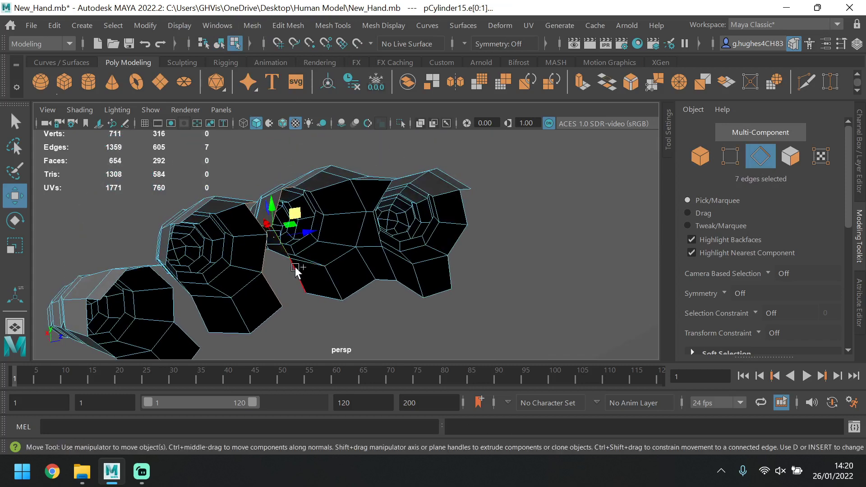
pyautogui.scroll(-5, 786, 243)
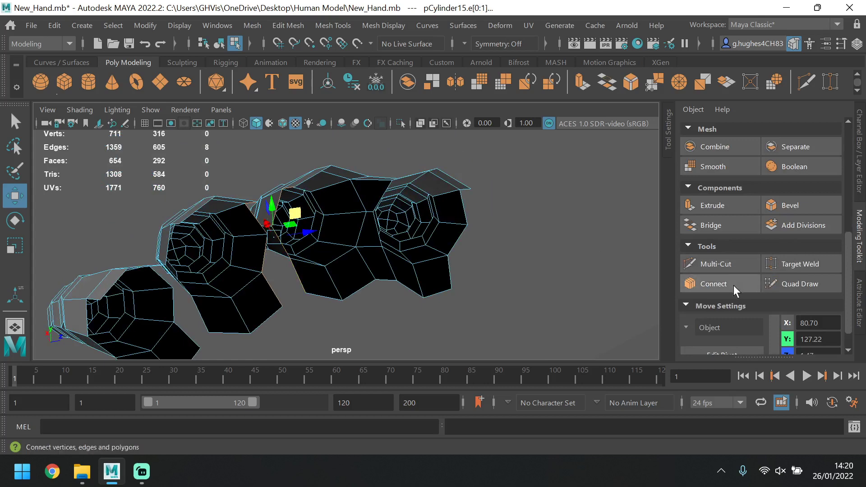
pyautogui.click(735, 228)
# - Bridge the four facing base edges of the little finger to the matching four edges of the ring finger
pyautogui.keyDown('alt'); pyautogui.moveTo(379, 241); pyautogui.dragTo(357, 291); pyautogui.keyUp('alt')
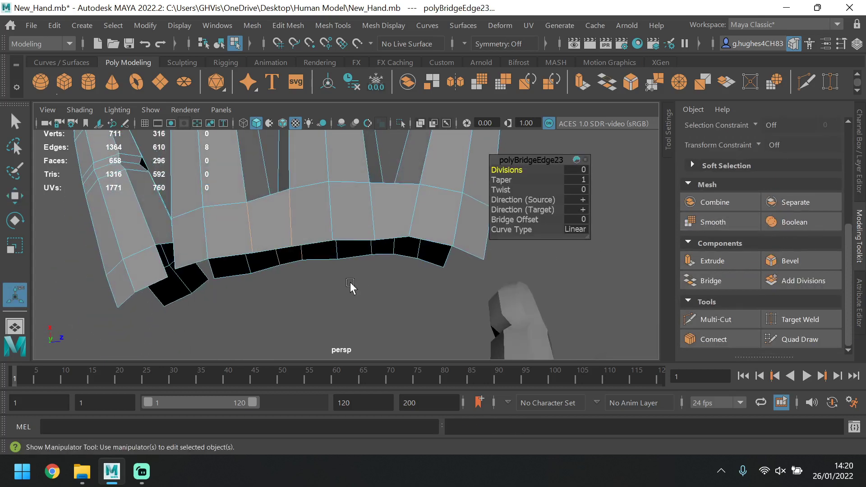
pyautogui.click(350, 285)
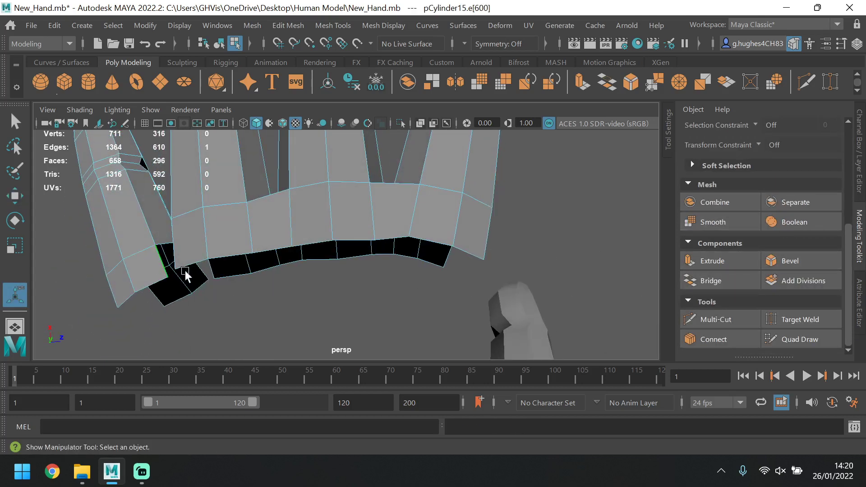
pyautogui.keyDown('alt'); pyautogui.moveTo(185, 275); pyautogui.dragTo(179, 243); pyautogui.keyUp('alt')
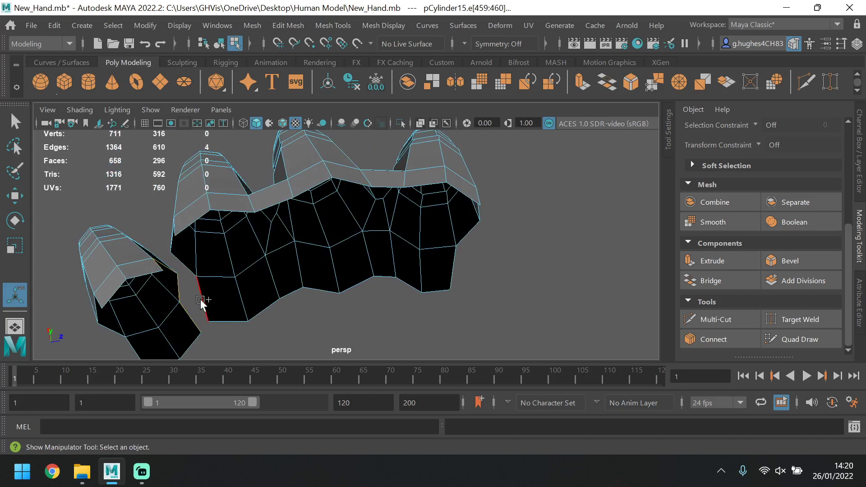
pyautogui.keyDown('shift'); pyautogui.click(174, 243); pyautogui.keyUp('shift')
pyautogui.keyDown('alt'); pyautogui.moveTo(199, 253); pyautogui.dragTo(257, 284); pyautogui.keyUp('alt')
pyautogui.hotkey('ctrl', 'z')
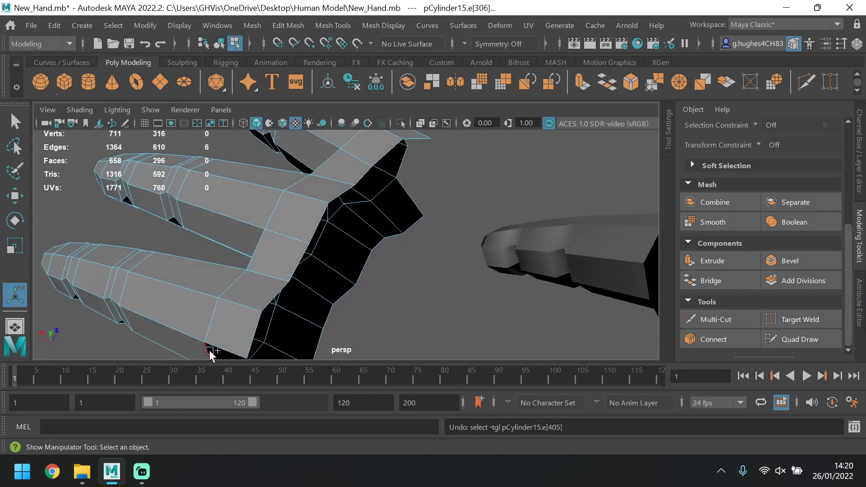
pyautogui.keyDown('alt'); pyautogui.moveTo(233, 321); pyautogui.dragTo(489, 255); pyautogui.keyUp('alt')
pyautogui.click(711, 280)
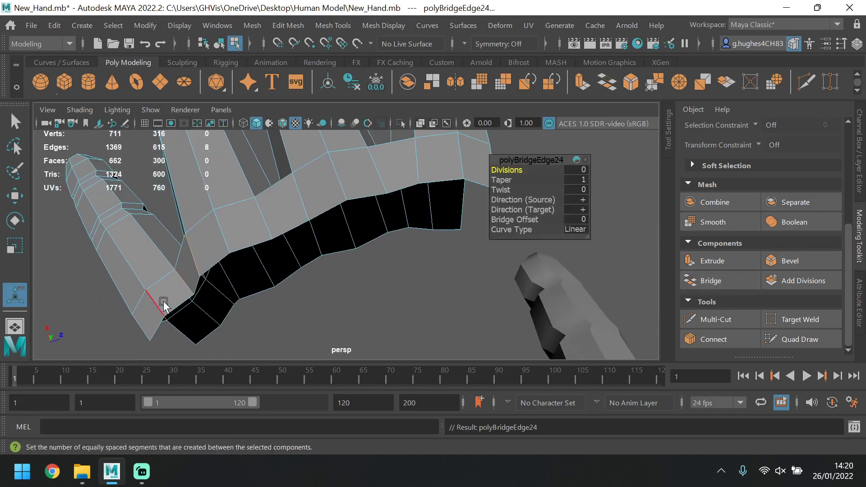
# - Preview the joined fingers in smooth display, inspect them from several sides, and return to the unsmoothed display
pyautogui.keyDown('alt'); pyautogui.moveTo(164, 299); pyautogui.dragTo(279, 287); pyautogui.keyUp('alt')
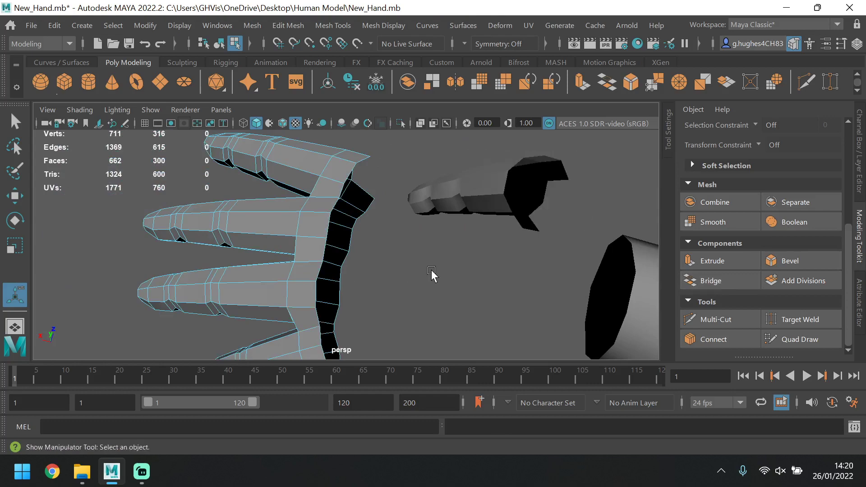
pyautogui.moveTo(433, 220)
pyautogui.keyDown('alt'); pyautogui.mouseDown()
pyautogui.moveTo(323, 298)
pyautogui.moveTo(280, 290)
pyautogui.moveTo(361, 248)
pyautogui.moveTo(533, 231)
pyautogui.moveTo(375, 251)
pyautogui.moveTo(221, 290)
pyautogui.moveTo(231, 313)
pyautogui.moveTo(285, 309)
pyautogui.moveTo(296, 282)
pyautogui.moveTo(404, 258)
pyautogui.moveTo(340, 274)
pyautogui.moveTo(553, 251)
pyautogui.moveTo(423, 232)
pyautogui.mouseUp(); pyautogui.keyUp('alt')
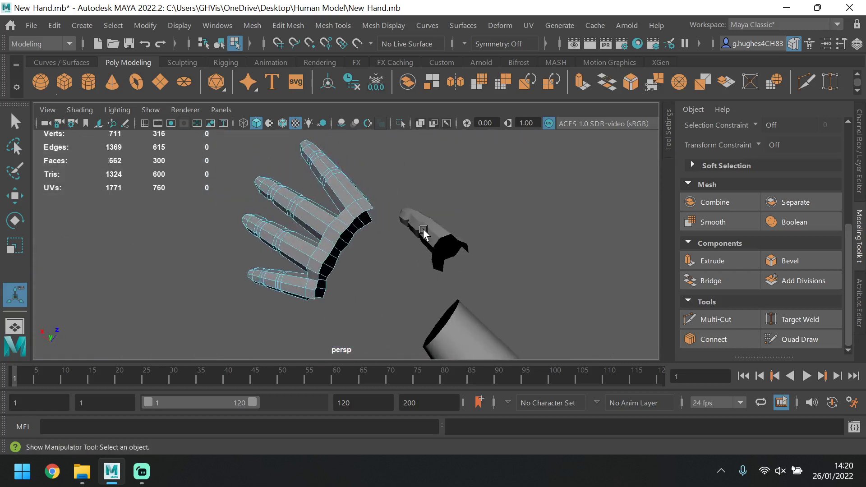
pyautogui.press('3')
pyautogui.scroll(5, 806, 190)
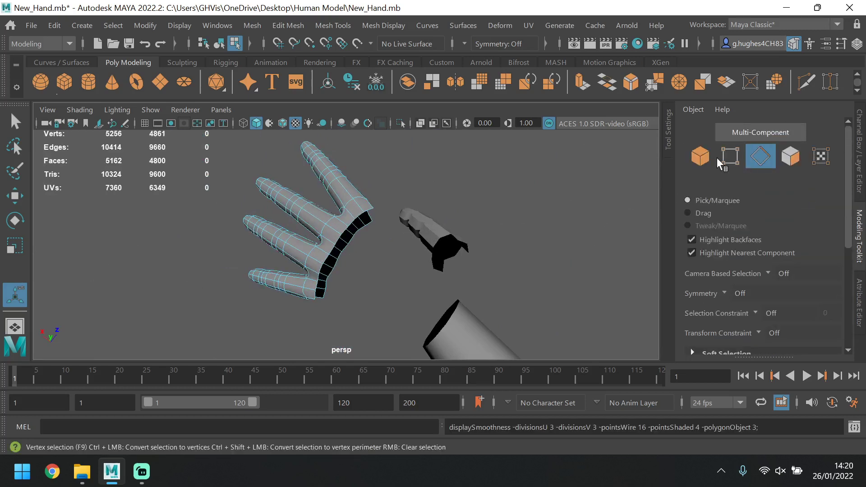
pyautogui.press('q')
pyautogui.press('F8')
pyautogui.click(259, 252)
pyautogui.keyDown('alt'); pyautogui.moveTo(258, 253); pyautogui.dragTo(407, 206); pyautogui.keyUp('alt')
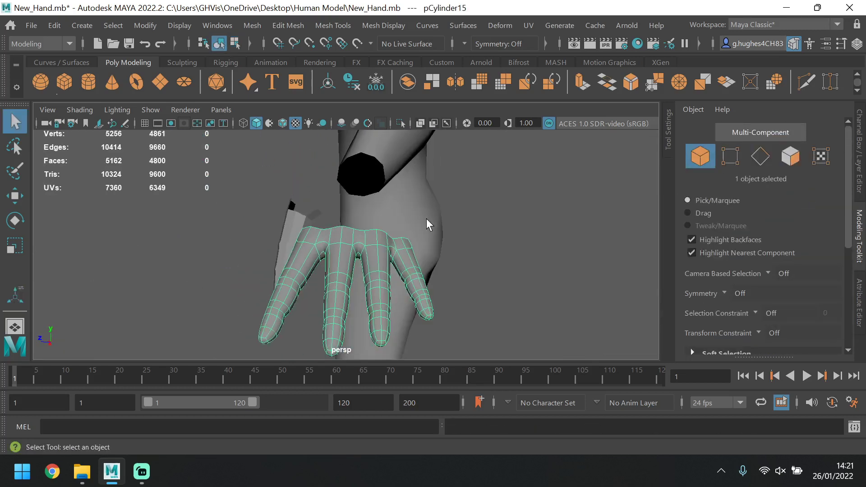
pyautogui.click(426, 219)
pyautogui.scroll(3, 296, 281)
pyautogui.keyDown('alt'); pyautogui.moveTo(296, 281); pyautogui.dragTo(451, 291); pyautogui.keyUp('alt')
pyautogui.click(333, 276)
pyautogui.press('1')
pyautogui.scroll(3, 421, 239)
pyautogui.keyDown('alt'); pyautogui.moveTo(382, 251); pyautogui.dragTo(428, 275); pyautogui.keyUp('alt')
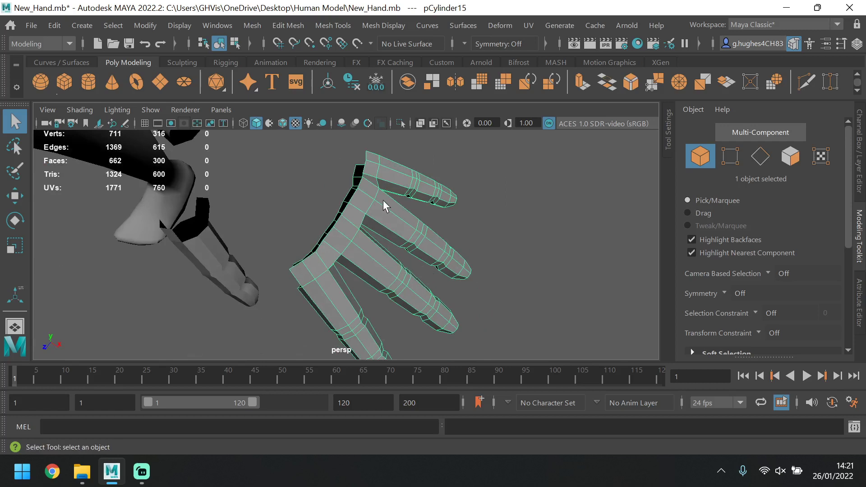
pyautogui.keyDown('alt'); pyautogui.moveTo(382, 200); pyautogui.dragTo(535, 250); pyautogui.keyUp('alt')
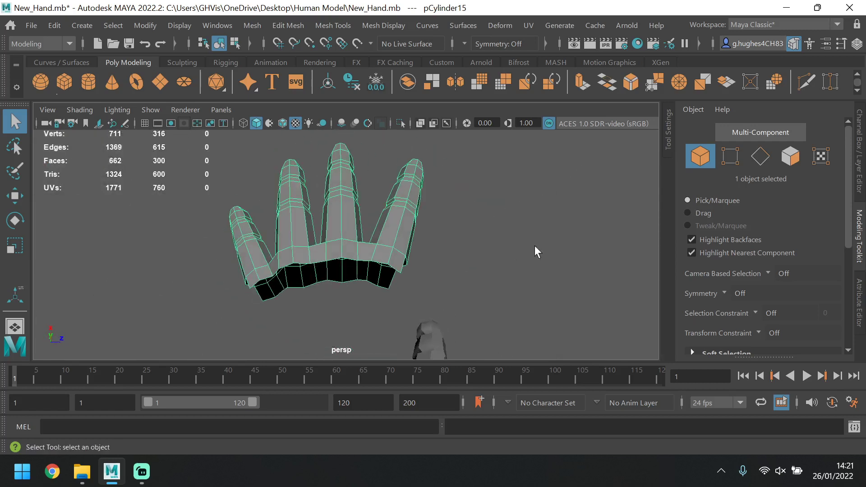
pyautogui.click(760, 153)
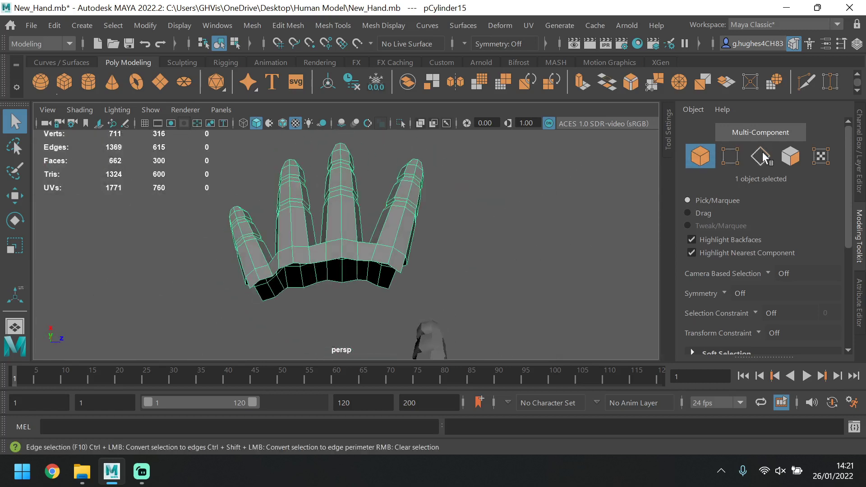
pyautogui.keyDown('shift'); pyautogui.click(269, 279); pyautogui.keyUp('shift')
pyautogui.scroll(2, 274, 273)
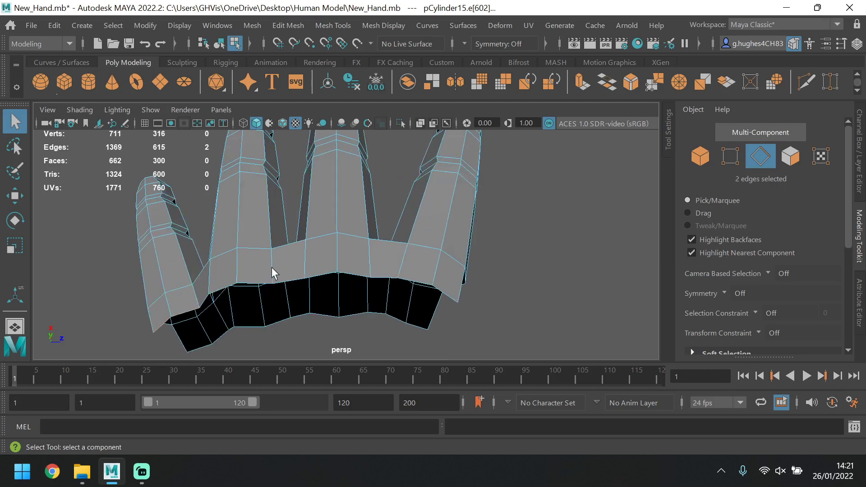
pyautogui.keyDown('shift'); pyautogui.click(215, 290); pyautogui.keyUp('shift')
pyautogui.keyDown('shift'); pyautogui.click(246, 285); pyautogui.keyUp('shift')
pyautogui.keyDown('shift'); pyautogui.click(258, 287); pyautogui.keyUp('shift')
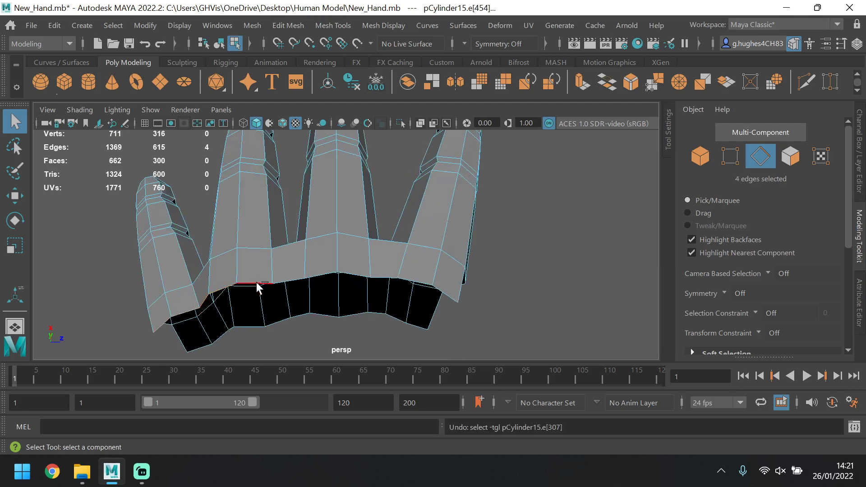
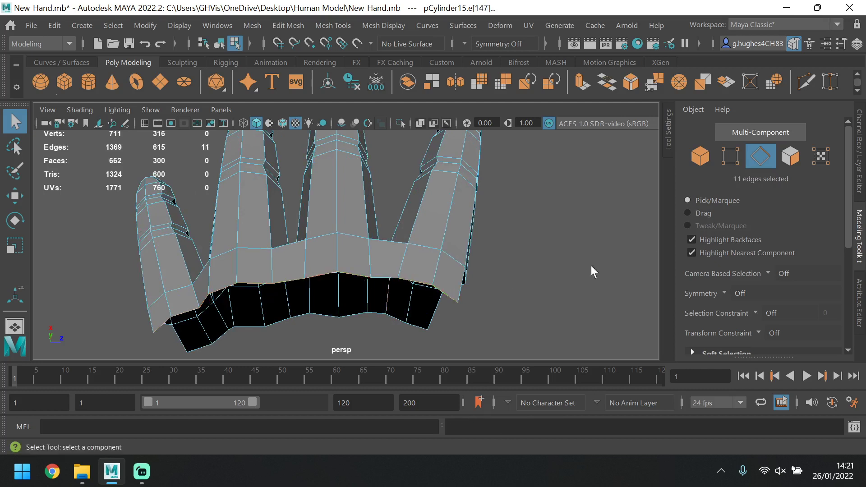
pyautogui.keyDown('shift'); pyautogui.click(384, 277); pyautogui.keyUp('shift')
pyautogui.keyDown('shift'); pyautogui.click(449, 298); pyautogui.keyUp('shift')
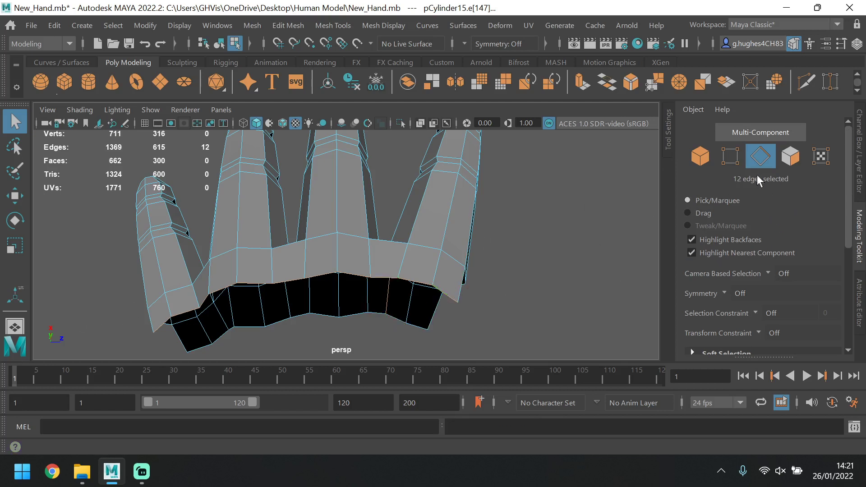
pyautogui.keyDown('alt'); pyautogui.moveTo(235, 291); pyautogui.dragTo(255, 236); pyautogui.keyUp('alt')
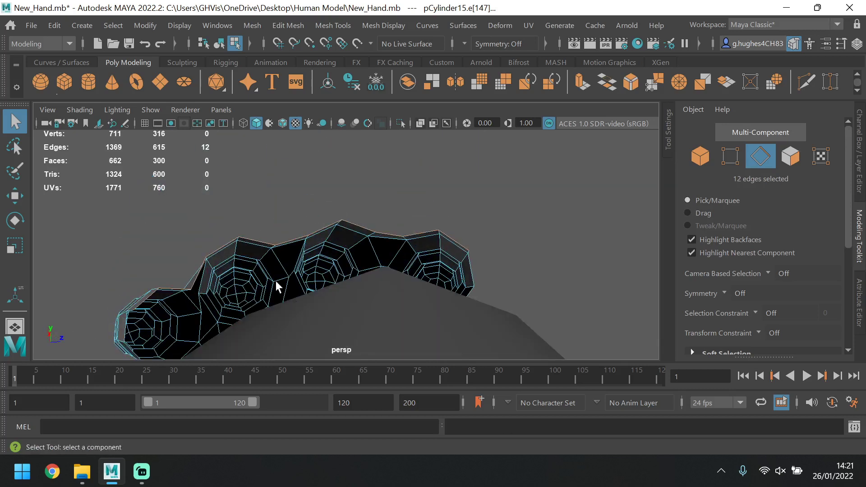
pyautogui.keyDown('alt'); pyautogui.moveTo(275, 280); pyautogui.dragTo(263, 253); pyautogui.keyUp('alt')
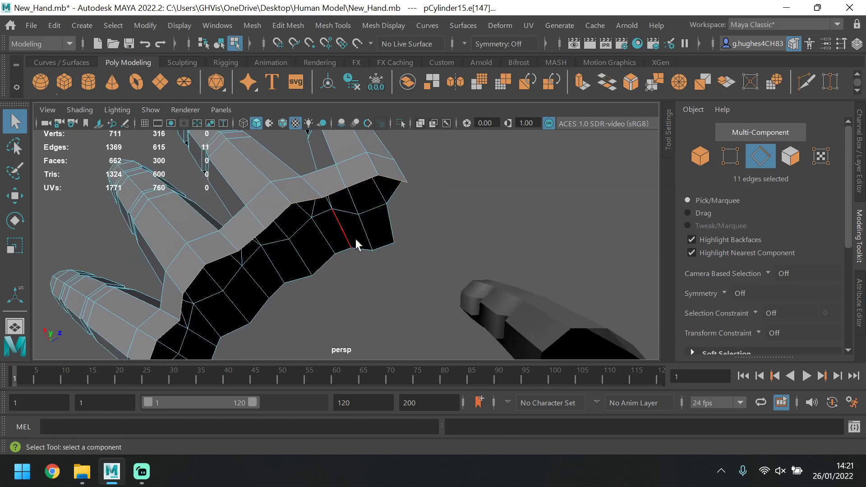
# - Examine the open edge of the joined fingers, the thumb base and the forearm opening from several angles
pyautogui.keyDown('alt'); pyautogui.moveTo(366, 255); pyautogui.dragTo(567, 195); pyautogui.keyUp('alt')
pyautogui.keyDown('alt'); pyautogui.moveTo(567, 196); pyautogui.dragTo(354, 277, button='middle'); pyautogui.keyUp('alt')
pyautogui.press('super')
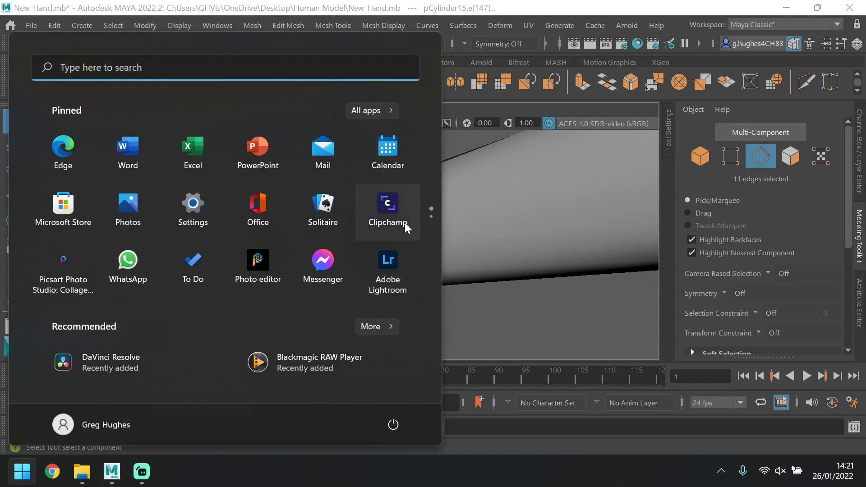
pyautogui.press('super')
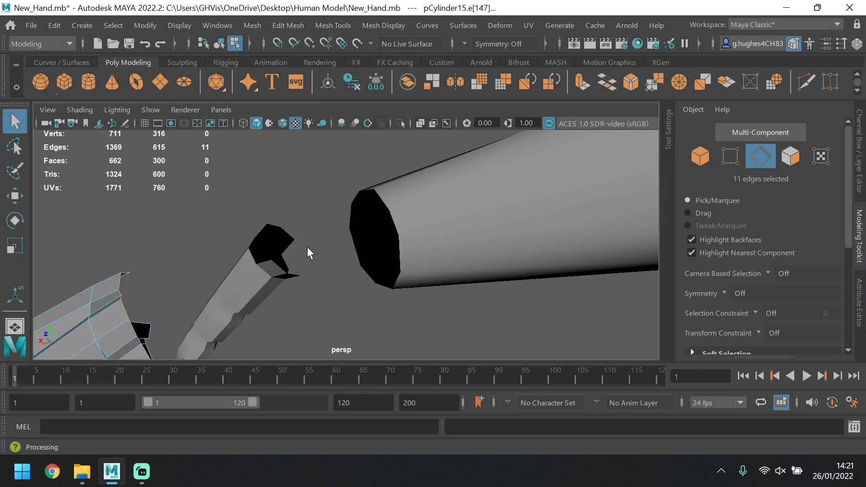
pyautogui.keyDown('alt'); pyautogui.moveTo(328, 266); pyautogui.dragTo(381, 220); pyautogui.keyUp('alt')
pyautogui.keyDown('alt'); pyautogui.moveTo(382, 221); pyautogui.dragTo(388, 149, button='middle'); pyautogui.keyUp('alt')
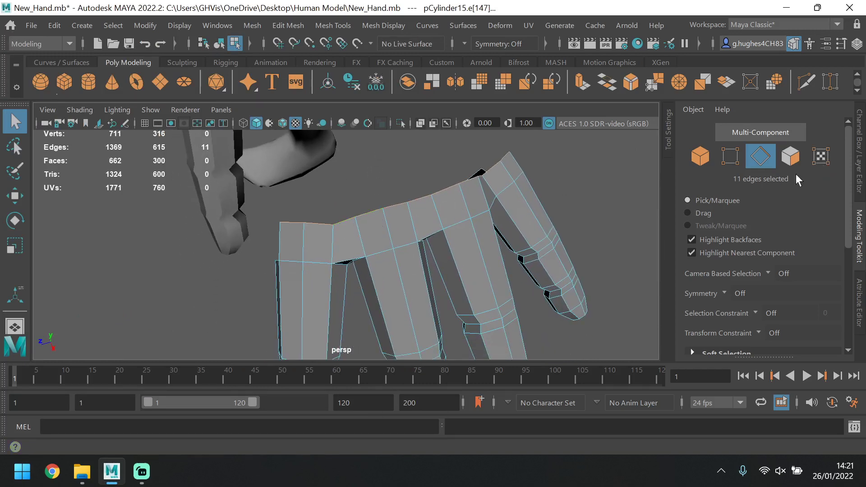
pyautogui.keyDown('alt'); pyautogui.moveTo(541, 225); pyautogui.dragTo(515, 187); pyautogui.keyUp('alt')
pyautogui.scroll(5, 397, 223)
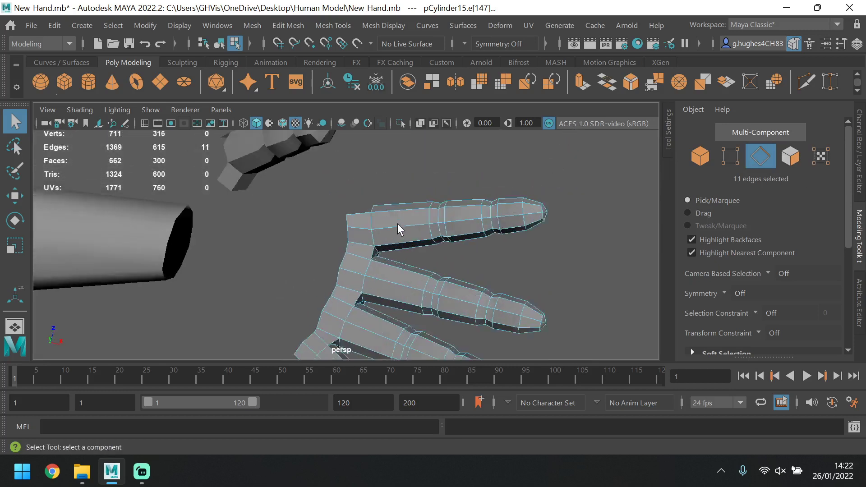
pyautogui.keyDown('alt'); pyautogui.moveTo(396, 224); pyautogui.dragTo(422, 229); pyautogui.keyUp('alt')
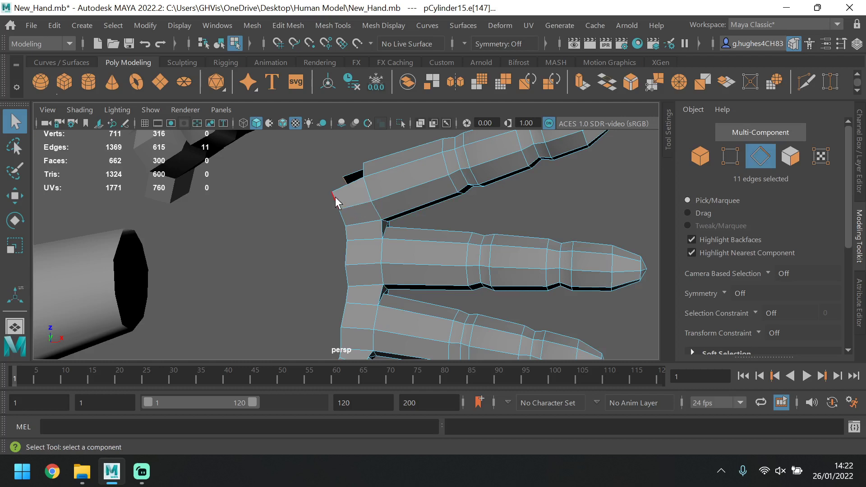
# - Extrude the two border edges beside the middle finger's base toward the wrist and pull their inner corner vertices back toward the finger
pyautogui.click(346, 234)
pyautogui.click(14, 198)
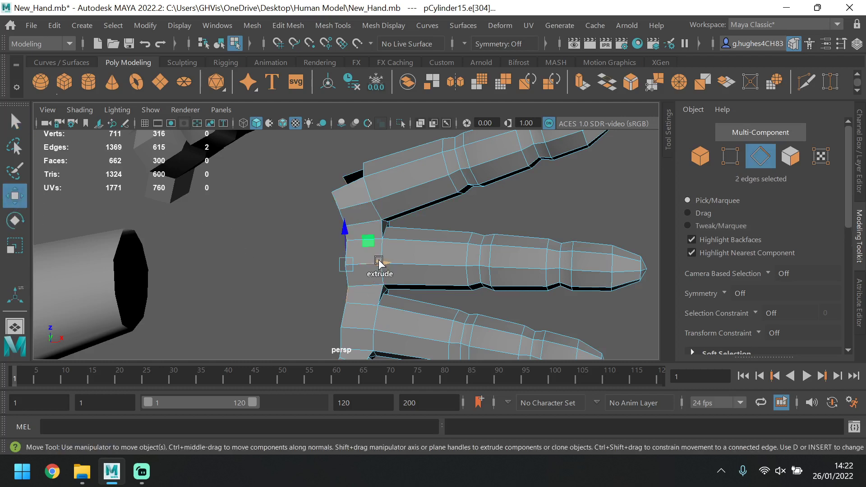
pyautogui.keyDown('shift'); pyautogui.moveTo(379, 261); pyautogui.dragTo(351, 266); pyautogui.keyUp('shift')
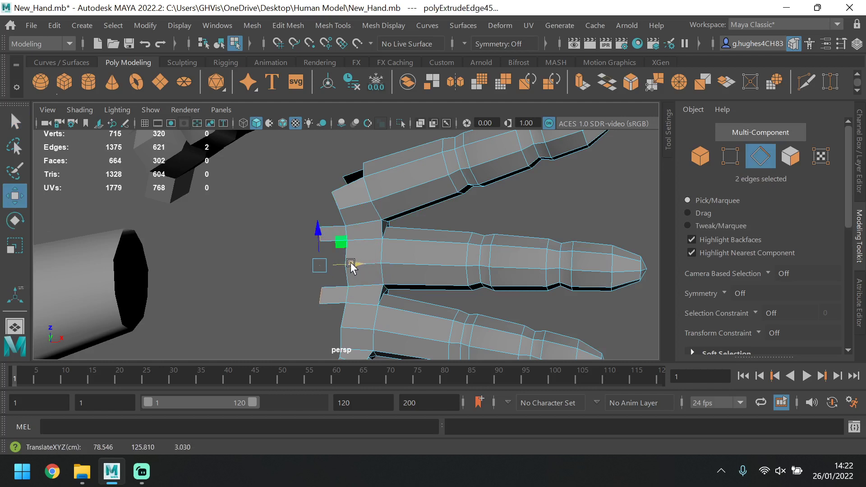
pyautogui.click(730, 156)
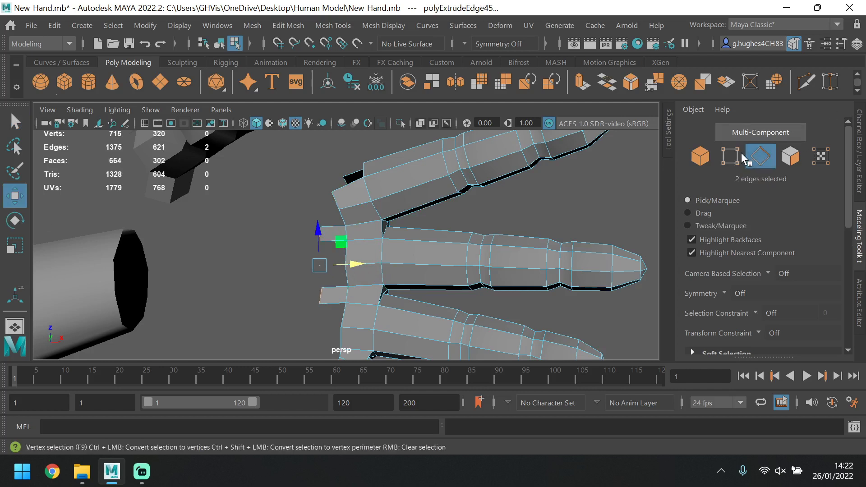
pyautogui.click(328, 242)
pyautogui.keyDown('shift'); pyautogui.click(325, 287); pyautogui.keyUp('shift')
pyautogui.moveTo(359, 261); pyautogui.dragTo(368, 261)
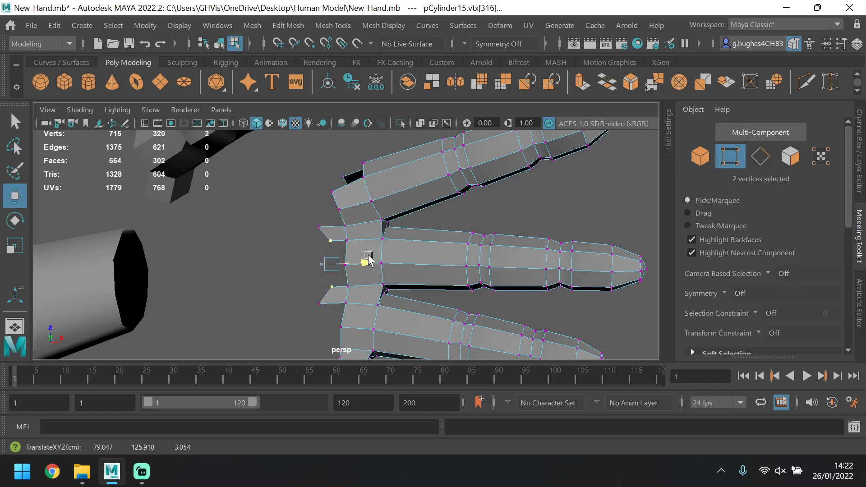
# - Bridge the slanted end edges of the two extruded faces across the middle finger's base, using one division
pyautogui.click(760, 156)
pyautogui.click(329, 232)
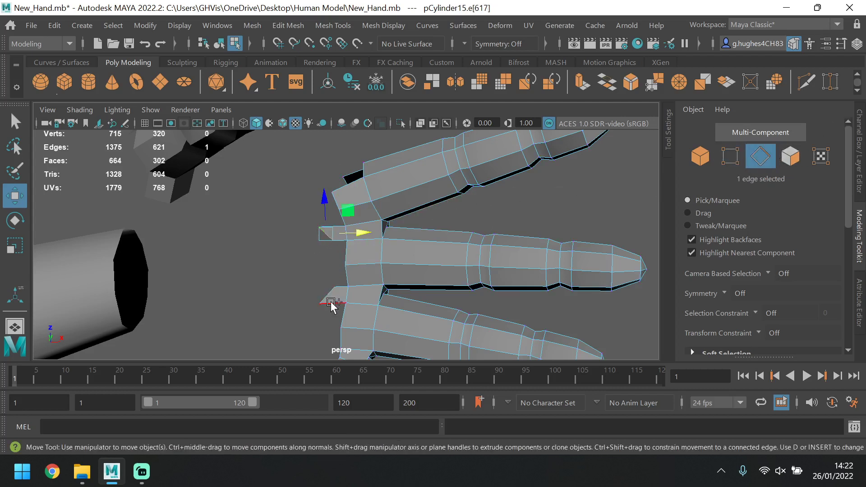
pyautogui.keyDown('shift'); pyautogui.click(328, 298); pyautogui.keyUp('shift')
pyautogui.scroll(-5, 816, 280)
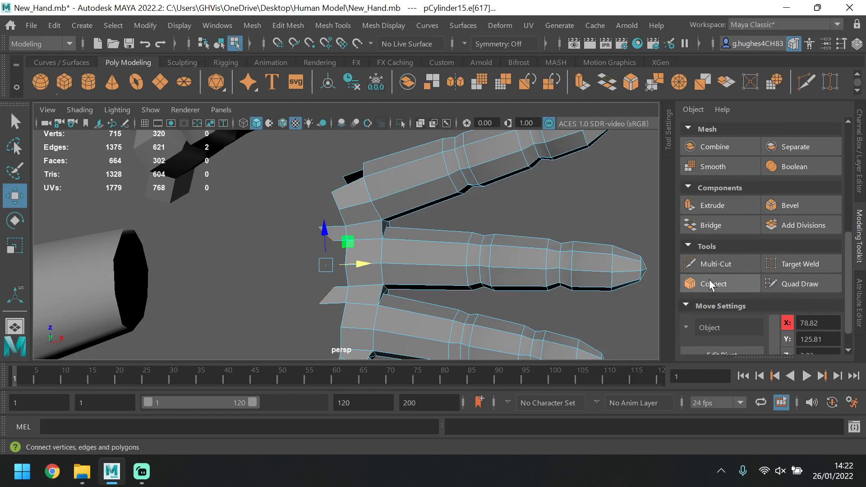
pyautogui.click(727, 228)
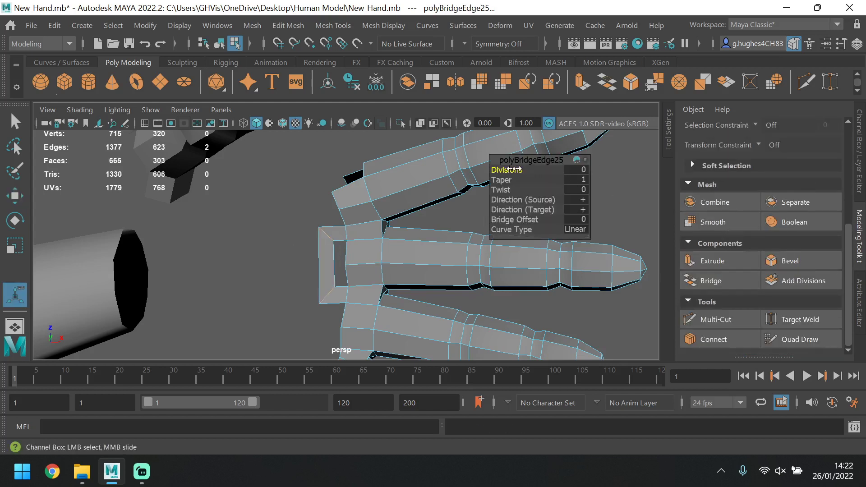
pyautogui.moveTo(514, 169); pyautogui.dragTo(523, 170)
pyautogui.click(271, 245)
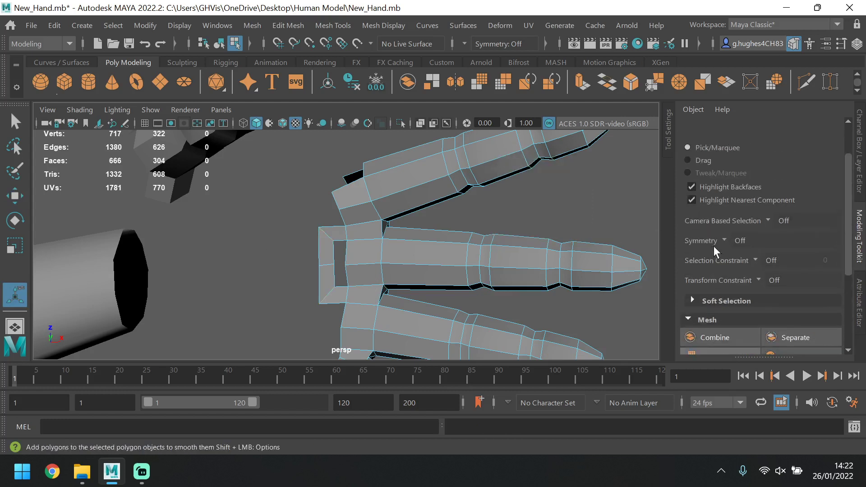
# - Fill the gap at the middle finger's base by bridging its two base edges to the two inner edges of the new strip
pyautogui.scroll(2, 713, 246)
pyautogui.click(349, 260)
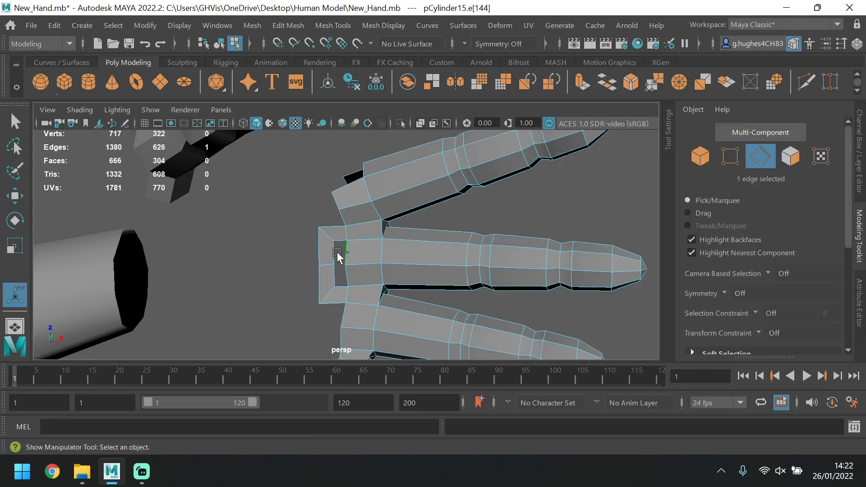
pyautogui.keyDown('shift'); pyautogui.click(334, 263); pyautogui.keyUp('shift')
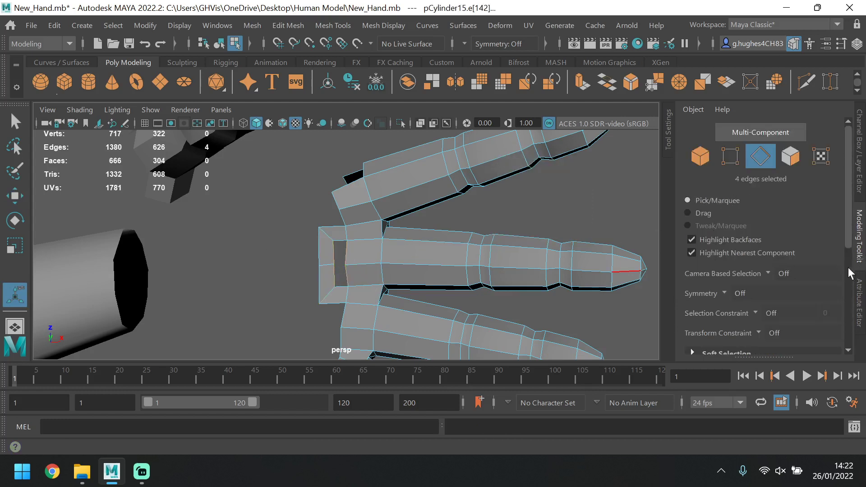
pyautogui.scroll(-4, 758, 282)
pyautogui.click(703, 308)
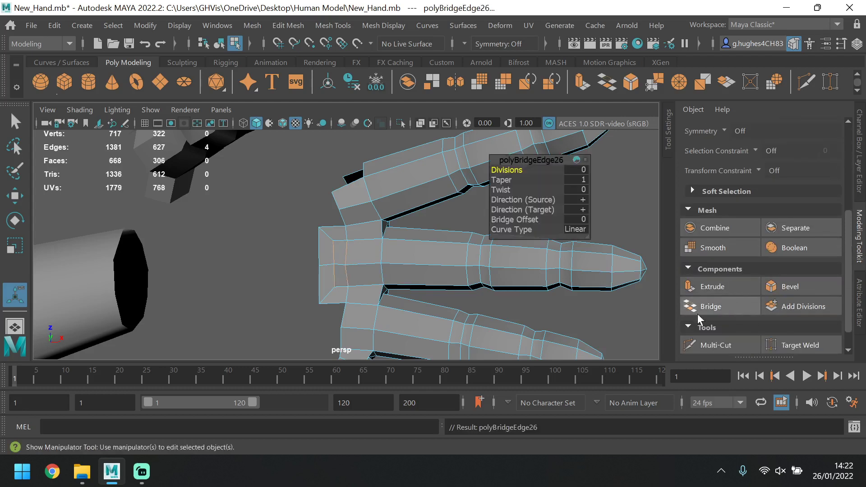
pyautogui.click(212, 300)
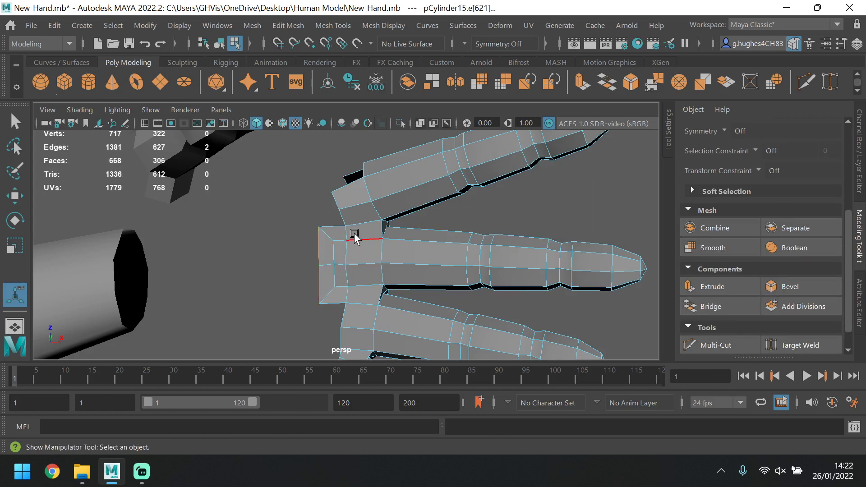
# - Undo the bridged palm strip at the middle finger's base, including the two edge extrusions it was built from
pyautogui.keyDown('alt'); pyautogui.moveTo(354, 237); pyautogui.dragTo(373, 257); pyautogui.keyUp('alt')
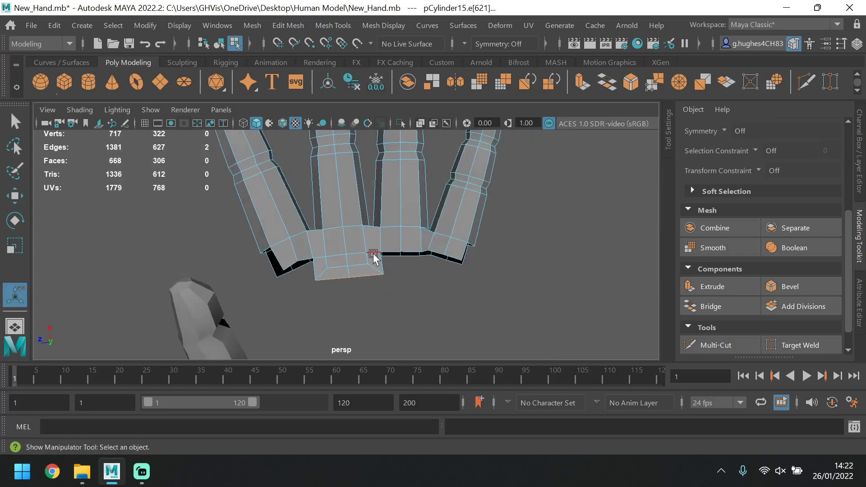
pyautogui.scroll(3, 374, 254)
pyautogui.hotkey('ctrl', 'z')
pyautogui.hotkey('ctrl', 'z')
pyautogui.hotkey('ctrl', 'z')
pyautogui.hotkey('ctrl', 'z')
pyautogui.hotkey('ctrl', 'z')
pyautogui.hotkey('ctrl', 'z')
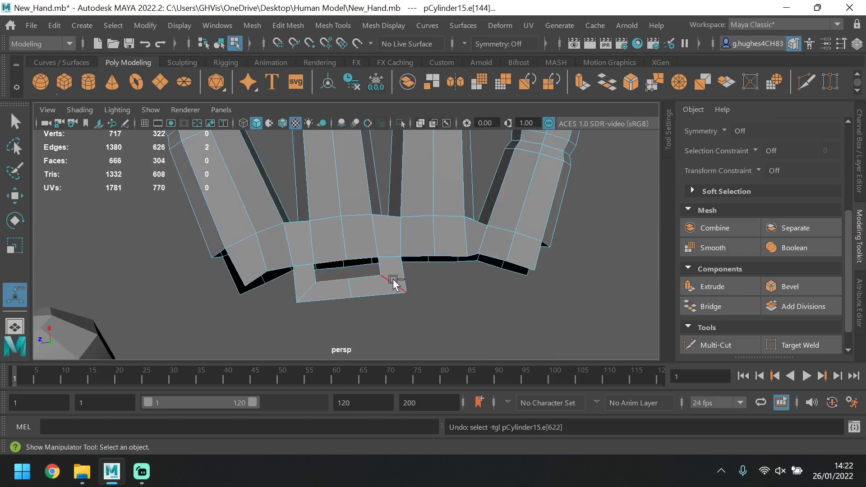
pyautogui.hotkey('ctrl', 'z')
pyautogui.hotkey('ctrl', 'z')
pyautogui.hotkey('ctrl', 'z')
pyautogui.hotkey('ctrl', 'z')
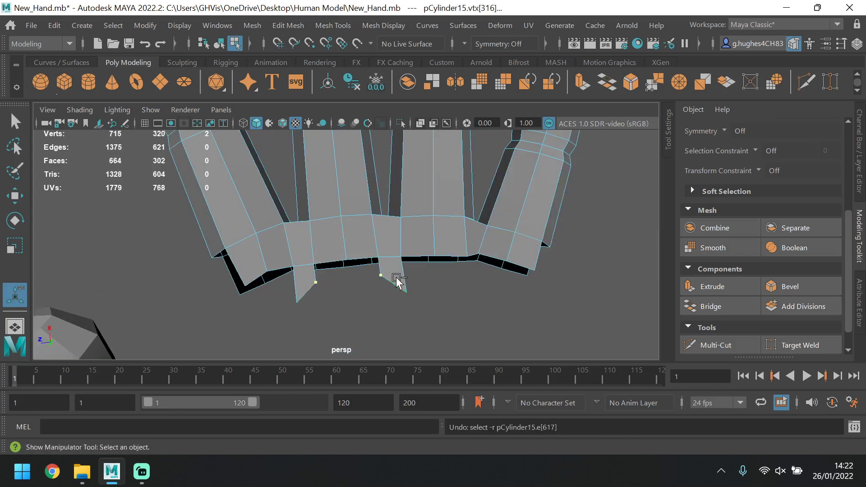
pyautogui.hotkey('ctrl', 'z')
pyautogui.hotkey('ctrl', 'z')
pyautogui.hotkey('ctrl', 'z')
pyautogui.hotkey('ctrl', 'z')
pyautogui.hotkey('ctrl', 'z')
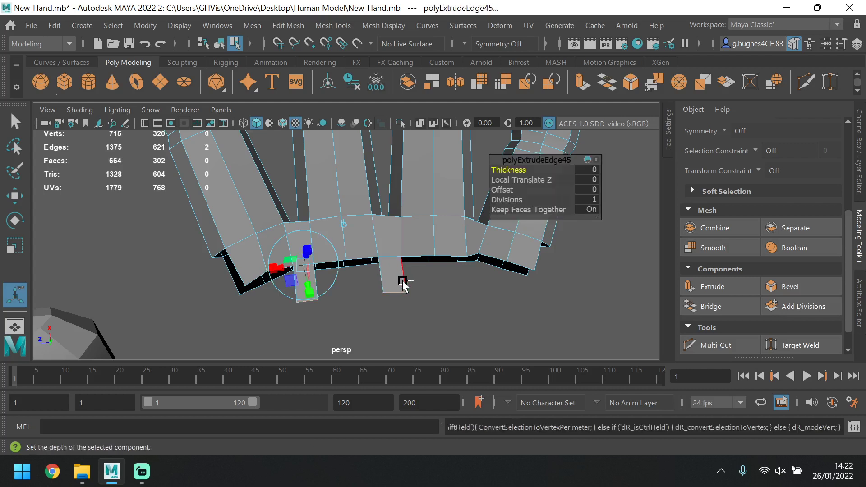
pyautogui.hotkey('ctrl', 'z')
pyautogui.hotkey('ctrl', 'z')
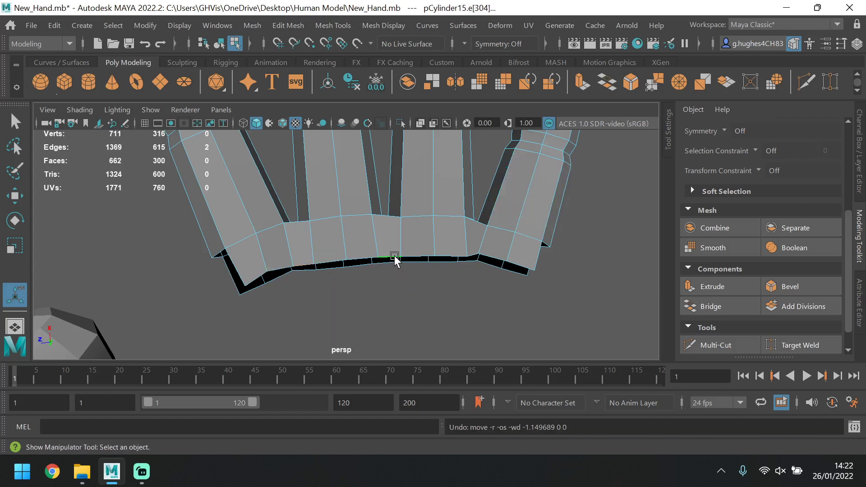
pyautogui.click(382, 264)
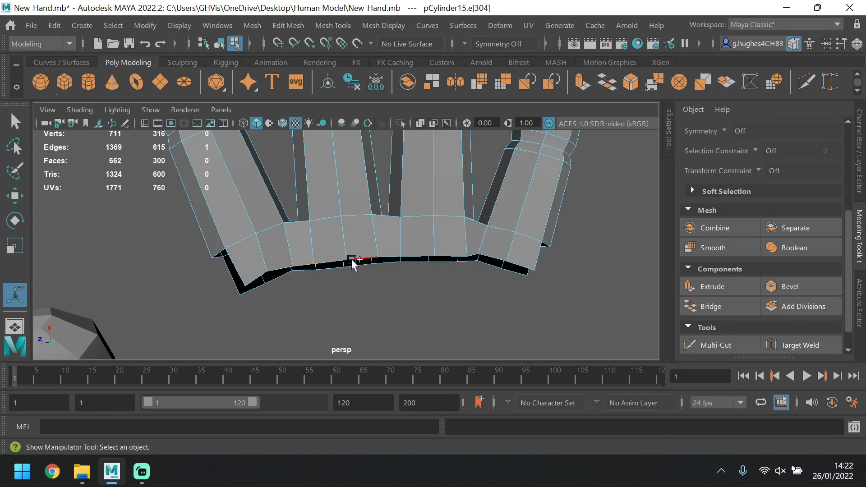
pyautogui.click(18, 196)
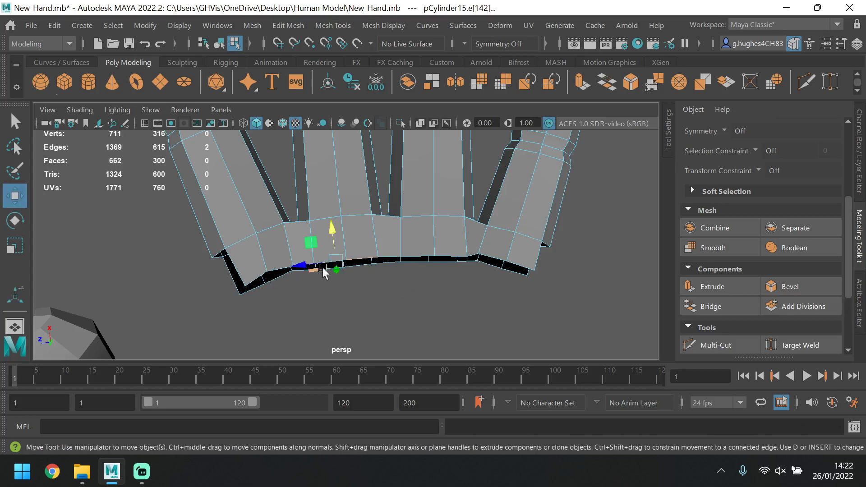
pyautogui.moveTo(354, 276)
pyautogui.keyDown('alt'); pyautogui.mouseDown()
pyautogui.moveTo(420, 280)
pyautogui.moveTo(278, 265)
pyautogui.moveTo(367, 279)
pyautogui.mouseUp(); pyautogui.keyUp('alt')
pyautogui.keyDown('alt'); pyautogui.moveTo(422, 318); pyautogui.dragTo(352, 276); pyautogui.keyUp('alt')
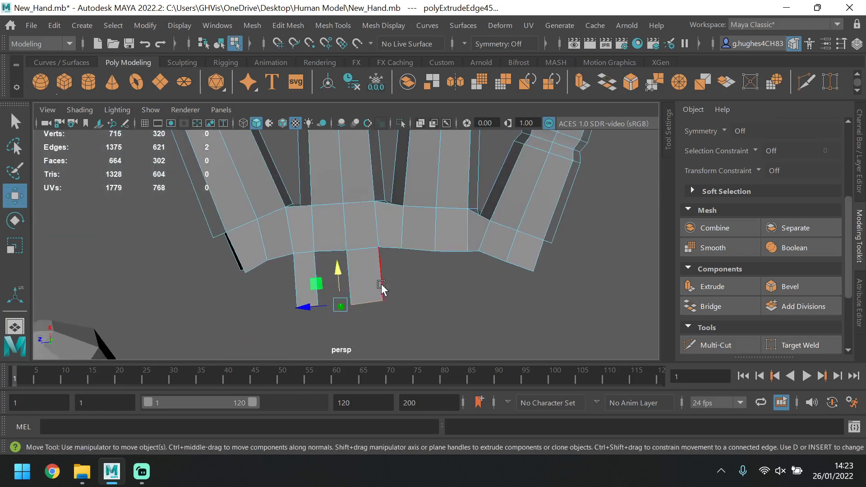
pyautogui.hotkey('ctrl', 'z')
pyautogui.hotkey('ctrl', 'z')
pyautogui.hotkey('ctrl', 'z')
# - Pull the central base border vertices of the index, middle and ring fingers toward the fingertips on the back of the hand
pyautogui.keyDown('alt'); pyautogui.moveTo(411, 231); pyautogui.dragTo(436, 246); pyautogui.keyUp('alt')
pyautogui.scroll(-5, 392, 228)
pyautogui.keyDown('alt'); pyautogui.moveTo(436, 246); pyautogui.dragTo(432, 239, button='middle'); pyautogui.keyUp('alt')
pyautogui.keyDown('alt'); pyautogui.moveTo(432, 239); pyautogui.dragTo(382, 262); pyautogui.keyUp('alt')
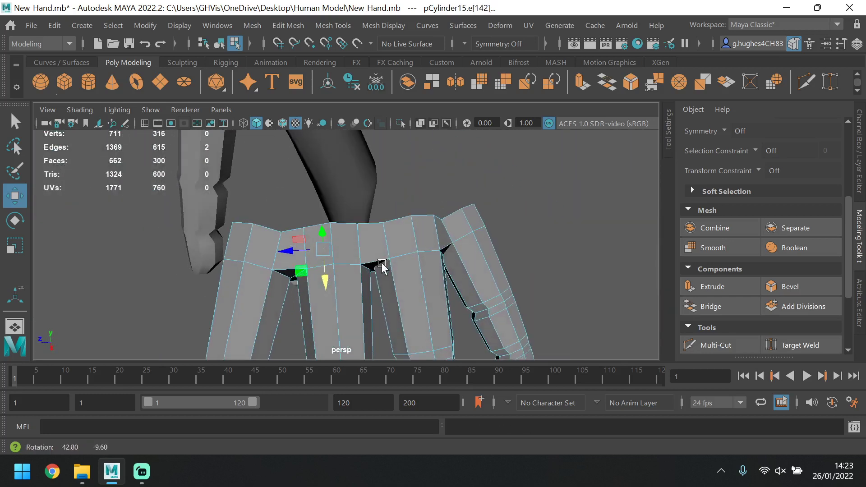
pyautogui.scroll(5, 774, 275)
pyautogui.scroll(1, 774, 275)
pyautogui.click(729, 156)
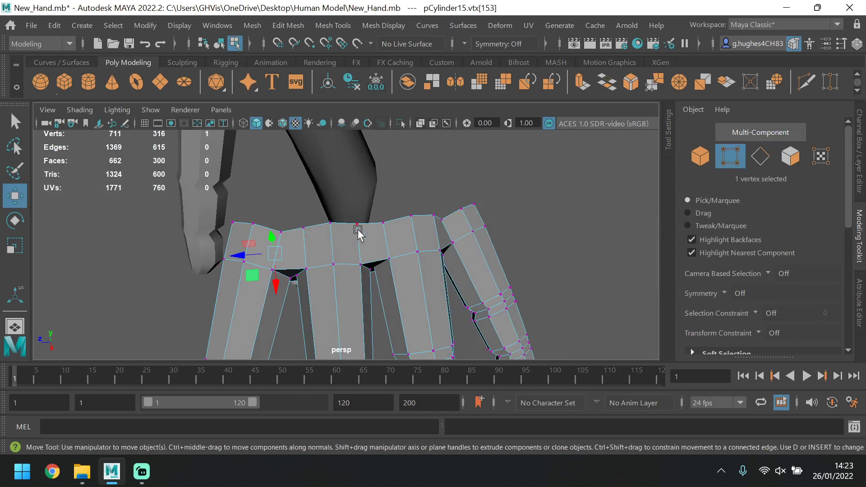
pyautogui.keyDown('shift'); pyautogui.click(251, 223); pyautogui.keyUp('shift')
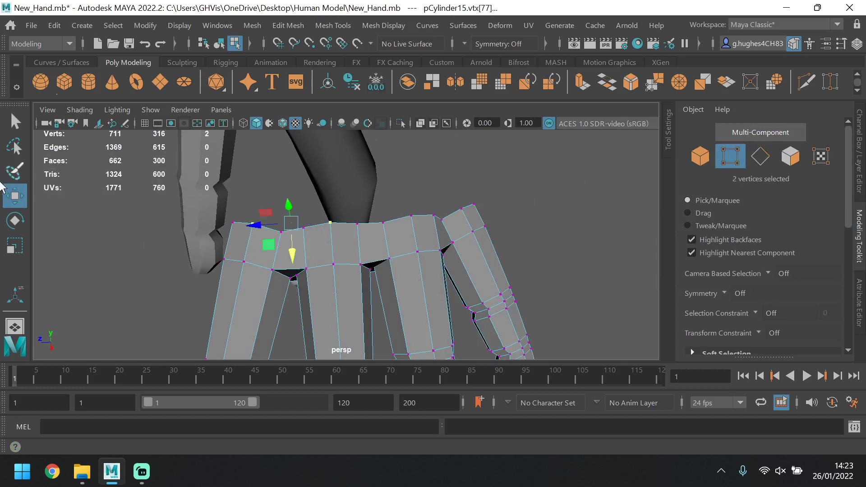
pyautogui.moveTo(296, 251); pyautogui.dragTo(291, 266)
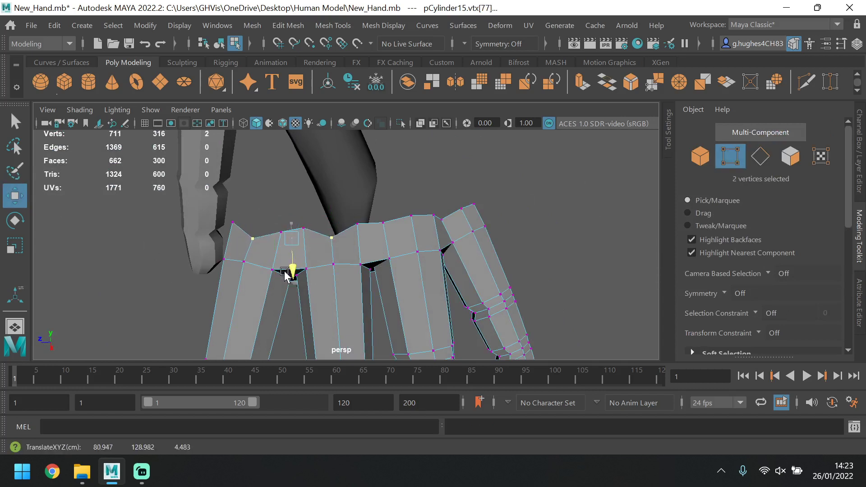
pyautogui.click(413, 222)
pyautogui.moveTo(415, 244); pyautogui.dragTo(417, 261)
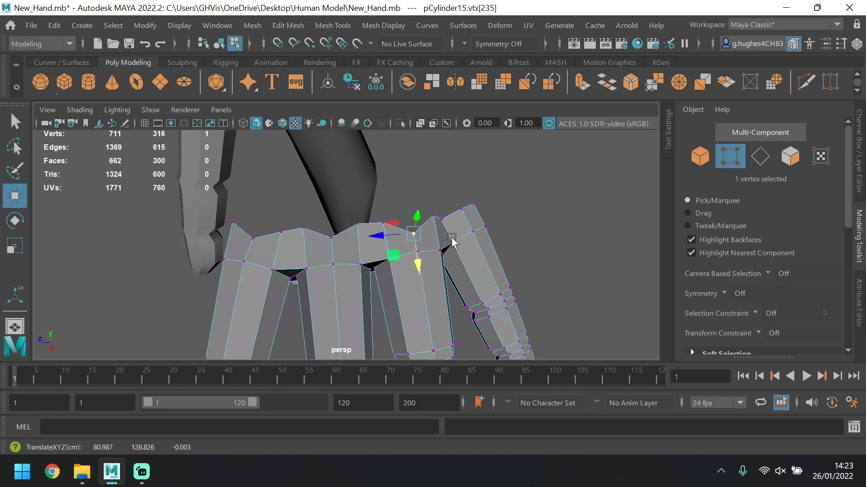
# - Reposition the little finger's central base border vertex and raise the neighbouring border vertex beside the ring finger
pyautogui.click(463, 212)
pyautogui.moveTo(467, 241)
pyautogui.mouseDown()
pyautogui.moveTo(468, 251)
pyautogui.moveTo(444, 216)
pyautogui.moveTo(290, 209)
pyautogui.moveTo(329, 229)
pyautogui.moveTo(294, 238)
pyautogui.mouseUp()
pyautogui.click(293, 223)
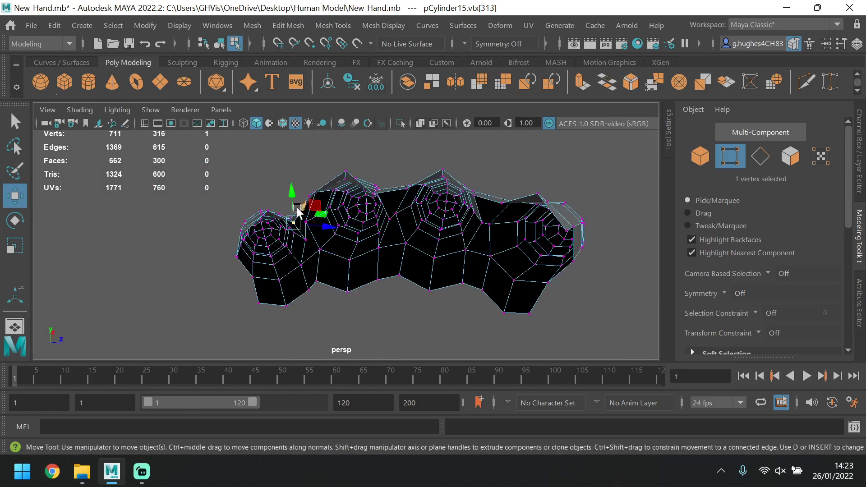
pyautogui.moveTo(291, 192); pyautogui.dragTo(279, 174)
pyautogui.keyDown('alt'); pyautogui.moveTo(334, 189); pyautogui.dragTo(360, 232); pyautogui.keyUp('alt')
pyautogui.keyDown('alt'); pyautogui.moveTo(321, 252); pyautogui.dragTo(289, 232); pyautogui.keyUp('alt')
pyautogui.click(269, 222)
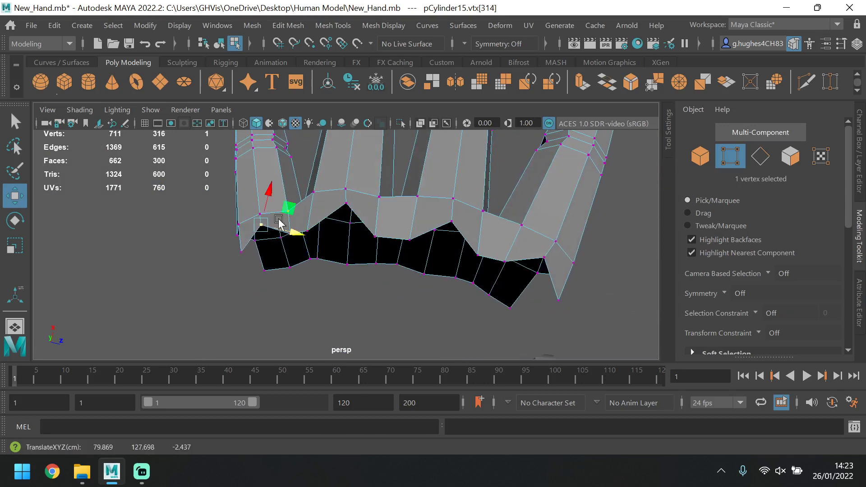
pyautogui.moveTo(270, 201); pyautogui.dragTo(412, 239)
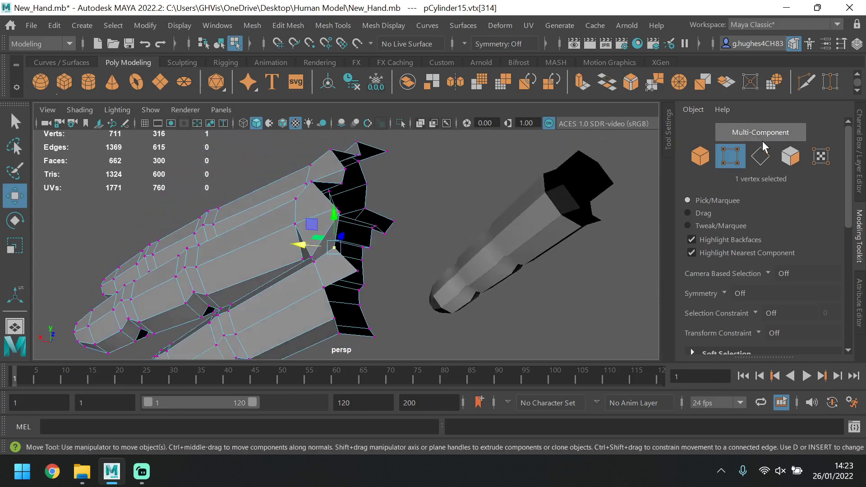
# - Extrude the three border edges between neighbouring fingers on the back of the hand toward the wrist
pyautogui.click(760, 156)
pyautogui.keyDown('alt'); pyautogui.moveTo(341, 196); pyautogui.dragTo(379, 226); pyautogui.keyUp('alt')
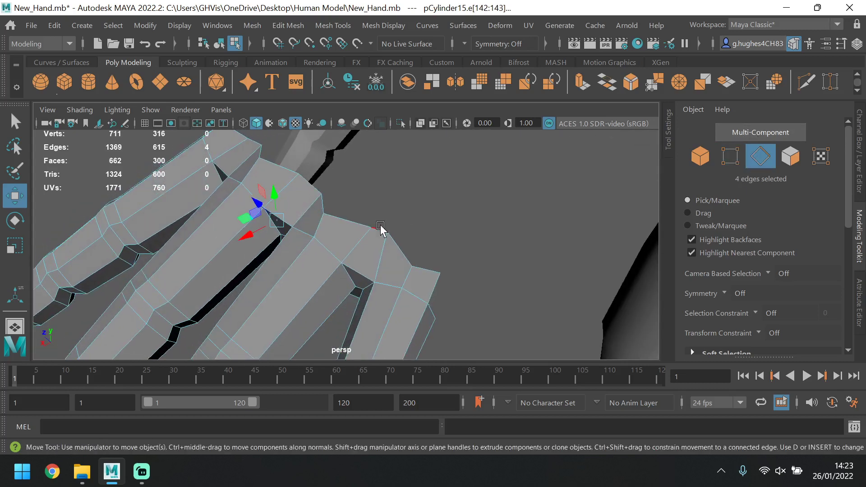
pyautogui.click(380, 228)
pyautogui.keyDown('shift'); pyautogui.click(314, 183); pyautogui.keyUp('shift')
pyautogui.keyDown('alt'); pyautogui.moveTo(239, 155); pyautogui.dragTo(332, 193); pyautogui.keyUp('alt')
pyautogui.keyDown('shift'); pyautogui.click(222, 182); pyautogui.keyUp('shift')
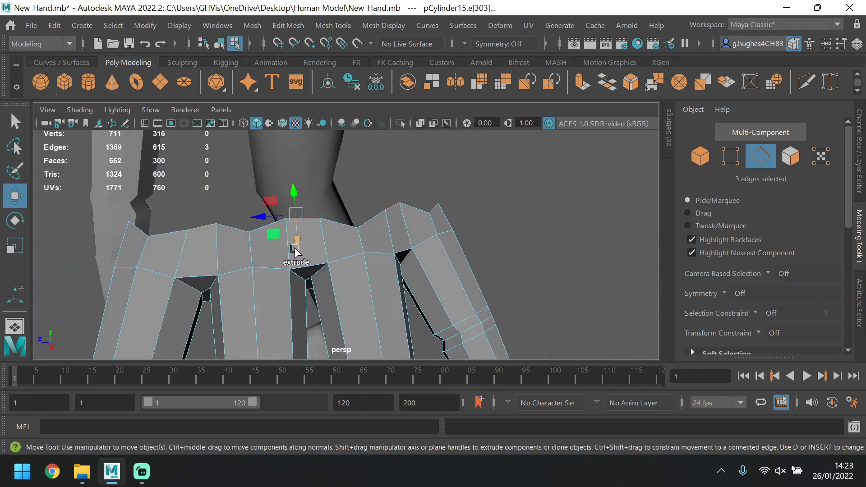
pyautogui.keyDown('shift'); pyautogui.moveTo(293, 241); pyautogui.dragTo(287, 195); pyautogui.keyUp('shift')
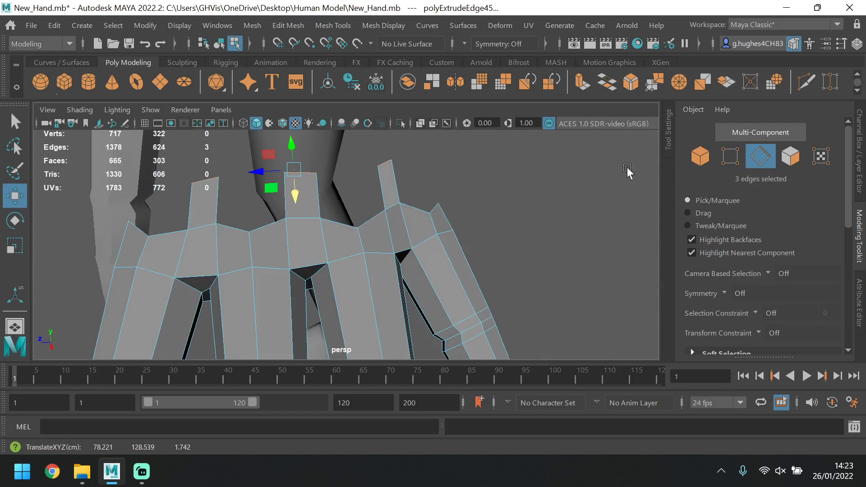
# - Target Weld the facing corner vertices of the three extruded tabs so neighbouring tabs join behind the middle and ring fingers
pyautogui.click(529, 205)
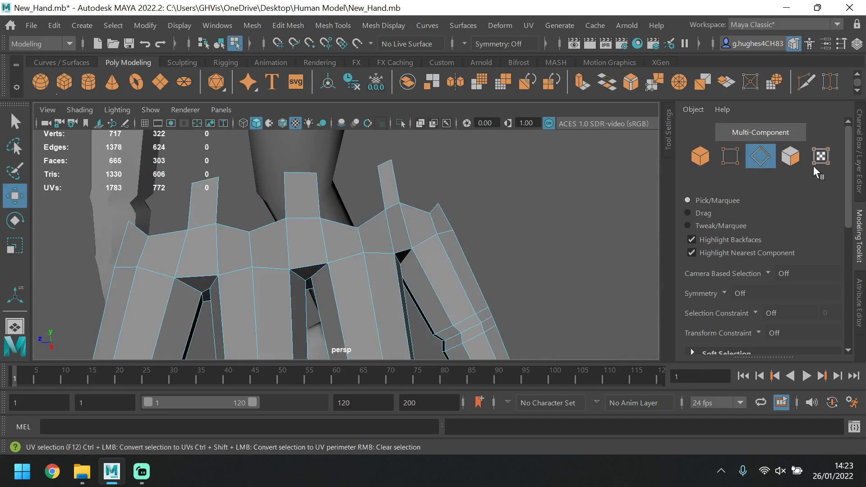
pyautogui.click(734, 158)
pyautogui.scroll(-3, 716, 257)
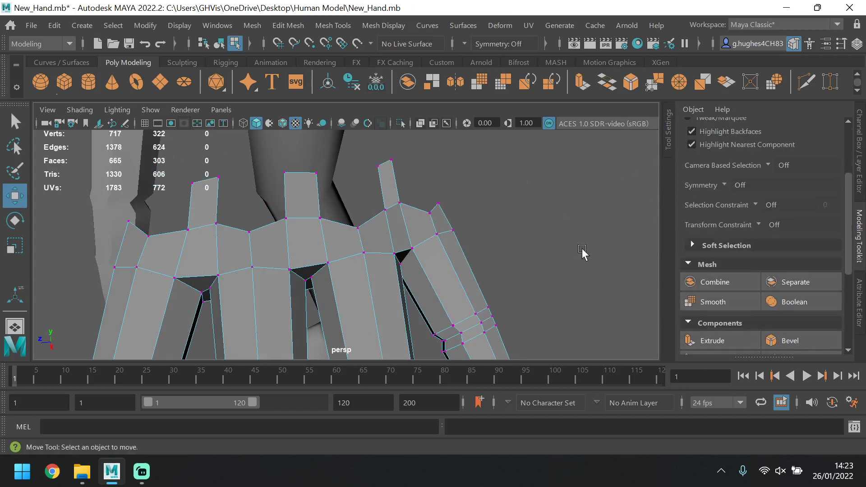
pyautogui.scroll(-3, 758, 291)
pyautogui.click(767, 265)
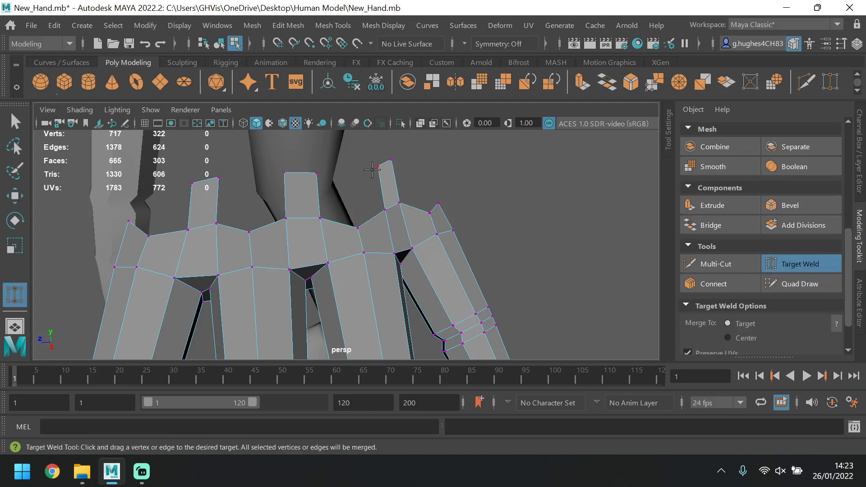
pyautogui.moveTo(324, 173); pyautogui.dragTo(325, 175)
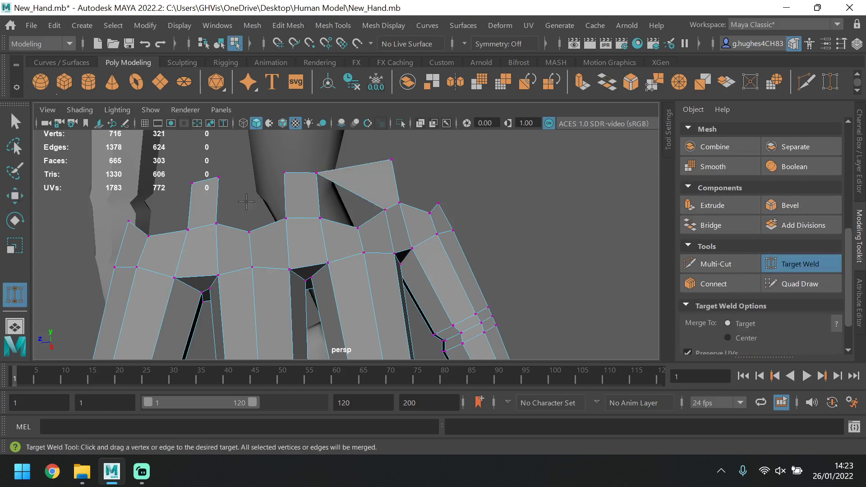
pyautogui.moveTo(228, 184); pyautogui.dragTo(218, 177)
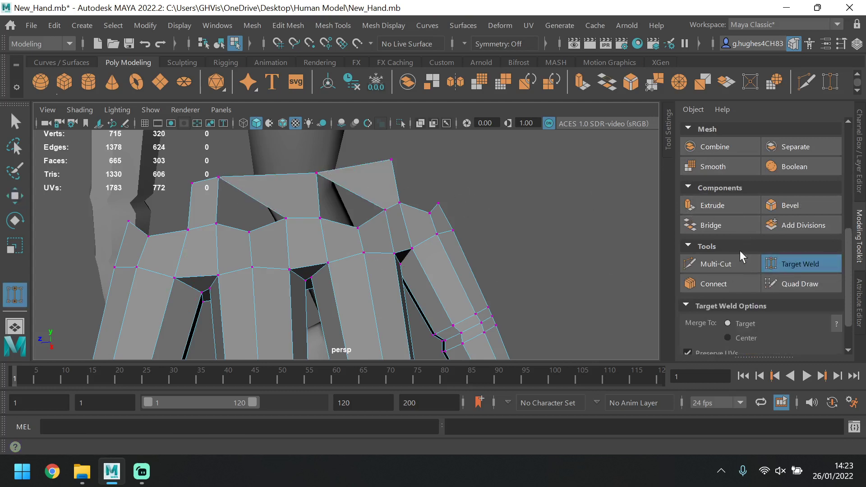
pyautogui.click(784, 267)
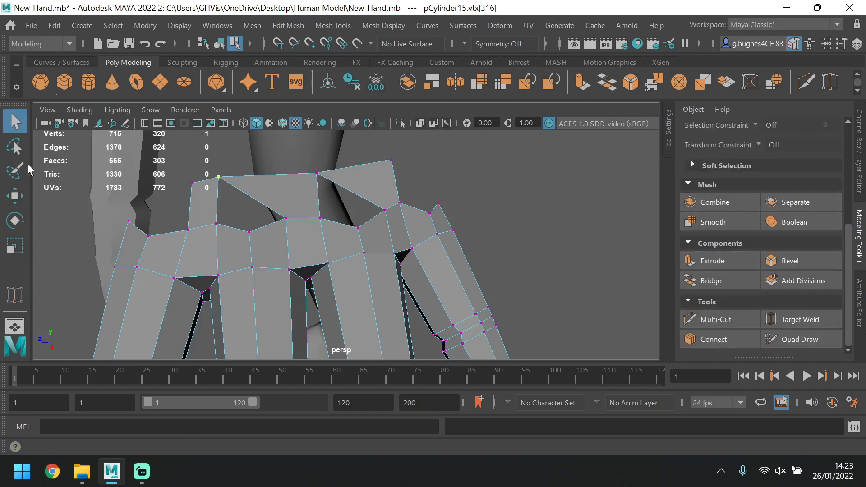
# - Centre the welded vertex behind the middle finger and return to vertex editing on the hand mesh
pyautogui.click(15, 196)
pyautogui.moveTo(186, 184); pyautogui.dragTo(245, 200)
pyautogui.click(317, 184)
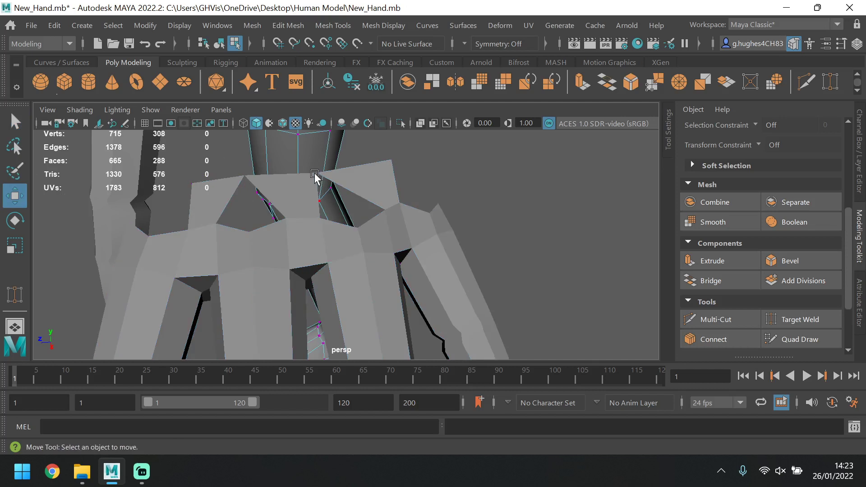
pyautogui.click(303, 191)
pyautogui.scroll(5, 736, 207)
pyautogui.click(700, 156)
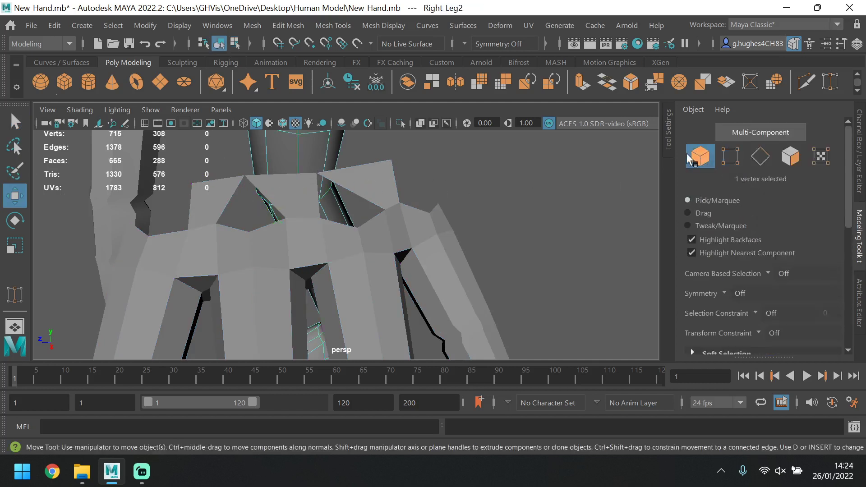
pyautogui.click(388, 242)
pyautogui.click(729, 156)
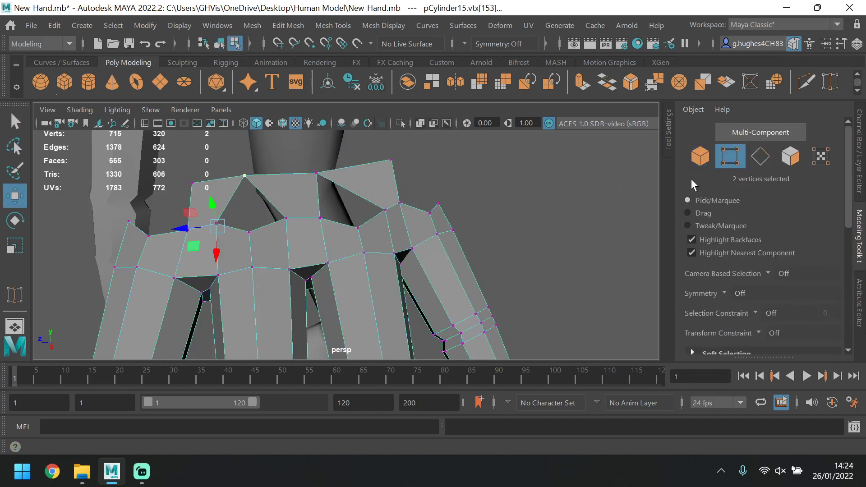
# - Move the other welded vertex across to the centre of the ring finger and raise it
pyautogui.click(317, 174)
pyautogui.moveTo(300, 177); pyautogui.dragTo(444, 196)
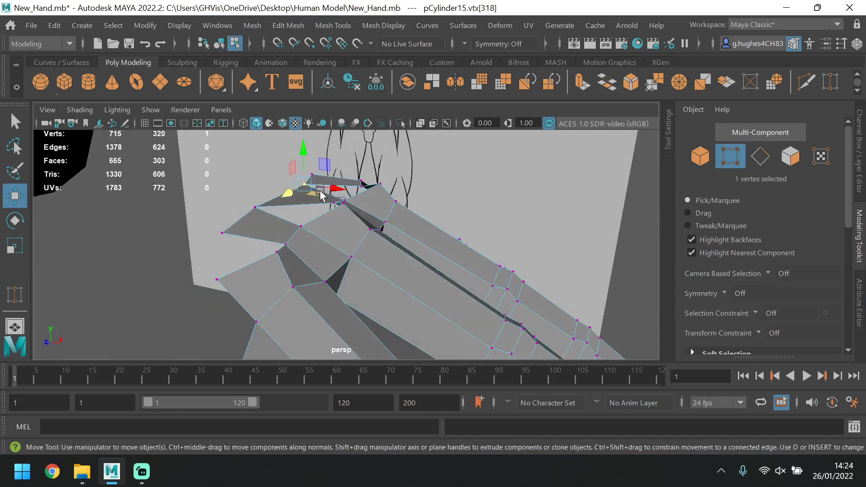
pyautogui.moveTo(334, 191); pyautogui.dragTo(356, 191)
pyautogui.moveTo(327, 165); pyautogui.dragTo(338, 147)
# - Pull the welded vertex behind the middle finger and the little-finger-side corner of the extruded strip back toward the fingers
pyautogui.click(257, 208)
pyautogui.keyDown('alt'); pyautogui.moveTo(272, 212); pyautogui.dragTo(421, 247); pyautogui.keyUp('alt')
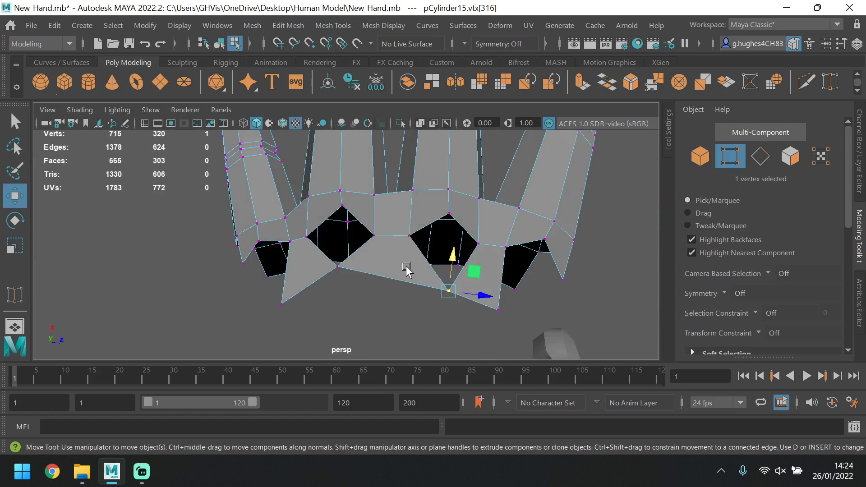
pyautogui.moveTo(469, 292); pyautogui.dragTo(457, 278)
pyautogui.click(451, 250)
pyautogui.hotkey('ctrl', 'z')
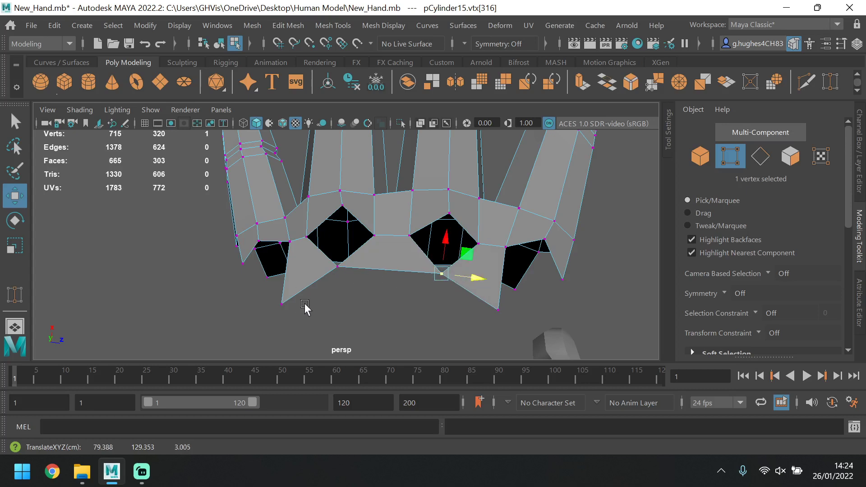
pyautogui.click(288, 306)
pyautogui.moveTo(284, 277); pyautogui.dragTo(284, 252)
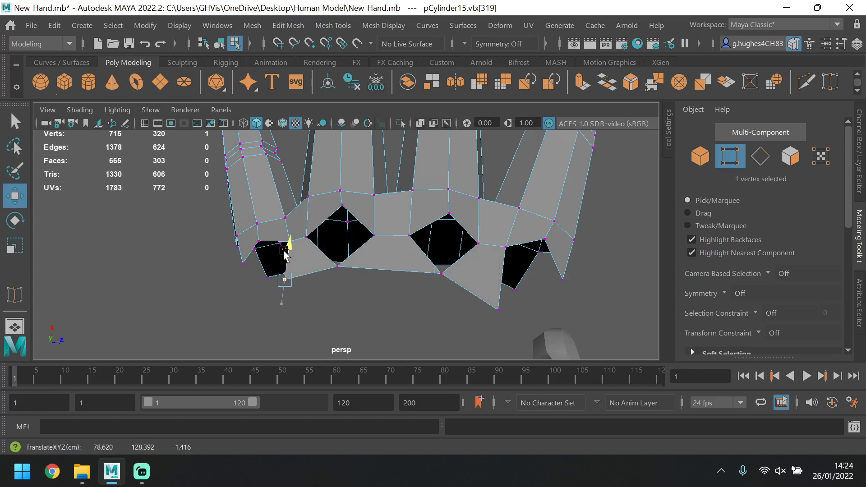
# - Bridge the two open edges across the outer side of the little finger's base, with one division
pyautogui.keyDown('alt'); pyautogui.moveTo(309, 284); pyautogui.dragTo(392, 208); pyautogui.keyUp('alt')
pyautogui.click(444, 183)
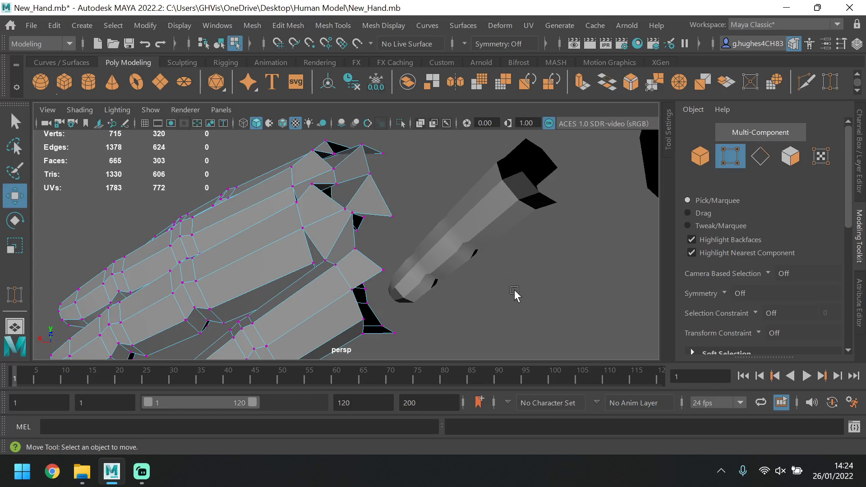
pyautogui.keyDown('alt'); pyautogui.moveTo(514, 293); pyautogui.dragTo(399, 231); pyautogui.keyUp('alt')
pyautogui.click(763, 159)
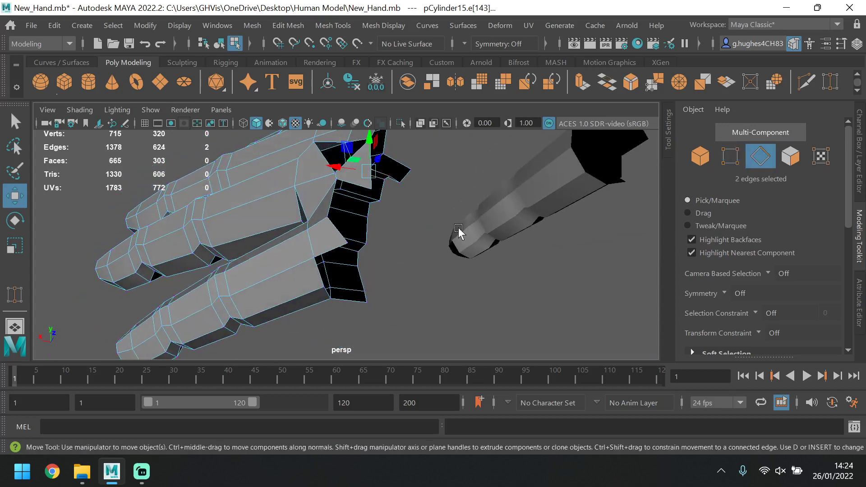
pyautogui.click(324, 277)
pyautogui.click(344, 299)
pyautogui.keyDown('shift'); pyautogui.click(336, 242); pyautogui.keyUp('shift')
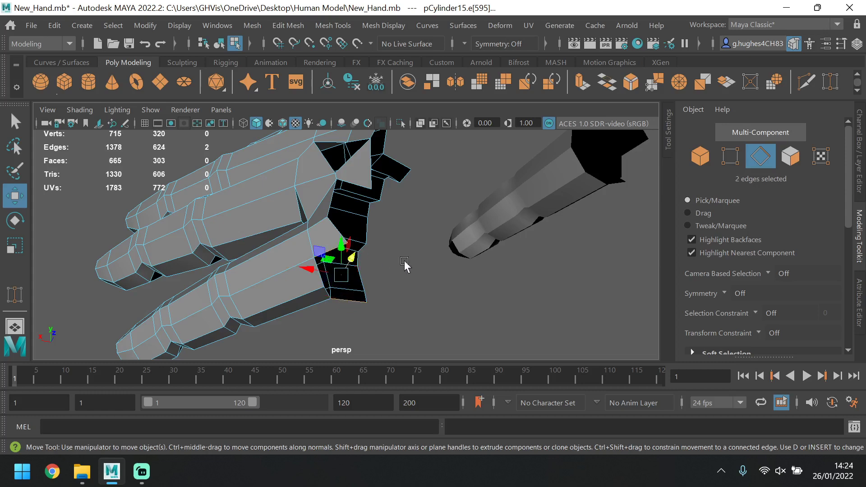
pyautogui.scroll(3, 397, 265)
pyautogui.keyDown('alt'); pyautogui.moveTo(378, 277); pyautogui.dragTo(343, 265); pyautogui.keyUp('alt')
pyautogui.click(271, 194)
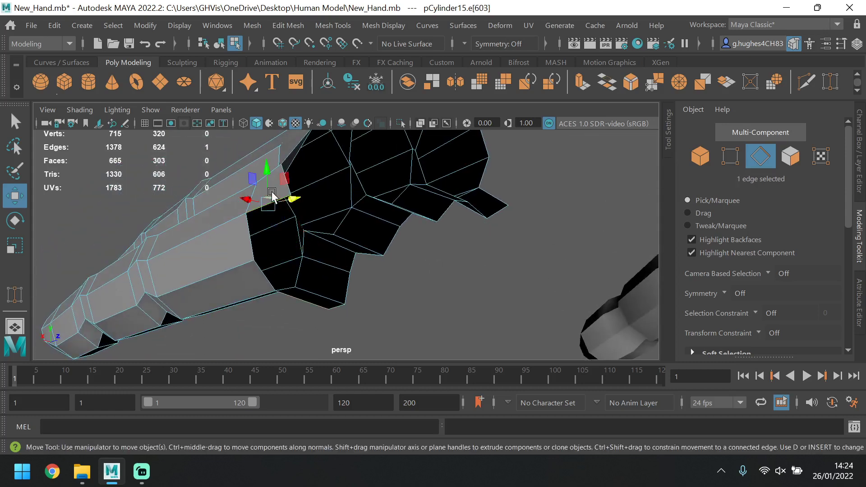
pyautogui.keyDown('shift'); pyautogui.click(314, 301); pyautogui.keyUp('shift')
pyautogui.scroll(-5, 750, 289)
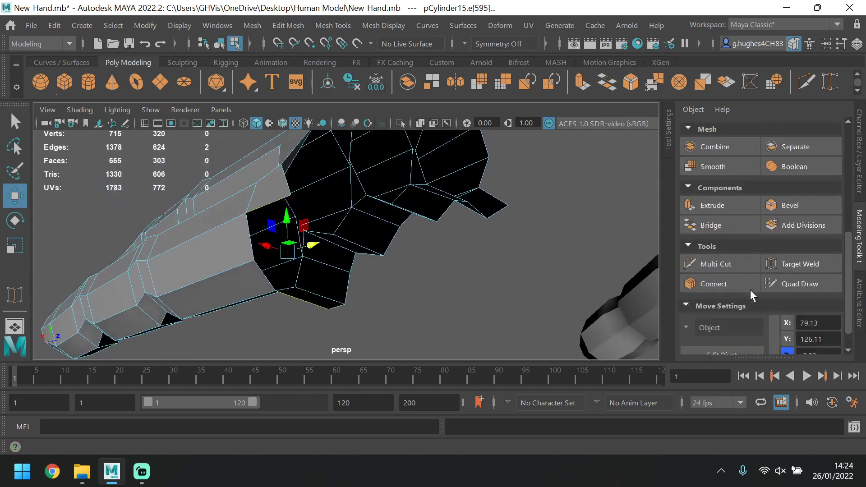
pyautogui.click(742, 224)
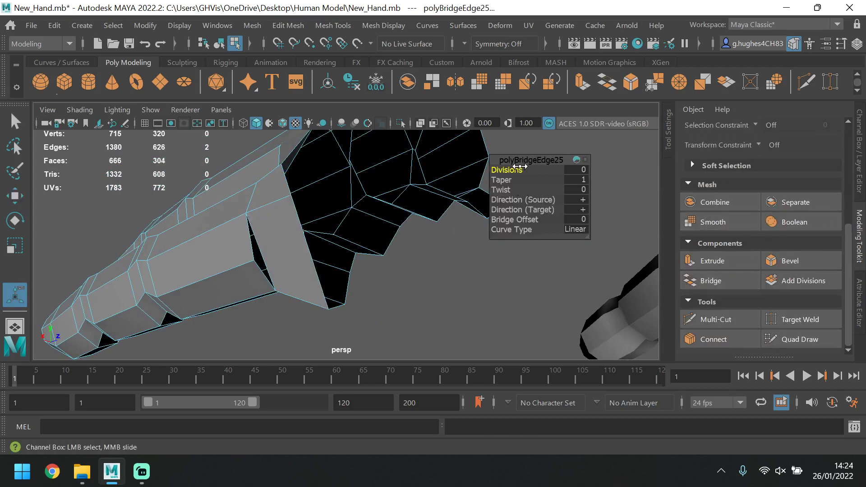
# - Move the middle edge of the bridged face outward to round the little finger's side and switch to vertex editing
pyautogui.click(300, 253)
pyautogui.keyDown('alt'); pyautogui.moveTo(300, 252); pyautogui.dragTo(381, 291); pyautogui.keyUp('alt')
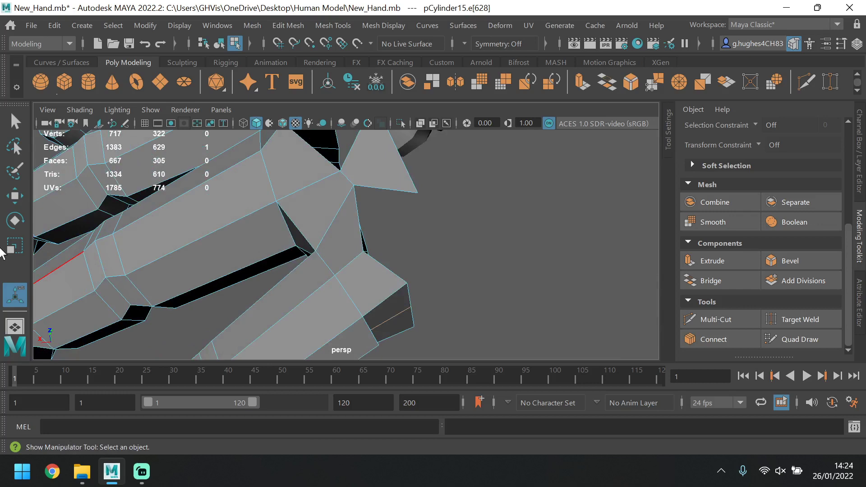
pyautogui.click(9, 201)
pyautogui.keyDown('alt'); pyautogui.moveTo(448, 295); pyautogui.dragTo(402, 187); pyautogui.keyUp('alt')
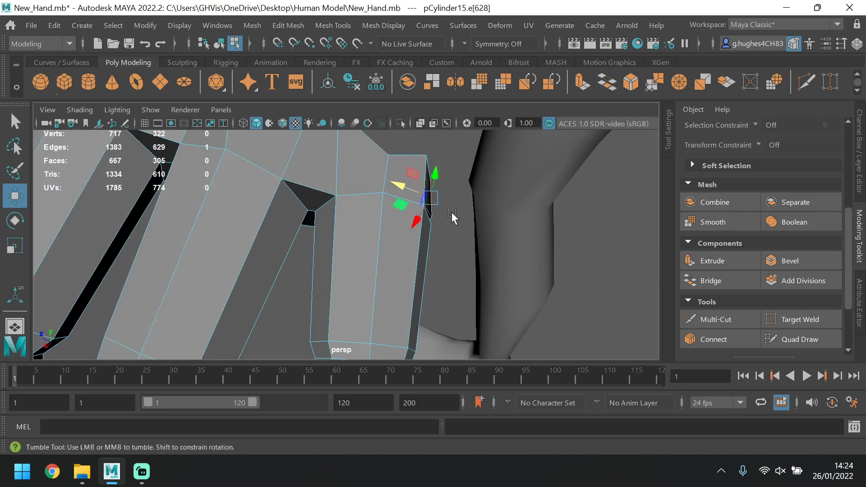
pyautogui.keyDown('alt'); pyautogui.moveTo(454, 217); pyautogui.dragTo(445, 193); pyautogui.keyUp('alt')
pyautogui.scroll(5, 756, 264)
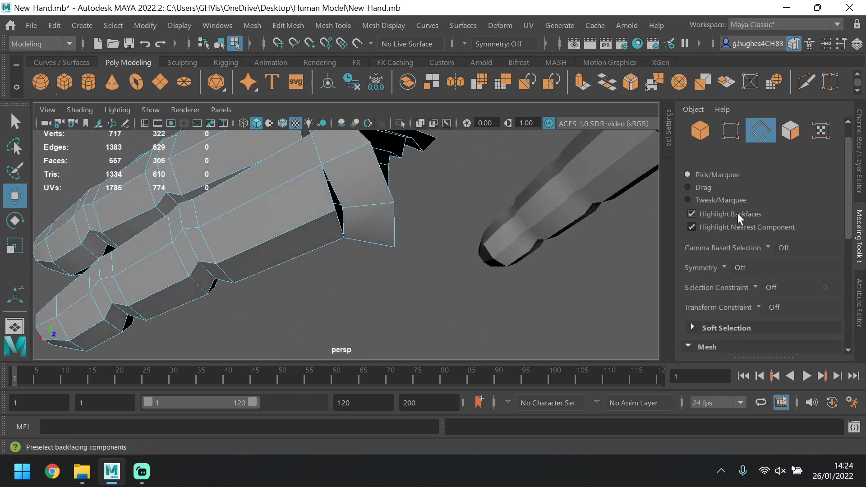
pyautogui.click(721, 126)
pyautogui.scroll(-5, 750, 202)
pyautogui.click(797, 320)
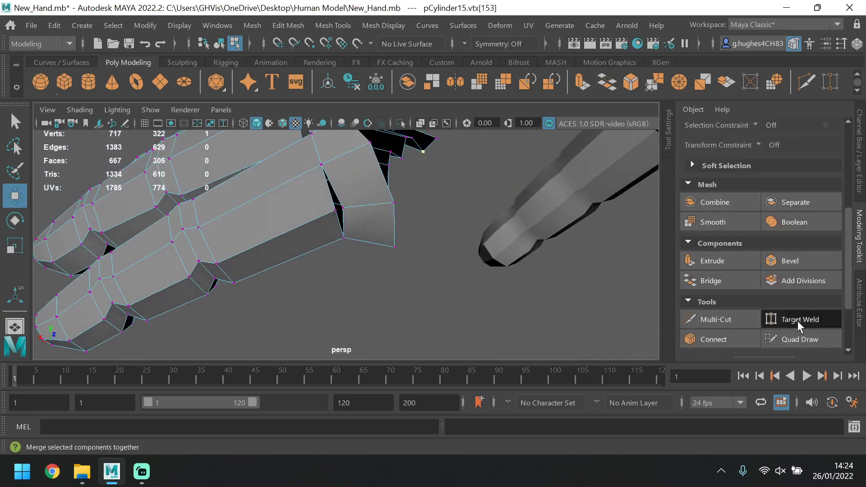
pyautogui.moveTo(334, 208); pyautogui.dragTo(373, 214)
pyautogui.hotkey('ctrl', 'z')
pyautogui.click(800, 313)
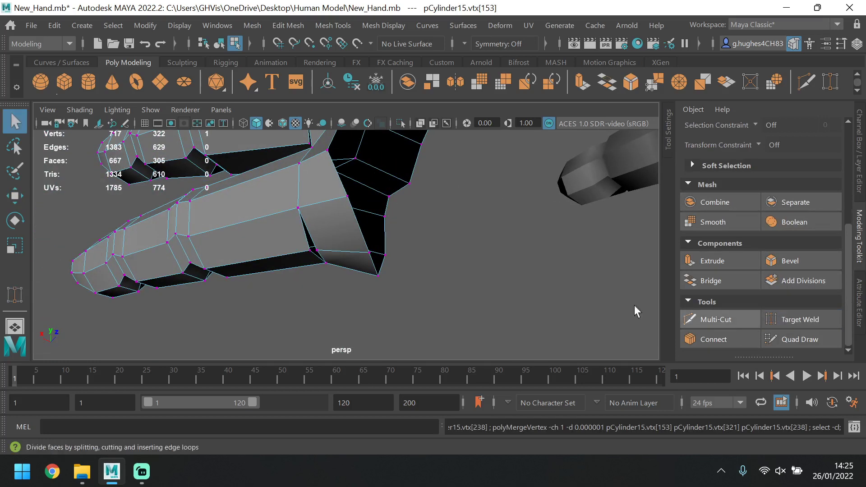
# - Clear the selection and Target Weld the bridge's inner middle vertex to the adjacent corner of the little finger's base
pyautogui.click(634, 309)
pyautogui.click(793, 320)
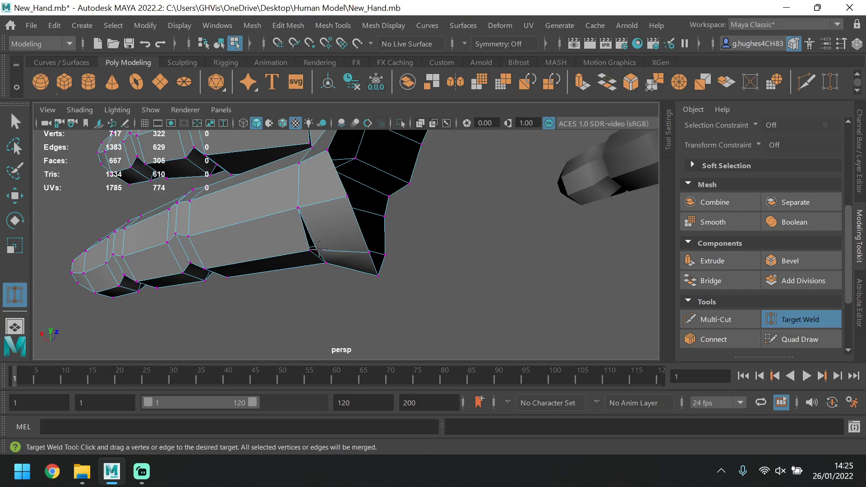
pyautogui.click(790, 315)
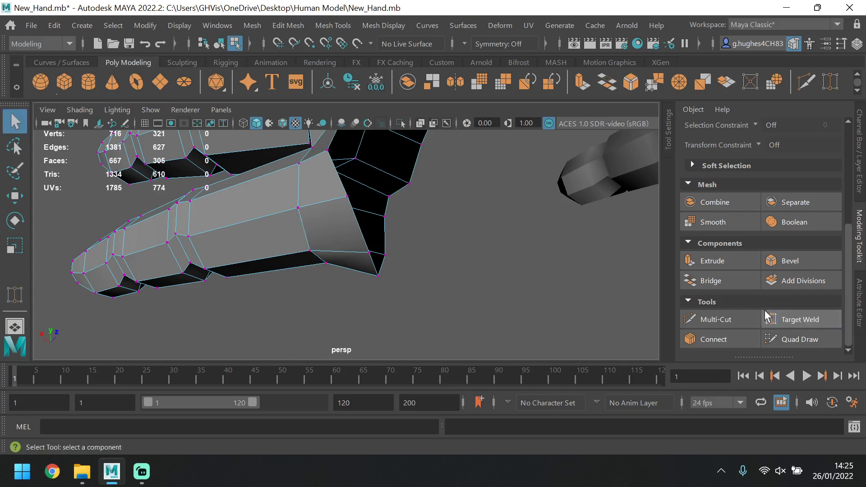
# - Reposition the free middle vertex on the bridged side of the little finger's base
pyautogui.keyDown('alt'); pyautogui.moveTo(532, 235); pyautogui.dragTo(362, 264); pyautogui.keyUp('alt')
pyautogui.click(280, 298)
pyautogui.click(13, 197)
pyautogui.click(858, 237)
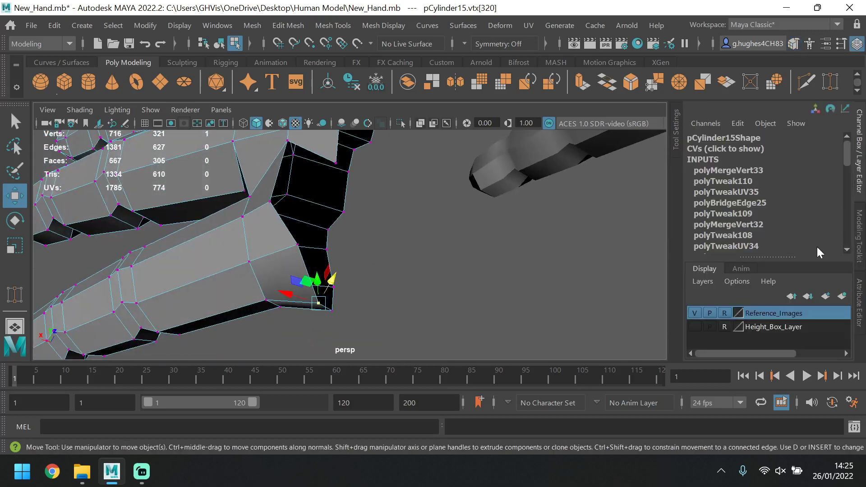
pyautogui.click(862, 230)
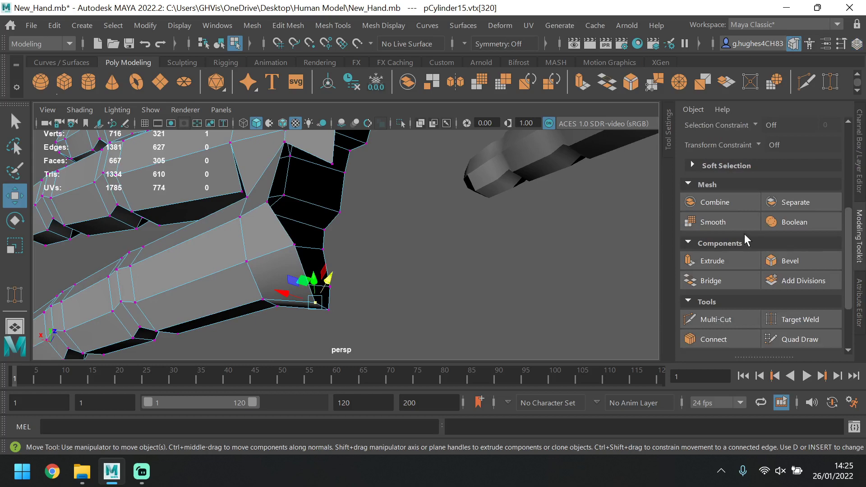
# - Select the open edge beside the little finger's base and set the Move tool's axis orientation to World
pyautogui.scroll(5, 745, 230)
pyautogui.click(760, 156)
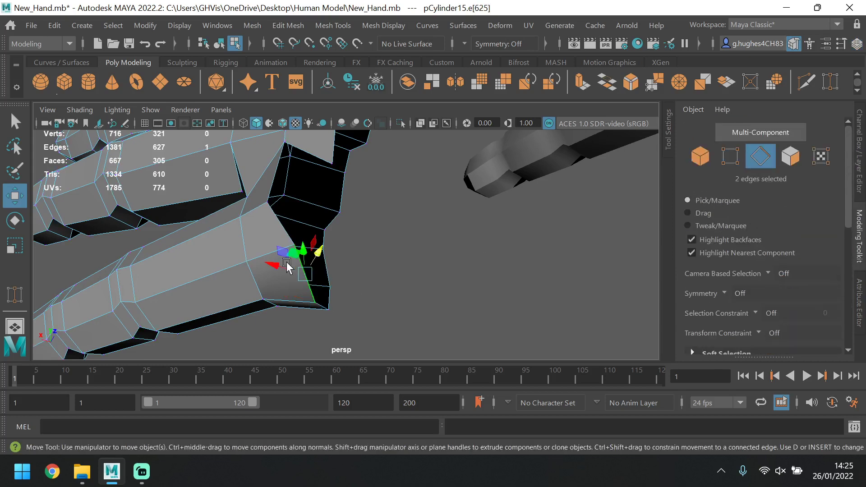
pyautogui.keyDown('alt'); pyautogui.moveTo(324, 260); pyautogui.dragTo(377, 252); pyautogui.keyUp('alt')
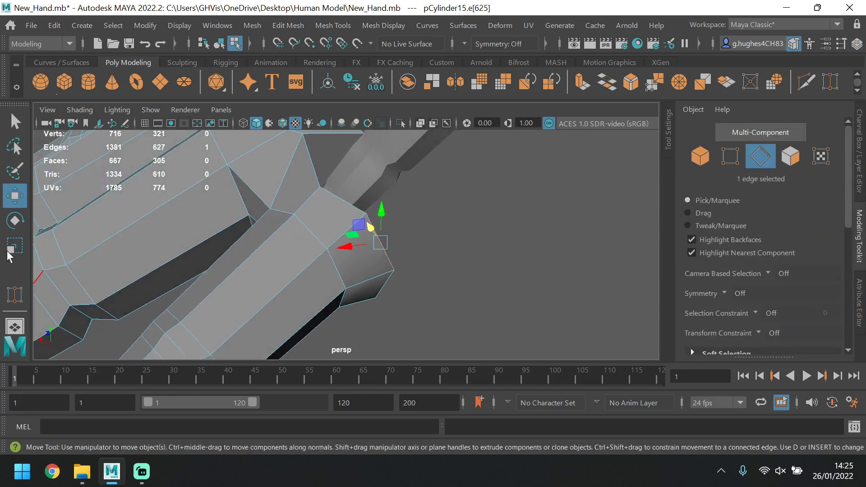
pyautogui.doubleClick(15, 195)
pyautogui.click(569, 160)
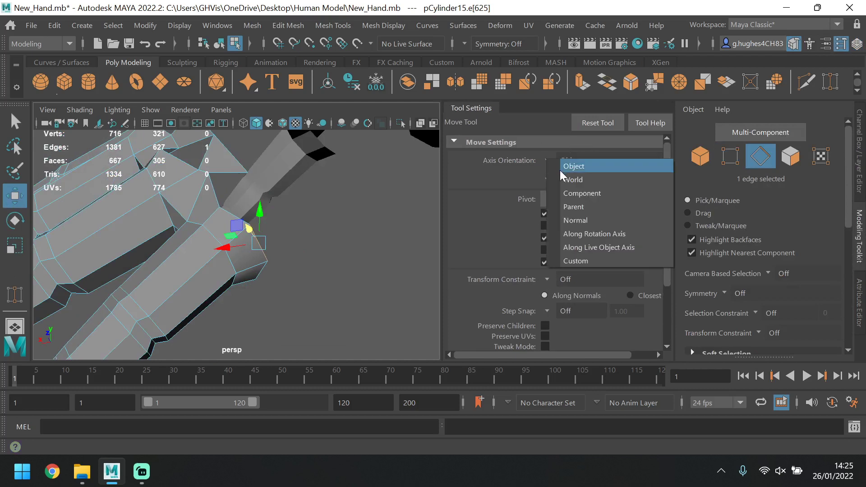
pyautogui.click(570, 177)
pyautogui.keyDown('shift'); pyautogui.moveTo(224, 247); pyautogui.dragTo(353, 208); pyautogui.keyUp('shift')
pyautogui.hotkey('ctrl', 'z')
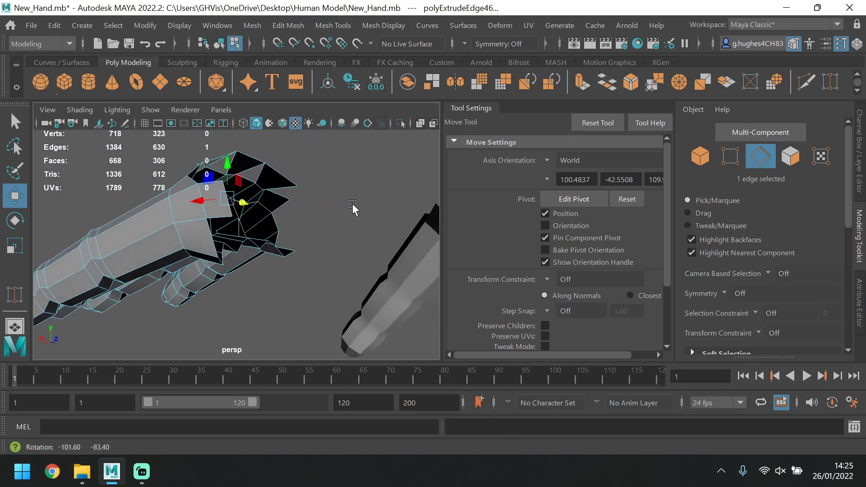
pyautogui.hotkey('ctrl', 'z')
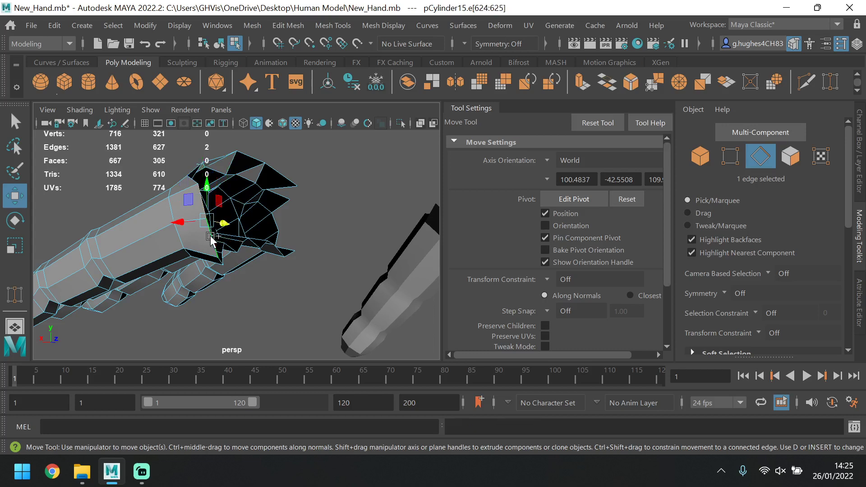
# - Extrude the two open edges at the little finger's outer base toward the wrist and return to vertex editing
pyautogui.keyDown('alt'); pyautogui.moveTo(200, 223); pyautogui.dragTo(260, 254); pyautogui.keyUp('alt')
pyautogui.keyDown('shift'); pyautogui.moveTo(199, 245); pyautogui.dragTo(269, 261); pyautogui.keyUp('shift')
pyautogui.keyDown('alt'); pyautogui.moveTo(267, 228); pyautogui.dragTo(329, 219); pyautogui.keyUp('alt')
pyautogui.click(330, 219)
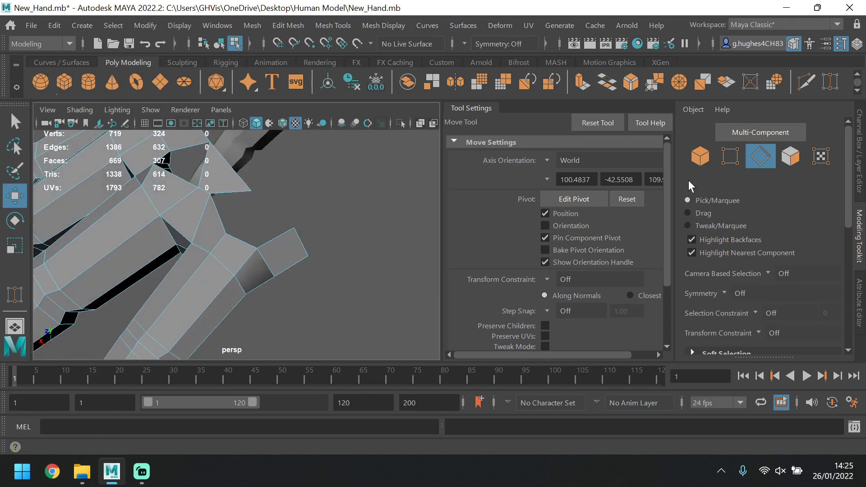
pyautogui.click(717, 157)
pyautogui.click(288, 234)
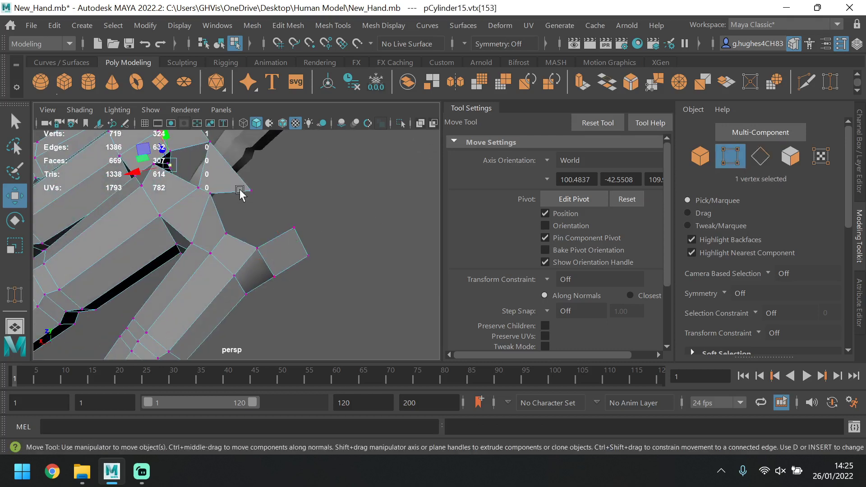
pyautogui.scroll(-5, 717, 280)
pyautogui.click(793, 318)
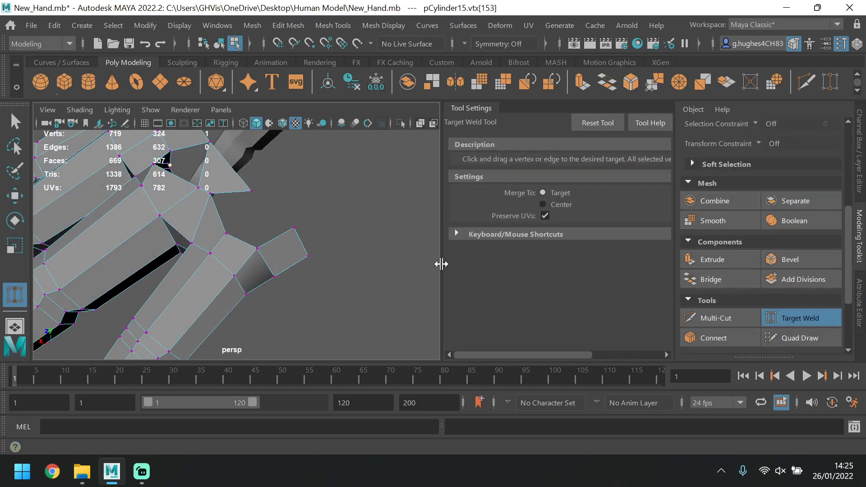
pyautogui.moveTo(255, 190); pyautogui.dragTo(254, 191)
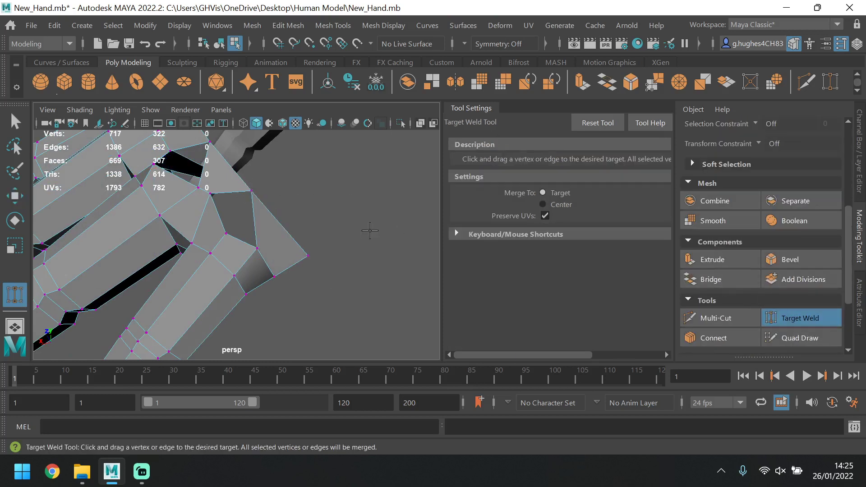
pyautogui.hotkey('ctrl', 'z')
pyautogui.click(794, 319)
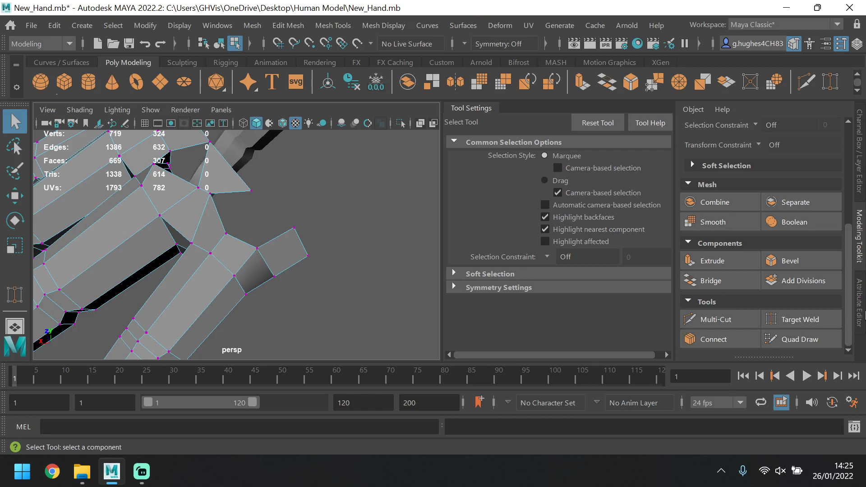
# - Target Weld the extruded strip's inner corner vertex to the little-finger-side corner of the palm strip
pyautogui.click(823, 321)
pyautogui.moveTo(259, 195); pyautogui.dragTo(257, 194)
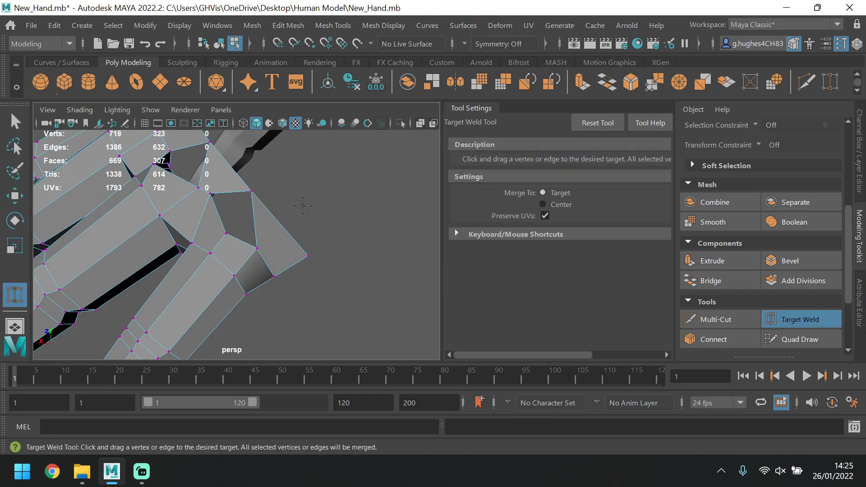
pyautogui.click(793, 317)
# - Collapse the tool settings and examine the joined finger bases from several sides for open gaps
pyautogui.scroll(-6, 265, 239)
pyautogui.keyDown('alt'); pyautogui.moveTo(265, 249); pyautogui.dragTo(345, 274); pyautogui.keyUp('alt')
pyautogui.scroll(5, 268, 236)
pyautogui.keyDown('alt'); pyautogui.moveTo(279, 227); pyautogui.dragTo(139, 288, button='middle'); pyautogui.keyUp('alt')
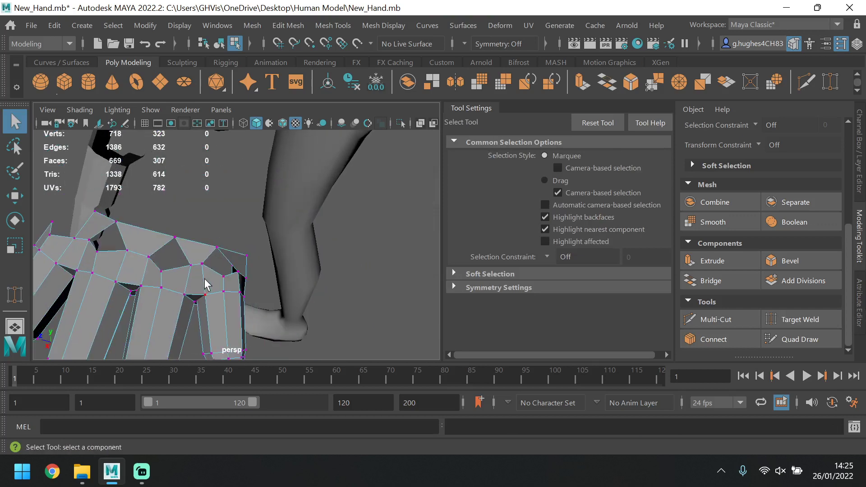
pyautogui.keyDown('alt'); pyautogui.moveTo(154, 284); pyautogui.dragTo(303, 226); pyautogui.keyUp('alt')
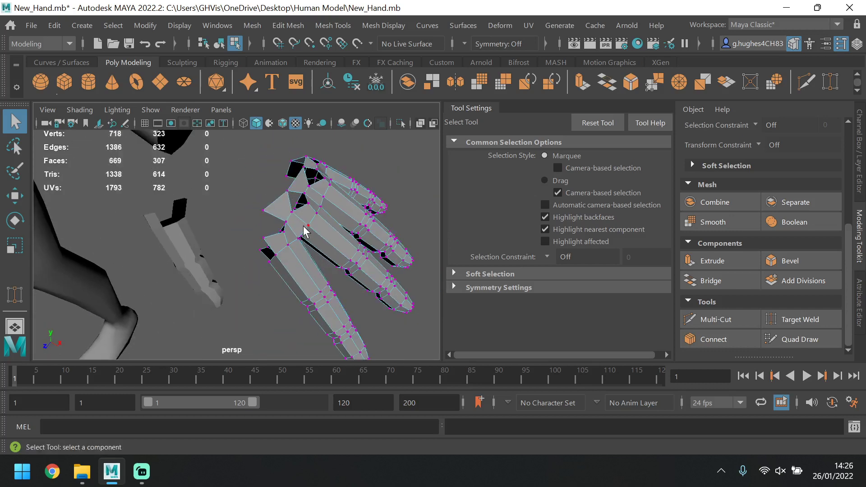
pyautogui.click(474, 108)
pyautogui.scroll(6, 396, 207)
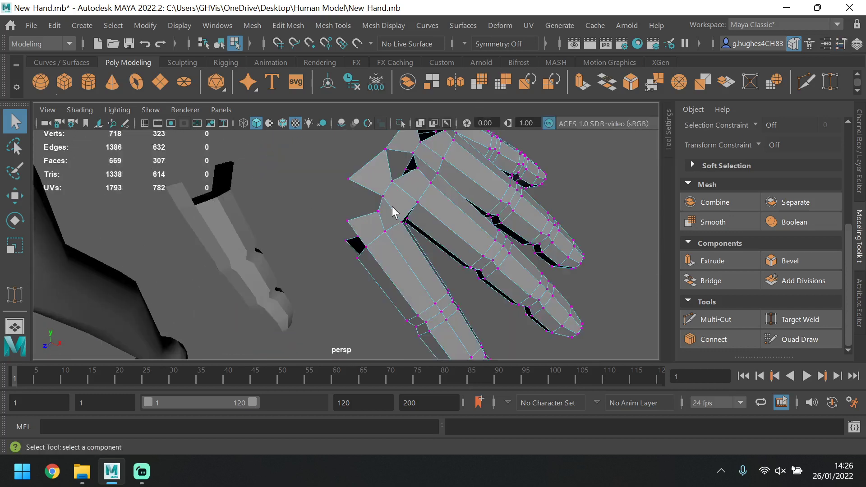
pyautogui.scroll(4, 558, 185)
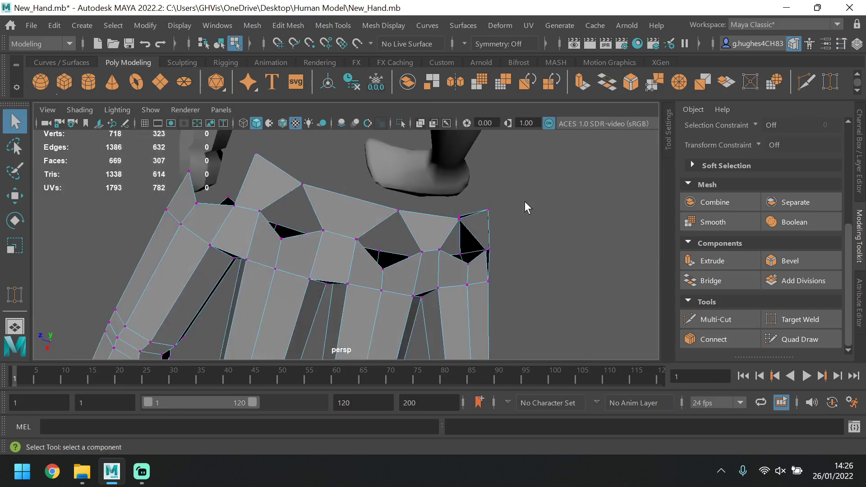
# - Bridge the facing edges of the gaps behind the ring finger and the little finger
pyautogui.scroll(5, 739, 260)
pyautogui.click(761, 156)
pyautogui.click(347, 219)
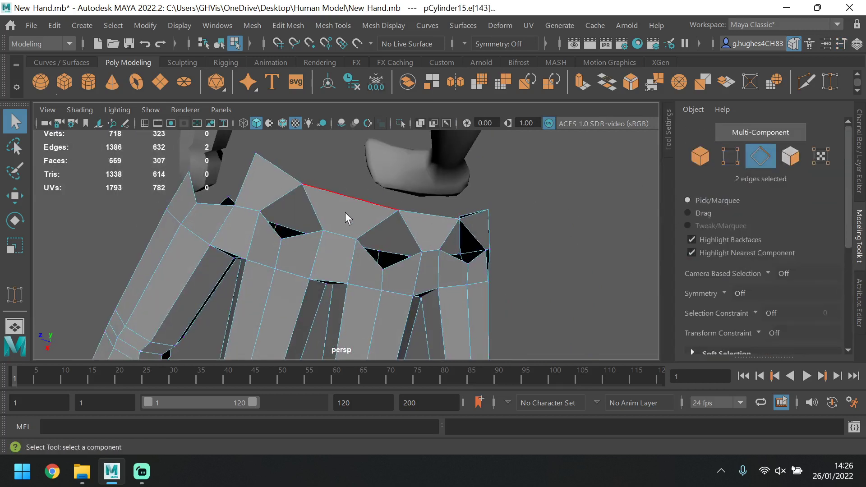
pyautogui.keyDown('shift'); pyautogui.click(402, 262); pyautogui.keyUp('shift')
pyautogui.scroll(-5, 743, 263)
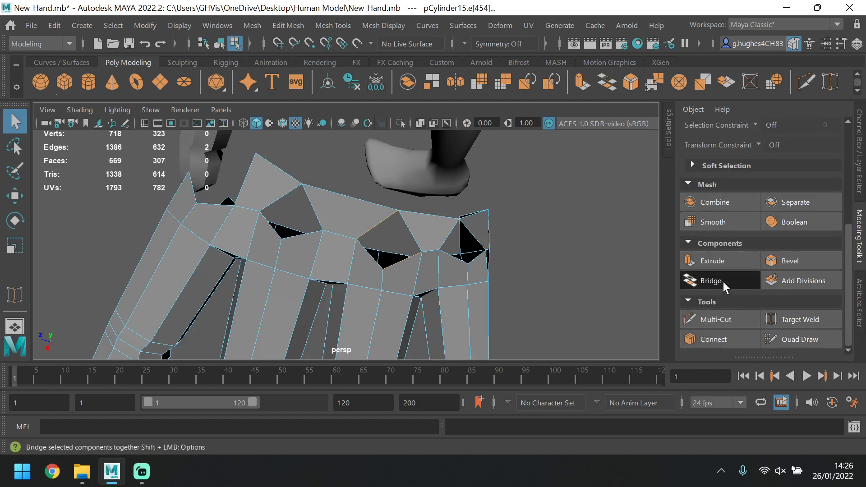
pyautogui.click(696, 281)
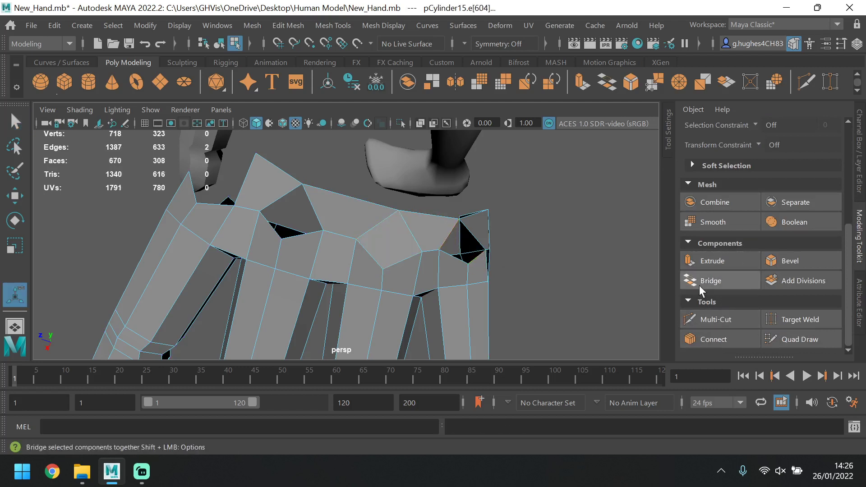
pyautogui.click(712, 281)
# - Bridge the facing edges of the gap behind the middle finger
pyautogui.click(276, 198)
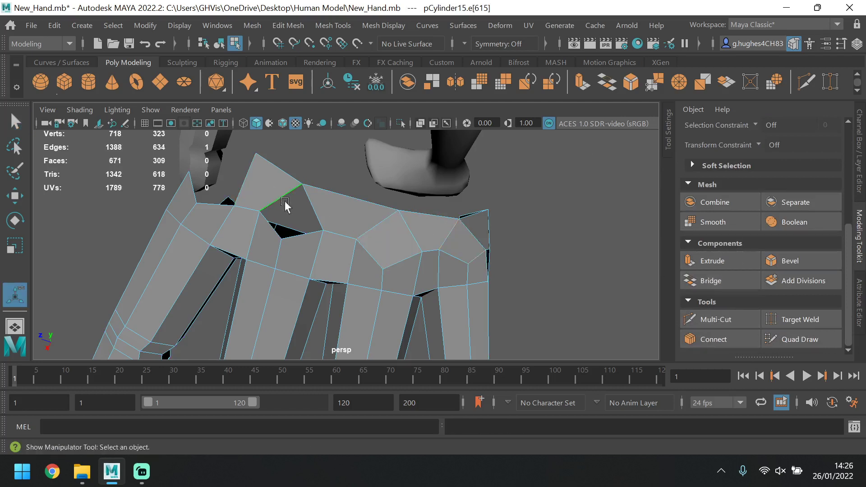
pyautogui.keyDown('shift'); pyautogui.click(307, 232); pyautogui.keyUp('shift')
pyautogui.click(711, 280)
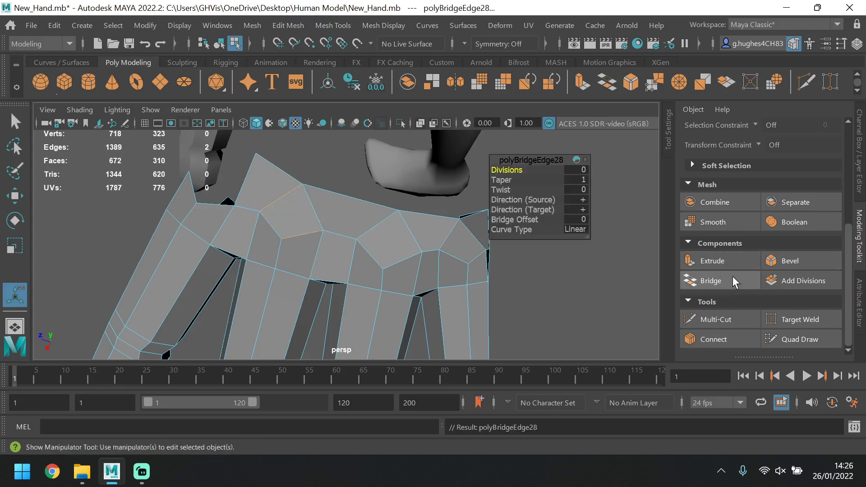
# - Examine the open rim behind the joined finger bases from both sides of the hand
pyautogui.keyDown('alt'); pyautogui.moveTo(325, 252); pyautogui.dragTo(413, 288); pyautogui.keyUp('alt')
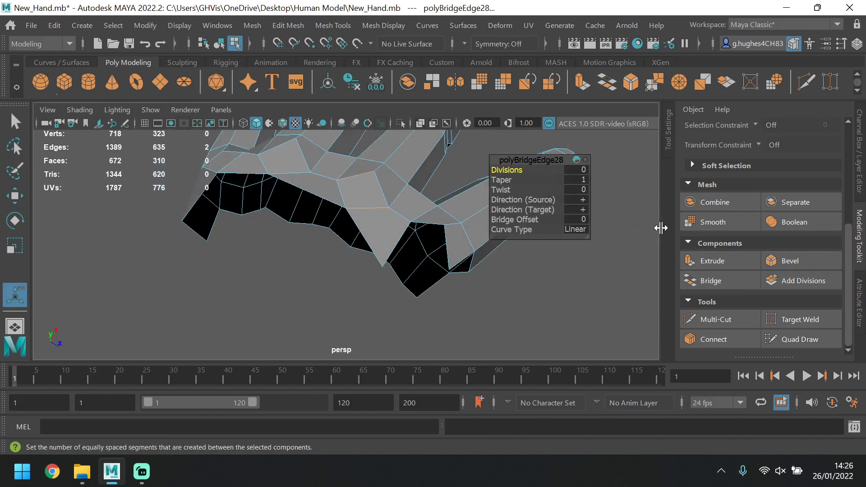
pyautogui.click(624, 224)
pyautogui.keyDown('alt'); pyautogui.moveTo(624, 224); pyautogui.dragTo(338, 189); pyautogui.keyUp('alt')
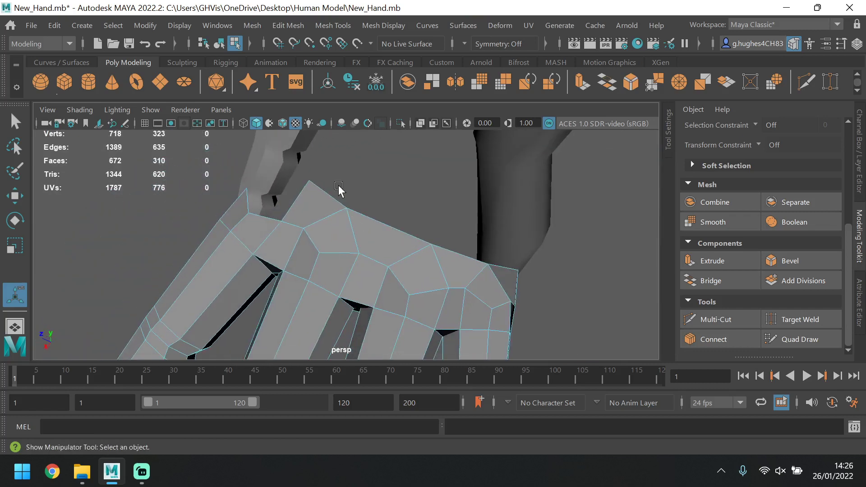
pyautogui.keyDown('shift'); pyautogui.click(499, 261); pyautogui.keyUp('shift')
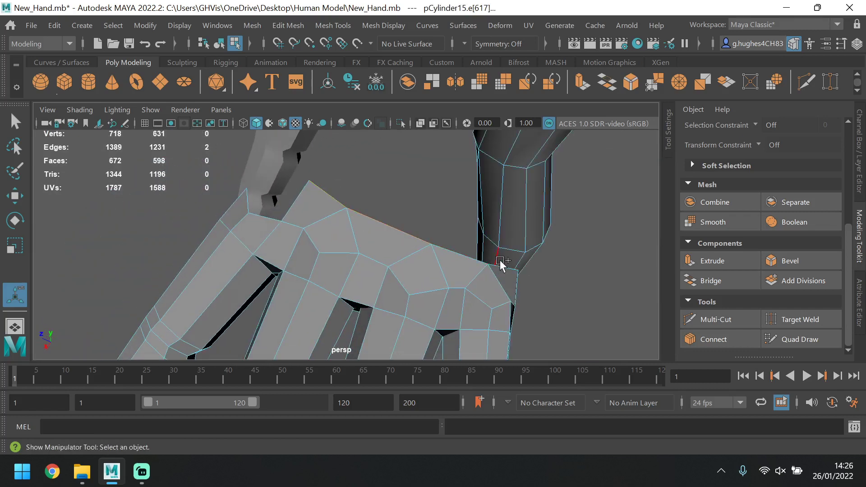
pyautogui.hotkey('ctrl', 'z')
pyautogui.click(551, 273)
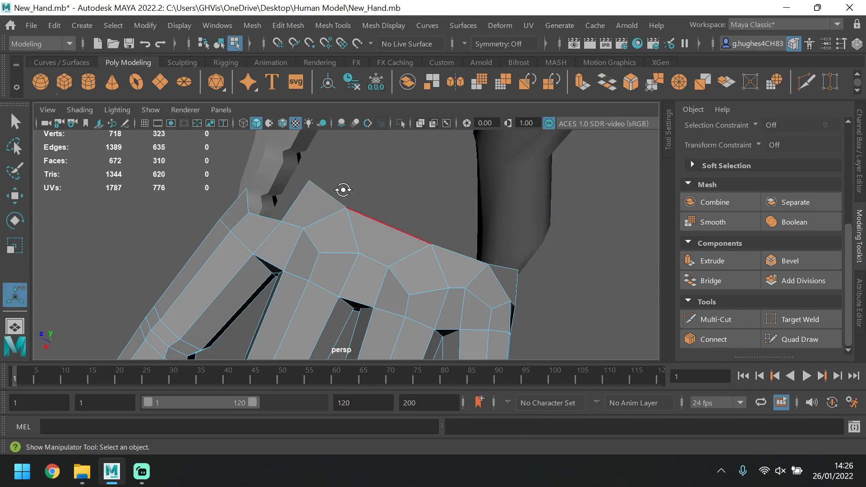
pyautogui.keyDown('alt'); pyautogui.moveTo(344, 190); pyautogui.dragTo(393, 191); pyautogui.keyUp('alt')
pyautogui.keyDown('alt'); pyautogui.moveTo(287, 219); pyautogui.dragTo(221, 249); pyautogui.keyUp('alt')
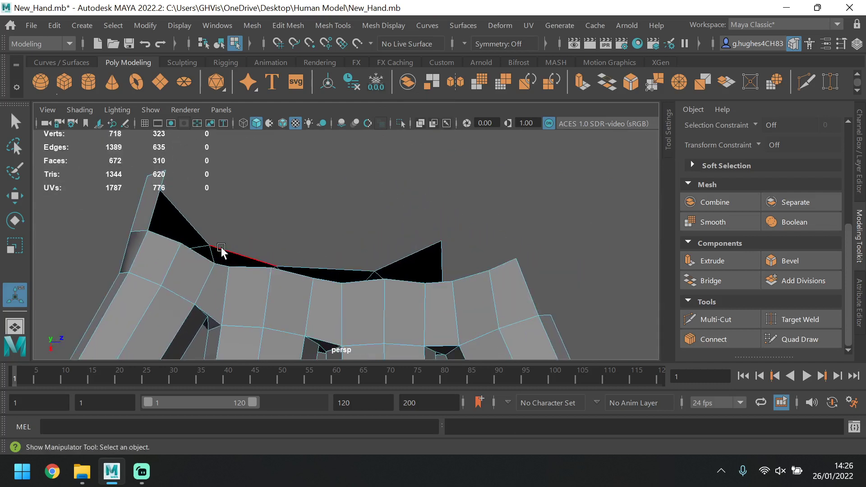
pyautogui.click(169, 235)
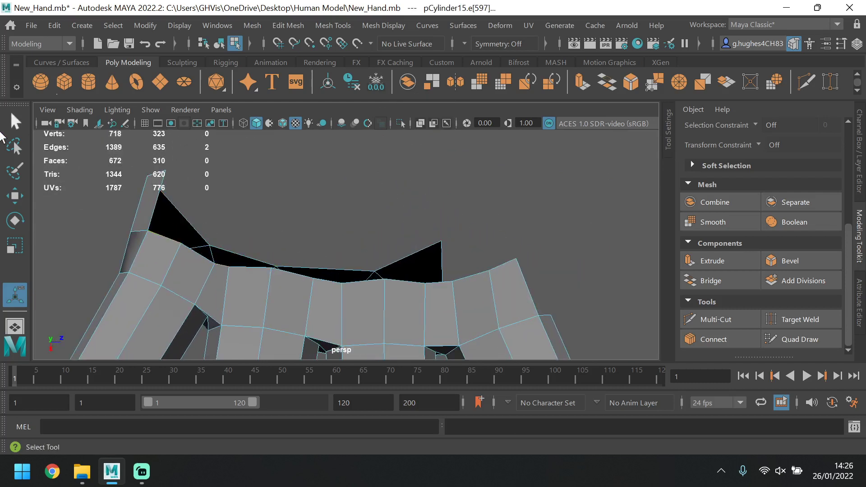
pyautogui.click(13, 199)
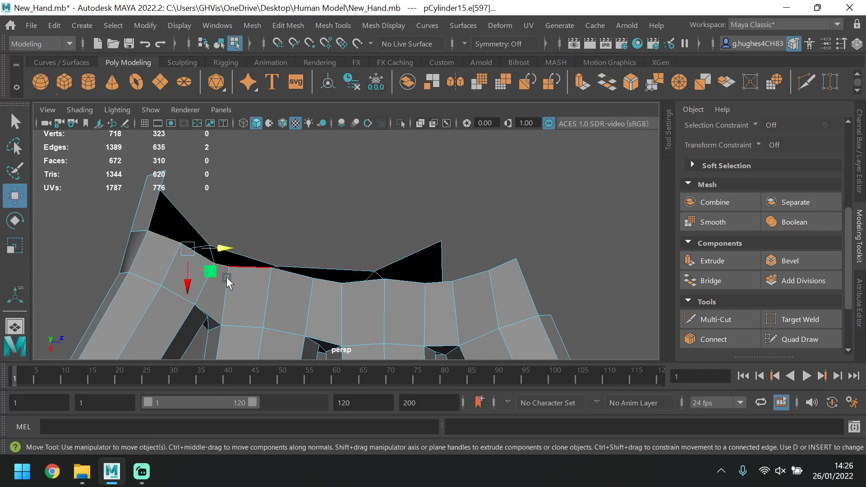
pyautogui.keyDown('shift'); pyautogui.click(262, 266); pyautogui.keyUp('shift')
pyautogui.keyDown('shift'); pyautogui.click(325, 282); pyautogui.keyUp('shift')
pyautogui.keyDown('shift'); pyautogui.click(352, 284); pyautogui.keyUp('shift')
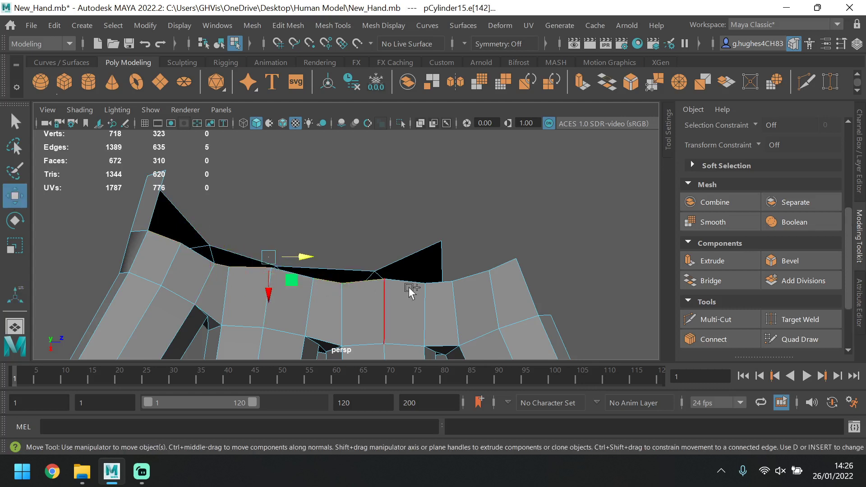
pyautogui.keyDown('shift'); pyautogui.click(436, 284); pyautogui.keyUp('shift')
pyautogui.keyDown('shift'); pyautogui.click(461, 281); pyautogui.keyUp('shift')
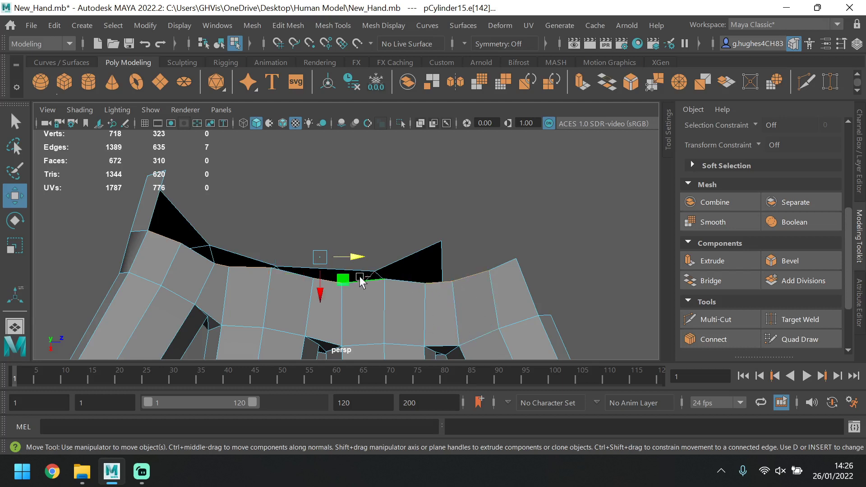
pyautogui.keyDown('shift'); pyautogui.moveTo(317, 292); pyautogui.dragTo(327, 242); pyautogui.keyUp('shift')
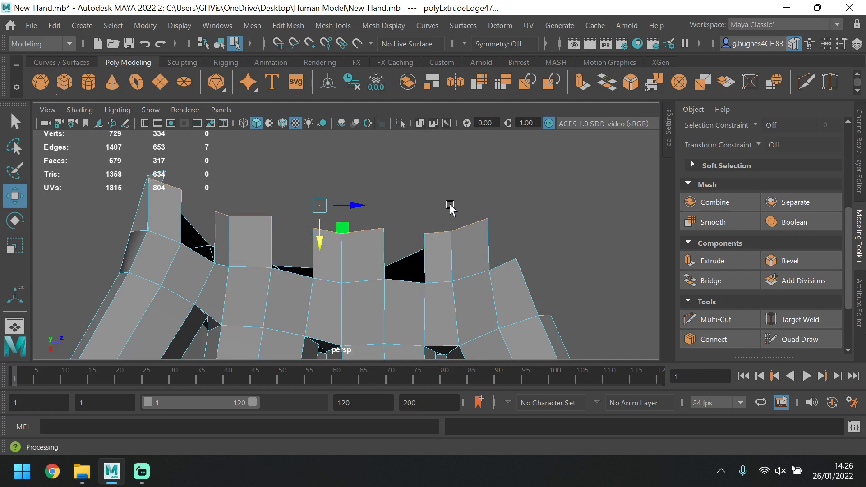
pyautogui.moveTo(353, 206); pyautogui.dragTo(368, 203)
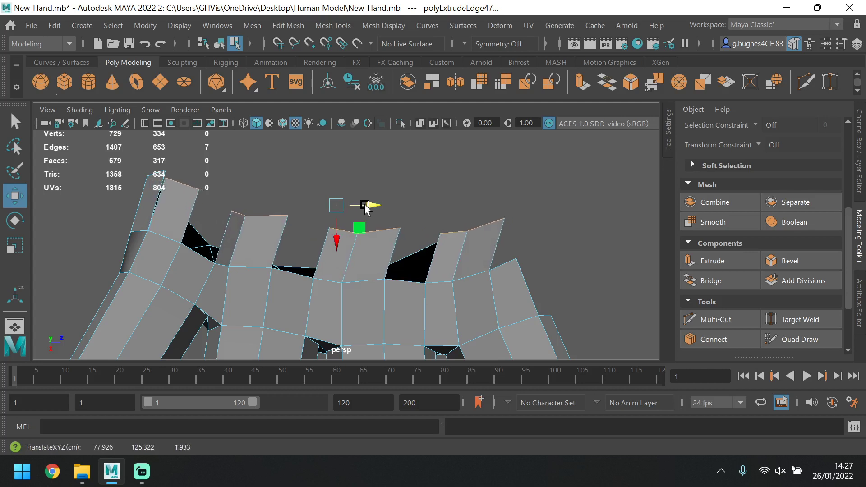
pyautogui.click(368, 182)
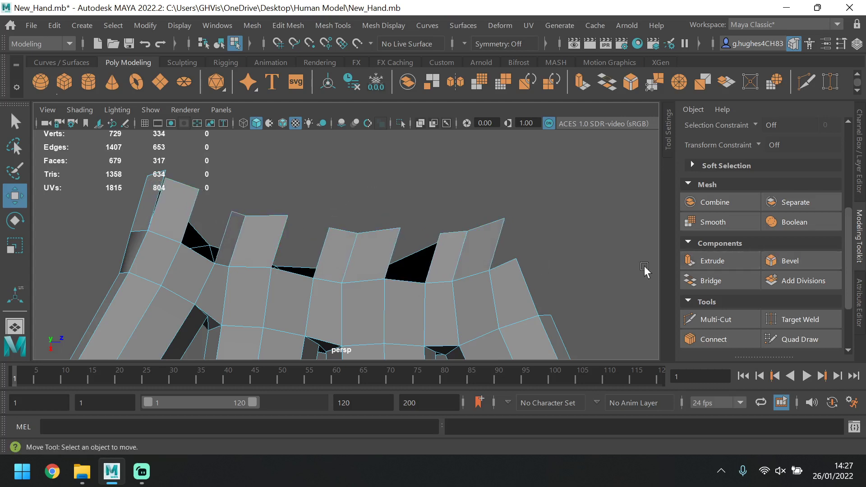
pyautogui.doubleClick(270, 213)
pyautogui.hotkey('ctrl', 'z')
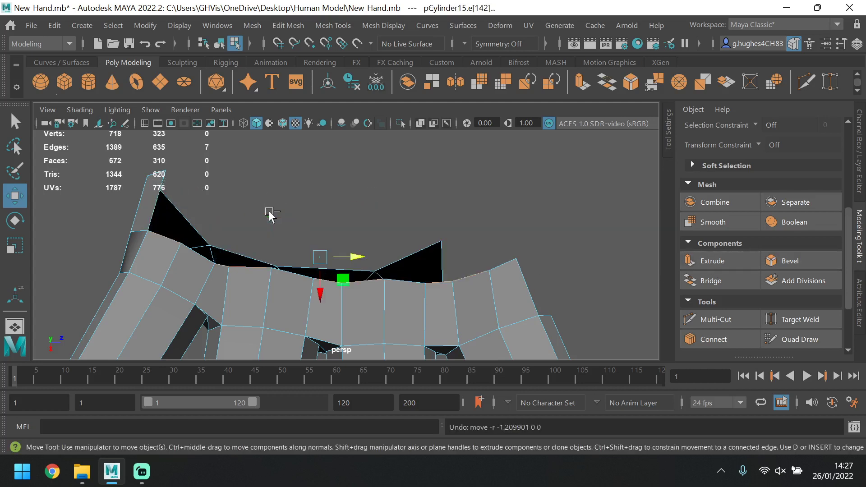
# - Extrude the three pairs of rim edges behind the finger gaps toward the wrist and shift the resulting flaps sideways
pyautogui.click(202, 251)
pyautogui.keyDown('shift'); pyautogui.click(222, 265); pyautogui.keyUp('shift')
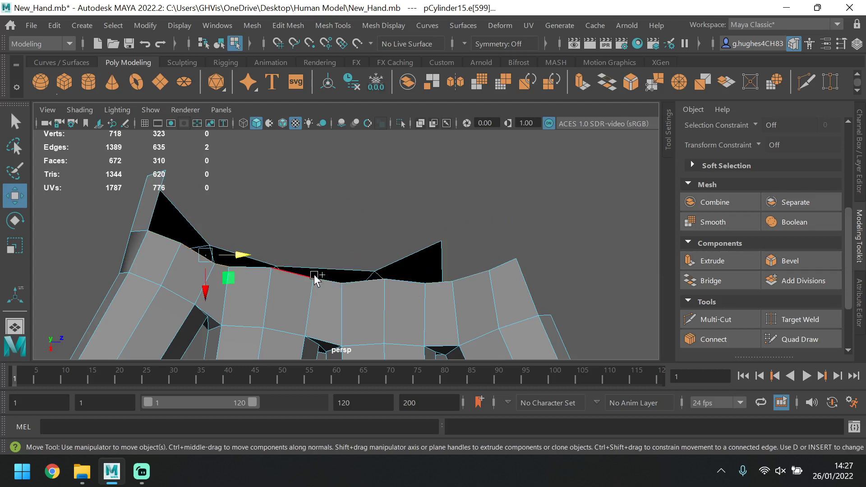
pyautogui.keyDown('shift'); pyautogui.click(315, 276); pyautogui.keyUp('shift')
pyautogui.keyDown('shift'); pyautogui.click(361, 279); pyautogui.keyUp('shift')
pyautogui.keyDown('shift'); pyautogui.click(405, 280); pyautogui.keyUp('shift')
pyautogui.keyDown('shift'); pyautogui.click(438, 282); pyautogui.keyUp('shift')
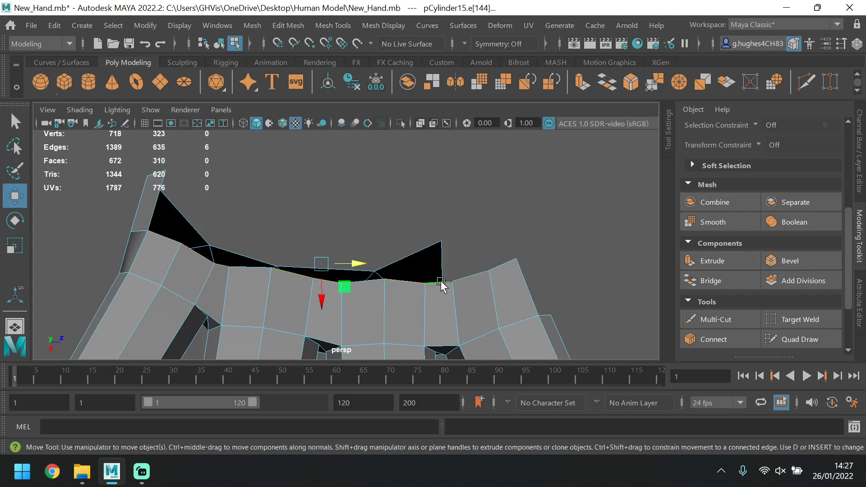
pyautogui.keyDown('shift'); pyautogui.moveTo(326, 292); pyautogui.dragTo(360, 232); pyautogui.keyUp('shift')
pyautogui.moveTo(343, 201); pyautogui.dragTo(364, 199)
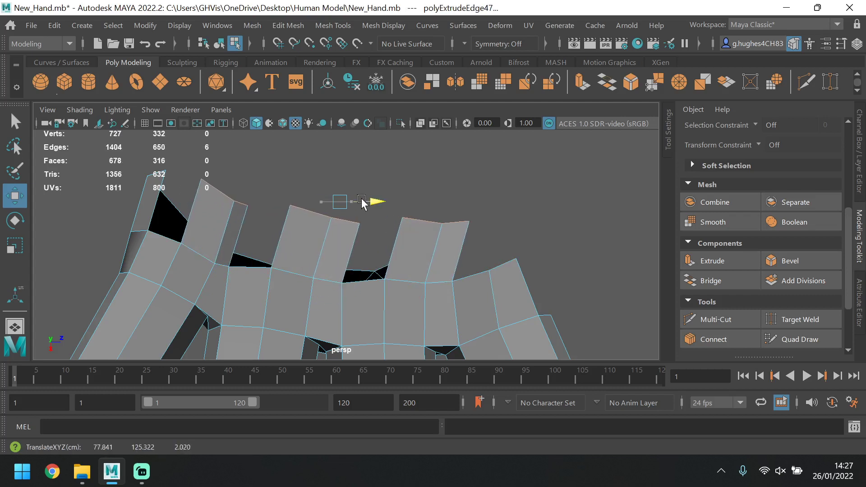
pyautogui.press('w')
pyautogui.click(628, 287)
# - Pull the outer corner vertices of the three extruded flaps and the side strip's corner vertex back toward the fingers
pyautogui.scroll(2, 740, 222)
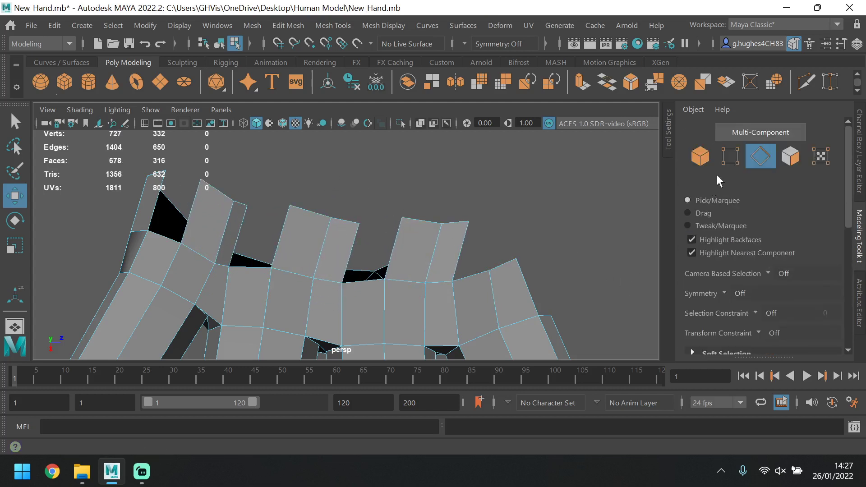
pyautogui.click(730, 156)
pyautogui.click(201, 176)
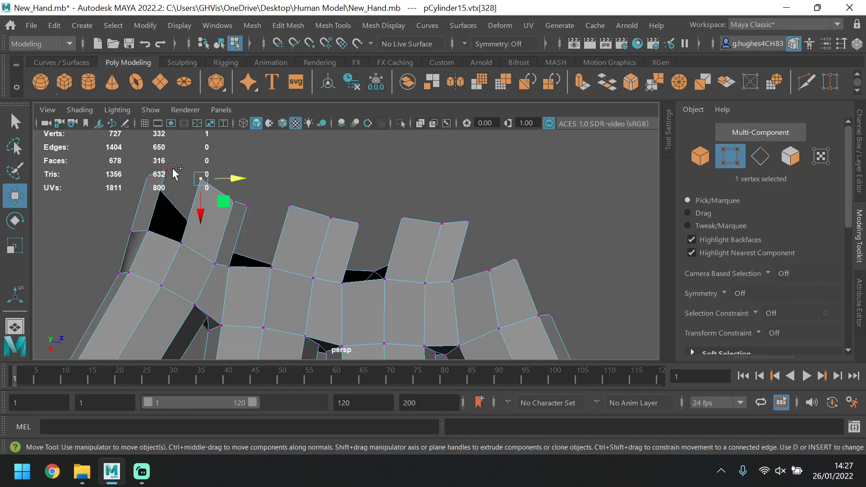
pyautogui.keyDown('shift'); pyautogui.click(172, 169); pyautogui.keyUp('shift')
pyautogui.keyDown('shift'); pyautogui.click(243, 217); pyautogui.keyUp('shift')
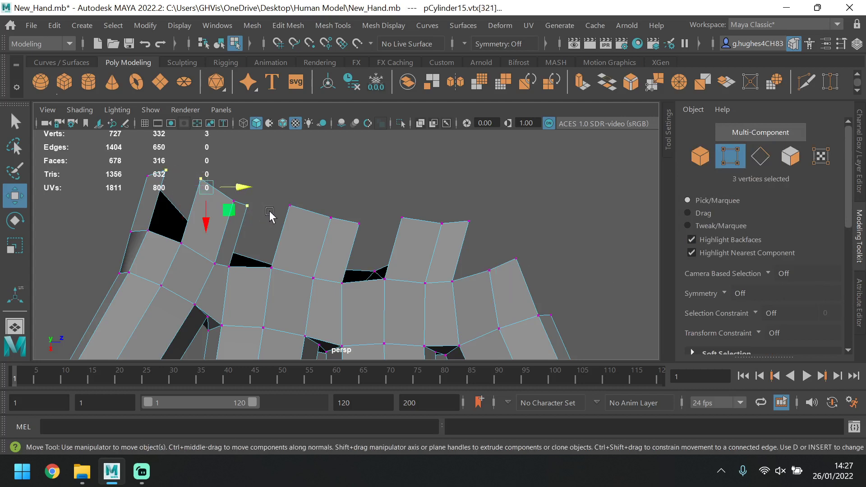
pyautogui.keyDown('shift'); pyautogui.click(295, 211); pyautogui.keyUp('shift')
pyautogui.keyDown('shift'); pyautogui.click(377, 228); pyautogui.keyUp('shift')
pyautogui.keyDown('shift'); pyautogui.click(398, 224); pyautogui.keyUp('shift')
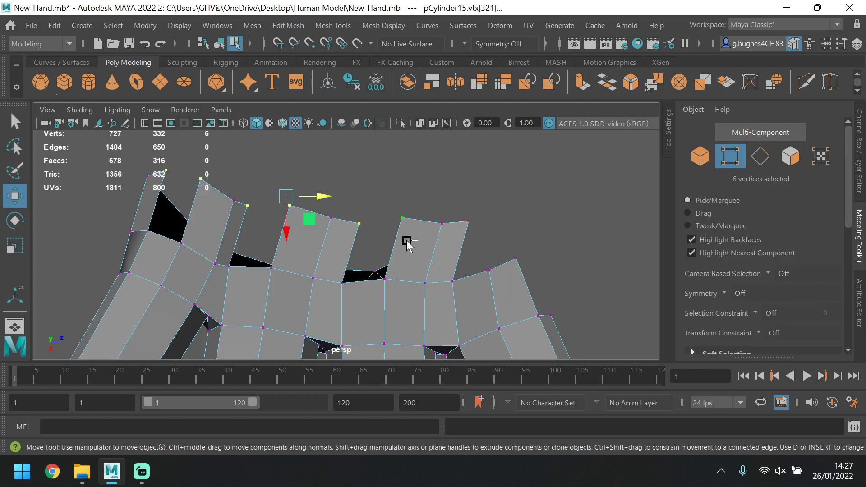
pyautogui.keyDown('shift'); pyautogui.click(476, 221); pyautogui.keyUp('shift')
pyautogui.moveTo(321, 225); pyautogui.dragTo(343, 223)
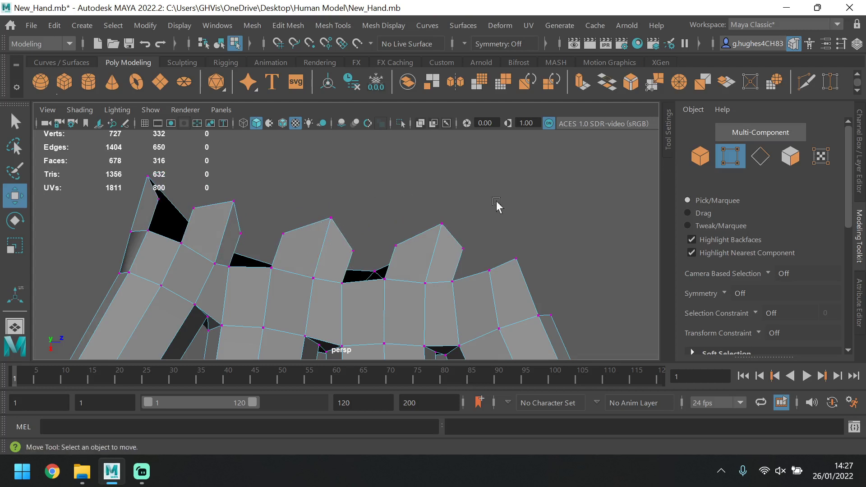
# - Bridge the slanted edge of the side strip to the facing slanted edge of the nearest pointed flap
pyautogui.click(760, 156)
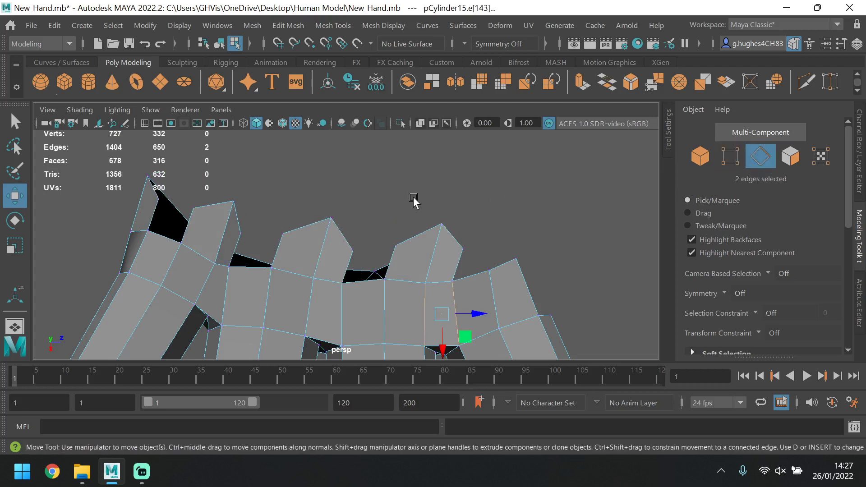
pyautogui.click(156, 199)
pyautogui.keyDown('shift'); pyautogui.click(217, 205); pyautogui.keyUp('shift')
pyautogui.keyDown('alt'); pyautogui.moveTo(345, 208); pyautogui.dragTo(341, 226); pyautogui.keyUp('alt')
pyautogui.scroll(-4, 774, 294)
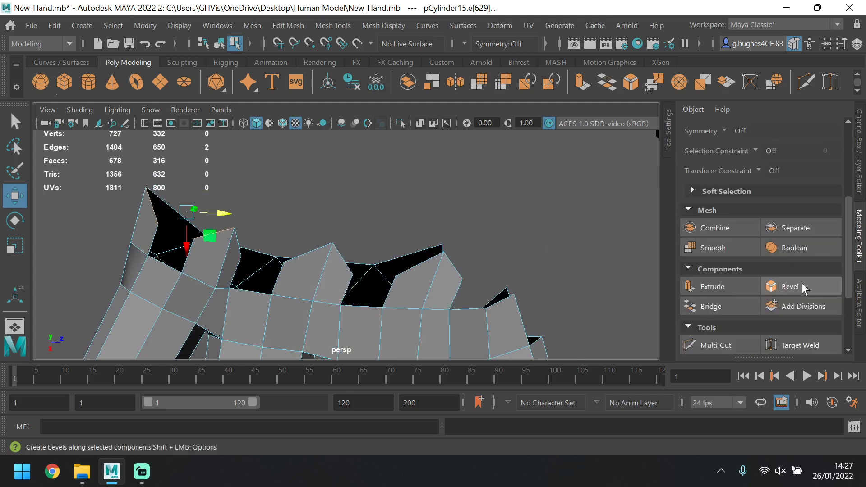
pyautogui.click(705, 305)
# - Bridge the facing slanted edges between the first and second flaps and between the second and third flaps
pyautogui.click(314, 257)
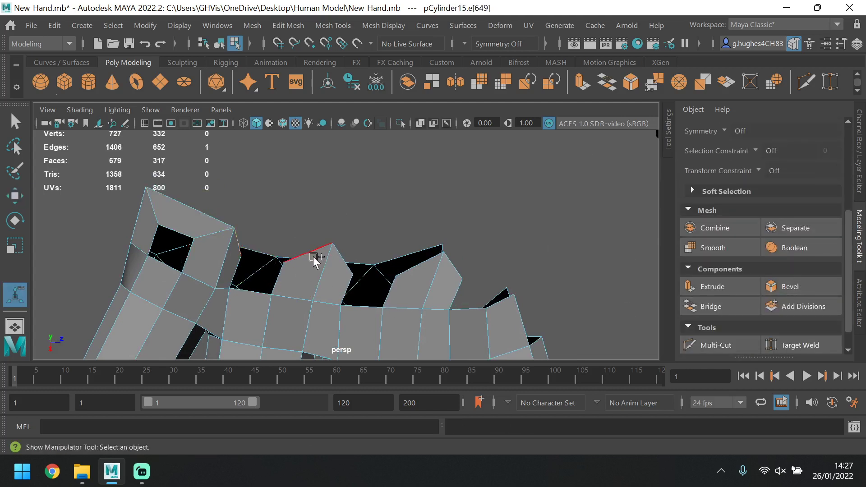
pyautogui.click(712, 306)
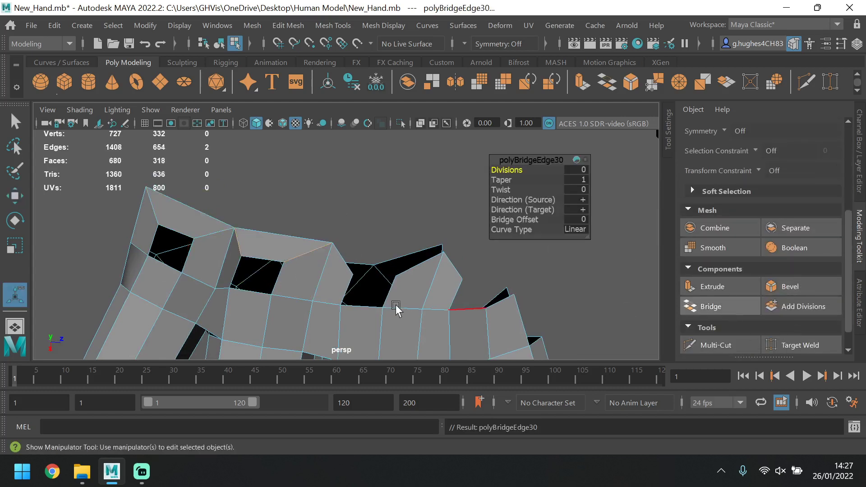
pyautogui.click(340, 260)
pyautogui.click(413, 267)
pyautogui.keyDown('alt'); pyautogui.moveTo(399, 247); pyautogui.dragTo(366, 258); pyautogui.keyUp('alt')
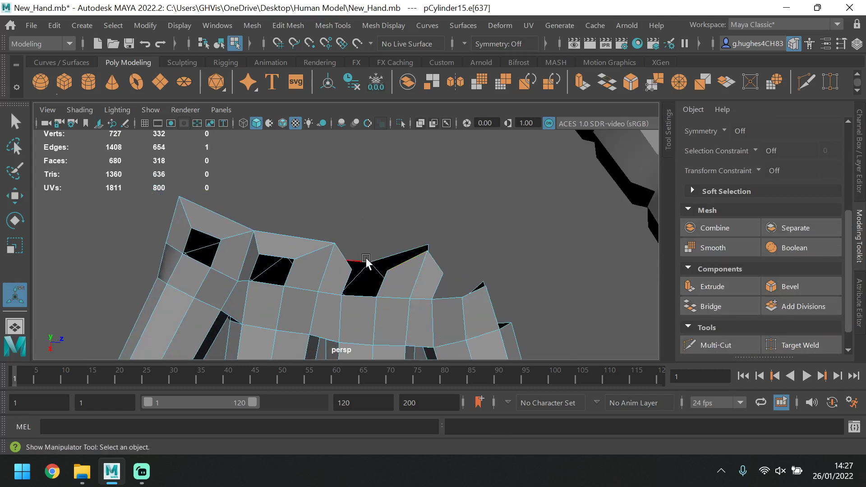
pyautogui.click(717, 303)
# - Close the three square holes between the pointed flaps by bridging each hole's wrist-side edge to its finger-side edge
pyautogui.keyDown('alt'); pyautogui.moveTo(488, 273); pyautogui.dragTo(424, 268); pyautogui.keyUp('alt')
pyautogui.click(394, 271)
pyautogui.keyDown('shift'); pyautogui.click(388, 302); pyautogui.keyUp('shift')
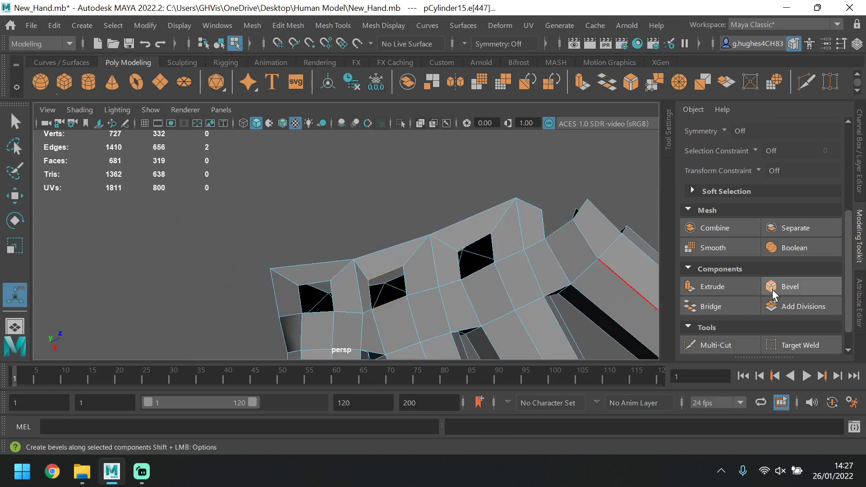
pyautogui.click(712, 306)
pyautogui.click(477, 246)
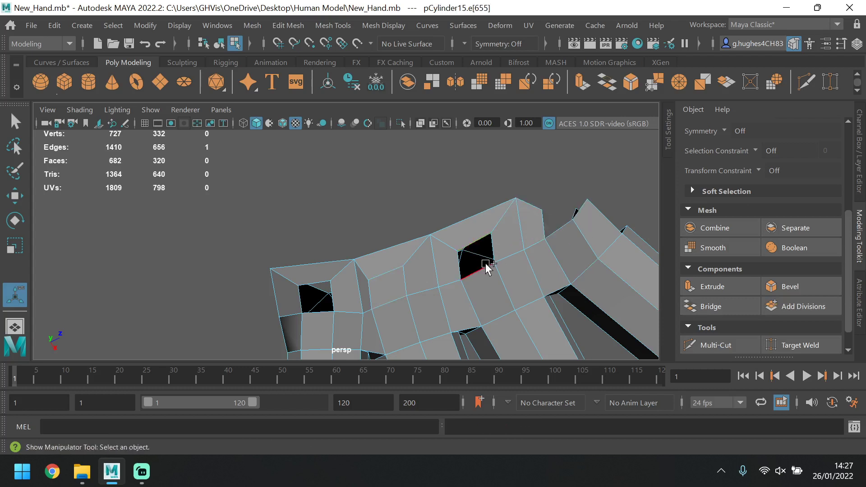
pyautogui.keyDown('shift'); pyautogui.click(482, 267); pyautogui.keyUp('shift')
pyautogui.click(736, 307)
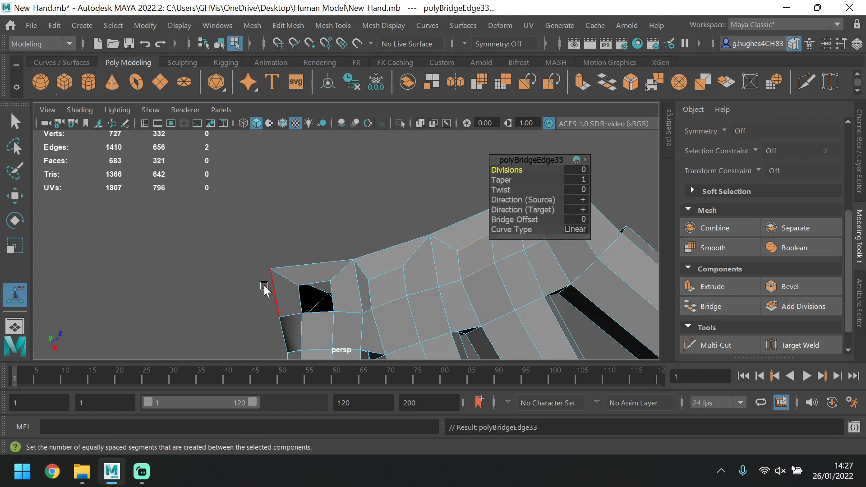
pyautogui.click(309, 284)
pyautogui.keyDown('shift'); pyautogui.click(323, 311); pyautogui.keyUp('shift')
pyautogui.click(753, 302)
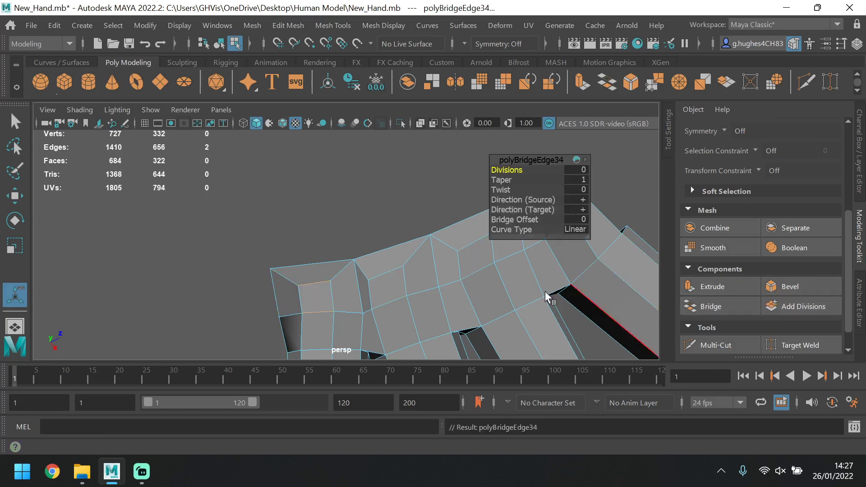
pyautogui.keyDown('alt'); pyautogui.moveTo(545, 291); pyautogui.dragTo(405, 207); pyautogui.keyUp('alt')
pyautogui.scroll(3, 301, 282)
pyautogui.click(284, 289)
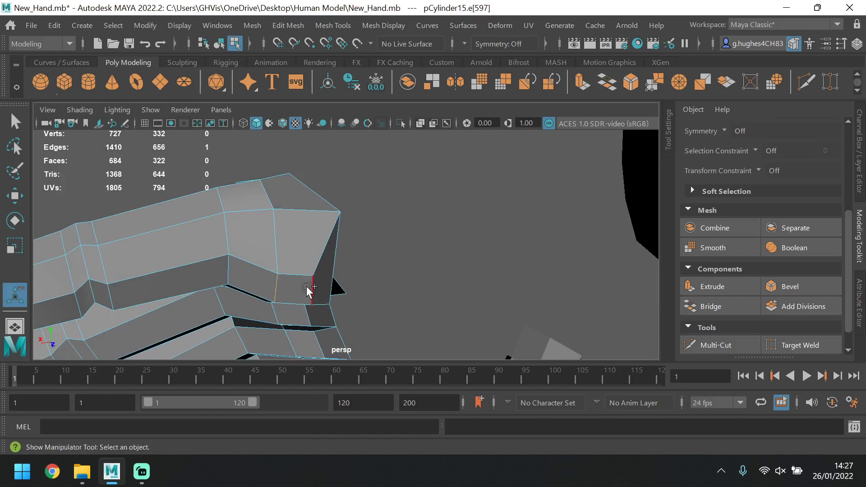
pyautogui.click(15, 195)
pyautogui.keyDown('alt'); pyautogui.moveTo(297, 268); pyautogui.dragTo(212, 257); pyautogui.keyUp('alt')
pyautogui.scroll(3, 721, 238)
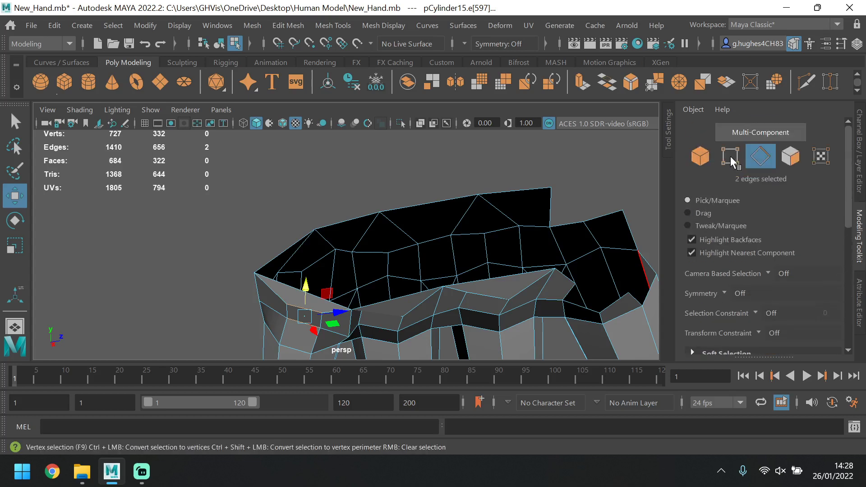
# - Reposition the vertex pairs around the little finger's base to even out the strip between that finger and the palm
pyautogui.click(730, 158)
pyautogui.keyDown('alt'); pyautogui.moveTo(280, 352); pyautogui.dragTo(332, 242); pyautogui.keyUp('alt')
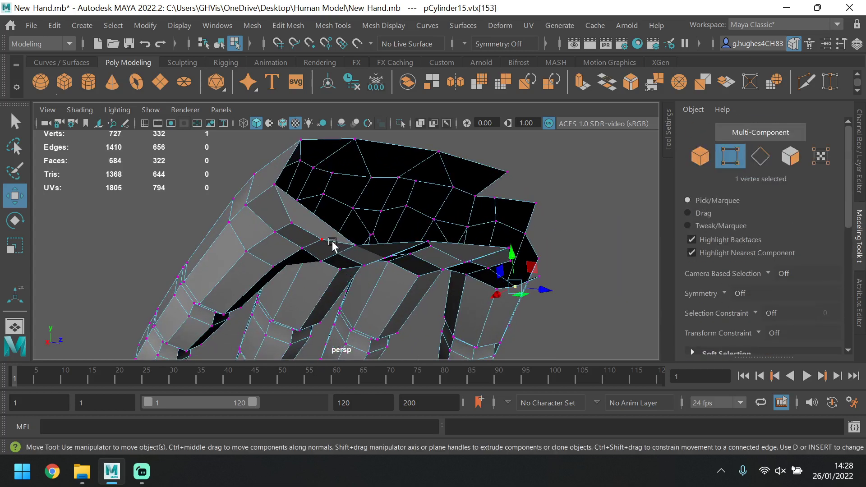
pyautogui.click(303, 224)
pyautogui.keyDown('shift'); pyautogui.click(320, 239); pyautogui.keyUp('shift')
pyautogui.moveTo(310, 205); pyautogui.dragTo(318, 238)
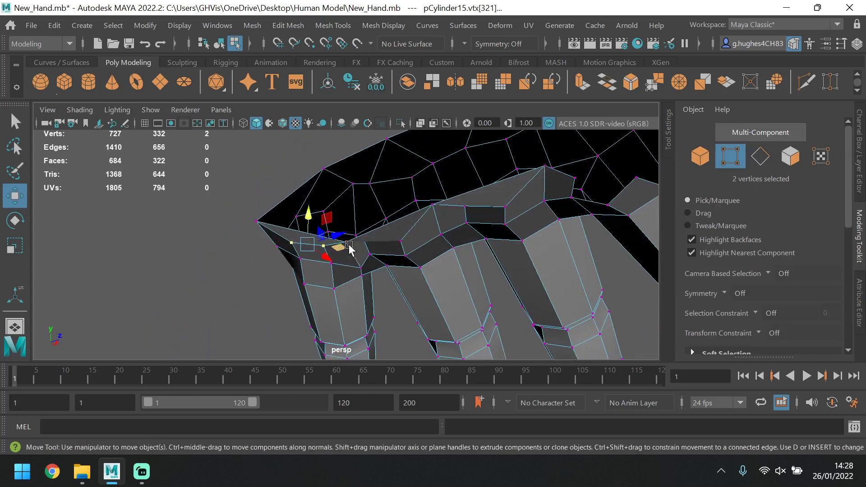
pyautogui.click(361, 251)
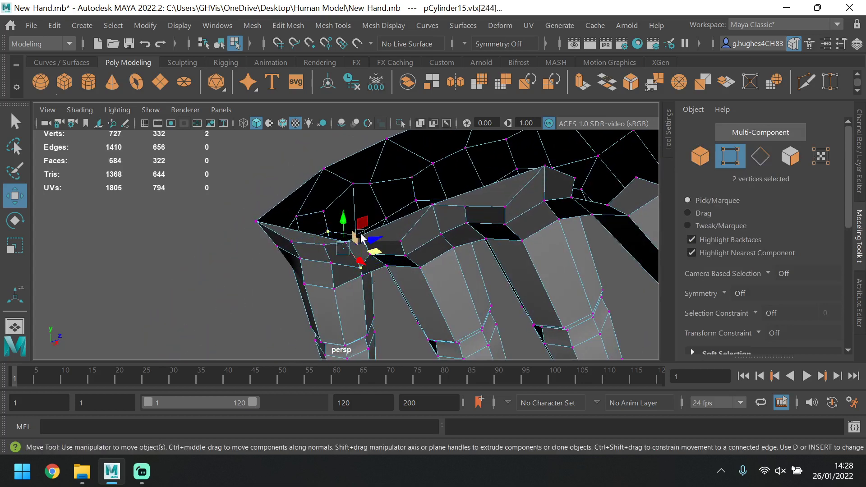
pyautogui.hotkey('ctrl', 'z')
pyautogui.keyDown('shift'); pyautogui.click(344, 242); pyautogui.keyUp('shift')
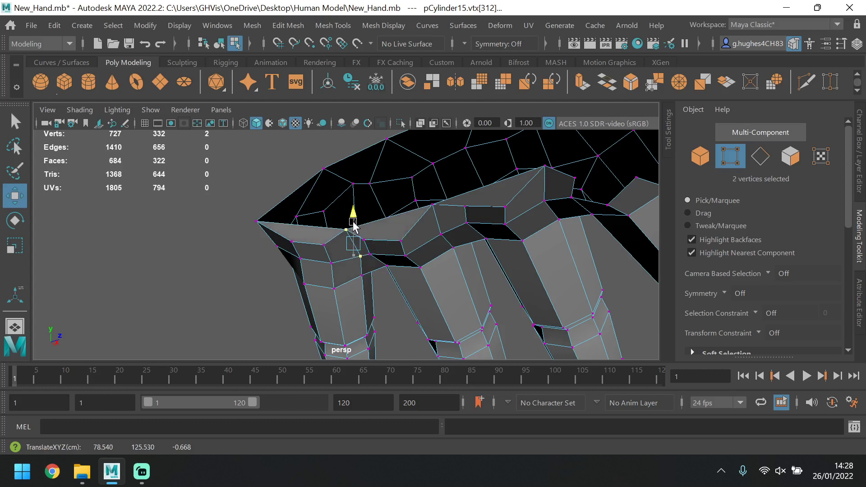
# - Shift the two vertex pairs in the gap between the little and ring fingers sideways along the knuckle strip
pyautogui.click(400, 242)
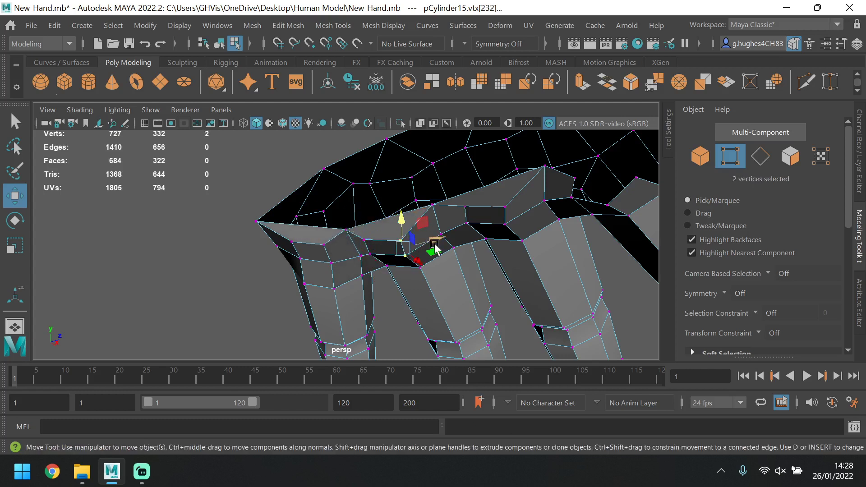
pyautogui.moveTo(435, 248); pyautogui.dragTo(445, 243)
pyautogui.click(371, 242)
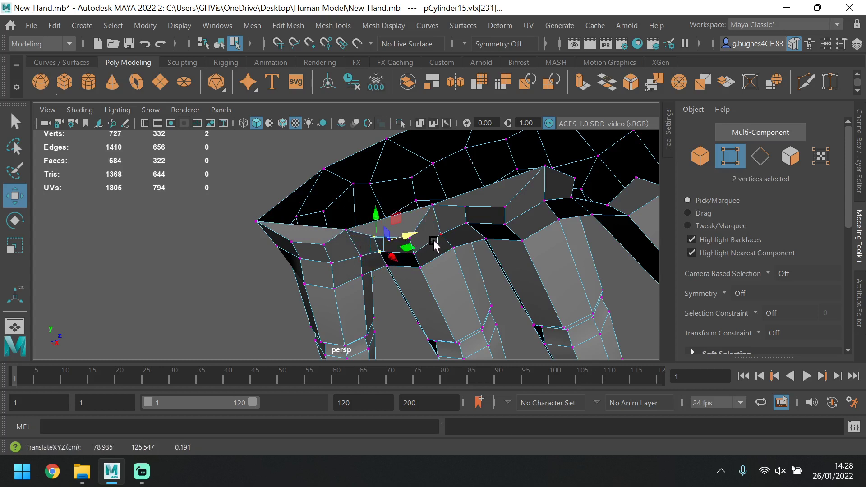
pyautogui.moveTo(434, 243)
pyautogui.keyDown('alt'); pyautogui.mouseDown()
pyautogui.moveTo(402, 270)
pyautogui.moveTo(419, 247)
pyautogui.moveTo(375, 247)
pyautogui.mouseUp(); pyautogui.keyUp('alt')
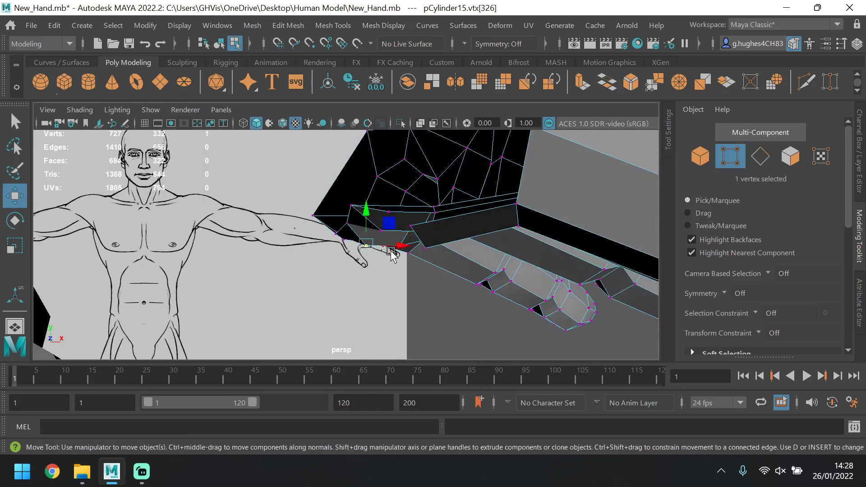
pyautogui.hotkey('ctrl', 'z')
pyautogui.hotkey('ctrl', 'z')
pyautogui.hotkey('ctrl', 'z')
pyautogui.hotkey('ctrl', 'z')
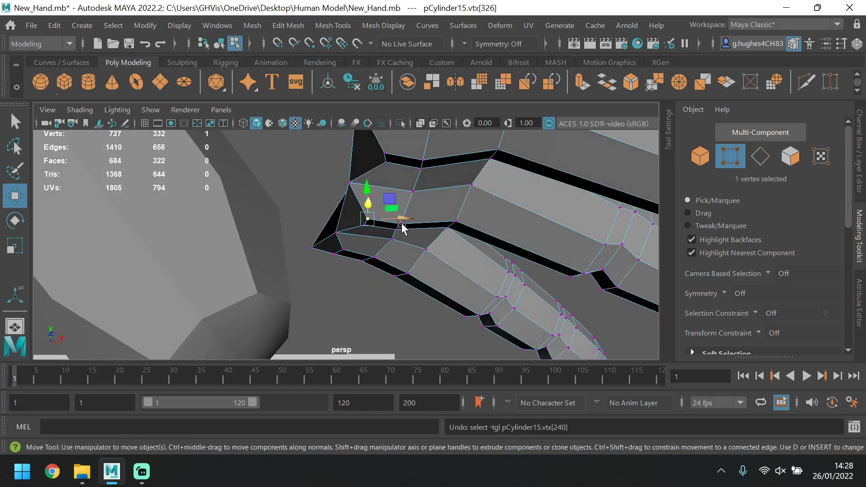
# - Shift the vertex pair above the middle finger's base sideways to even the spacing of the knuckle strip
pyautogui.keyDown('alt'); pyautogui.moveTo(382, 196); pyautogui.dragTo(499, 199); pyautogui.keyUp('alt')
pyautogui.click(511, 227)
pyautogui.keyDown('shift'); pyautogui.click(500, 239); pyautogui.keyUp('shift')
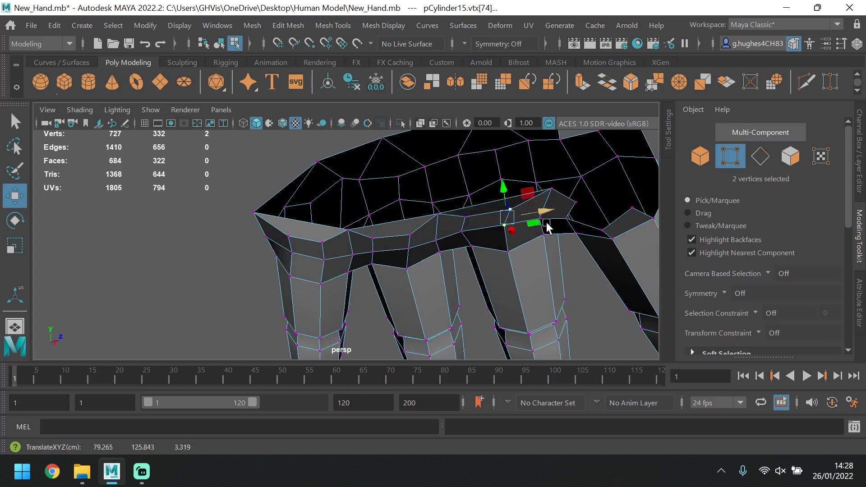
# - Examine both sides of the joined fingers and palm with smooth mesh preview applied to the whole hand
pyautogui.keyDown('alt'); pyautogui.moveTo(546, 223); pyautogui.dragTo(600, 291); pyautogui.keyUp('alt')
pyautogui.scroll(-4, 553, 246)
pyautogui.scroll(2, 541, 216)
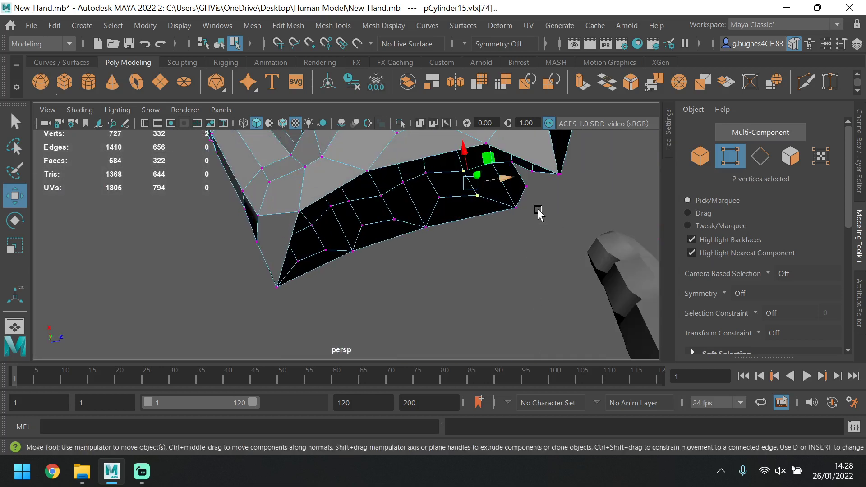
pyautogui.keyDown('alt'); pyautogui.moveTo(538, 213); pyautogui.dragTo(450, 271); pyautogui.keyUp('alt')
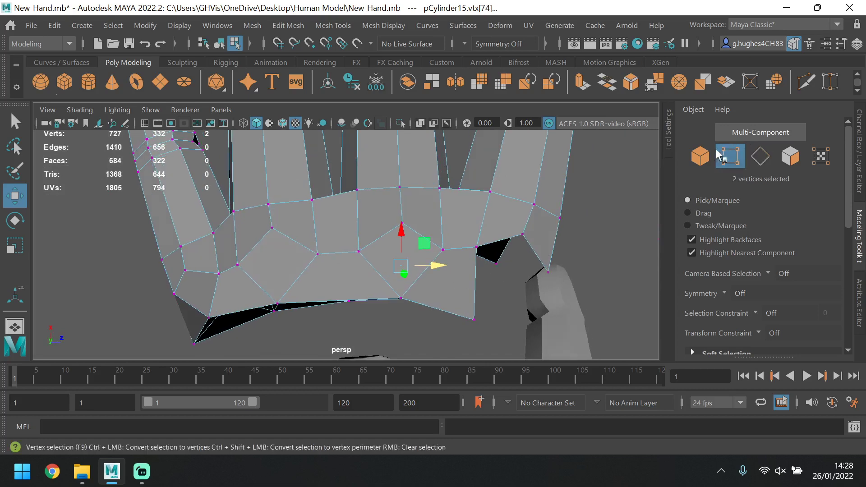
pyautogui.click(702, 157)
pyautogui.press('3')
pyautogui.scroll(-5, 313, 295)
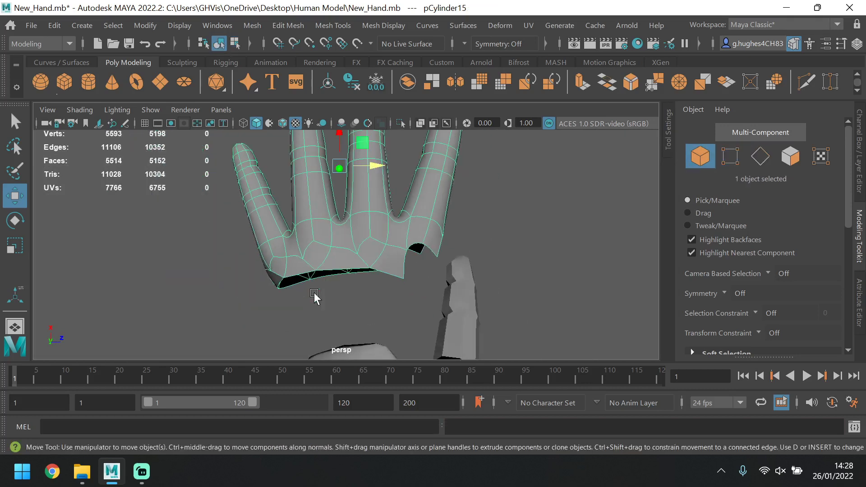
pyautogui.keyDown('alt'); pyautogui.moveTo(314, 296); pyautogui.dragTo(401, 297); pyautogui.keyUp('alt')
pyautogui.click(512, 245)
pyautogui.keyDown('alt'); pyautogui.moveTo(512, 245); pyautogui.dragTo(471, 228); pyautogui.keyUp('alt')
pyautogui.click(483, 227)
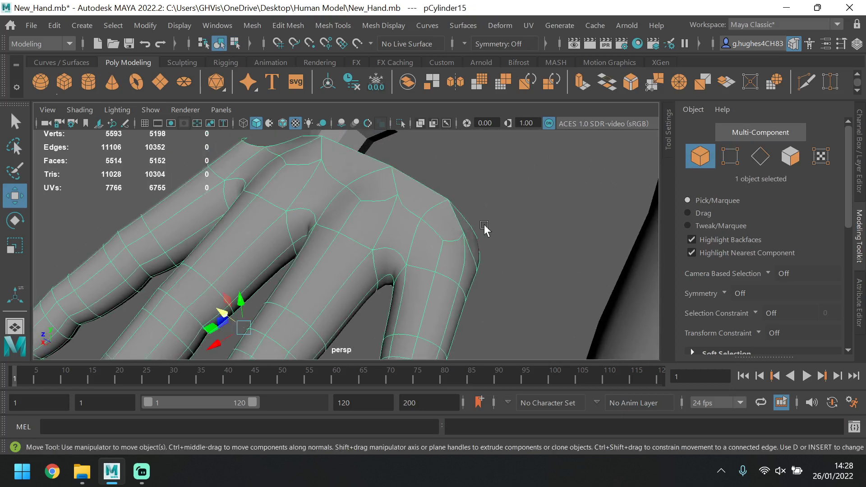
# - Return the hand to unsmoothed display and adjust the vertices on the palm's outer edge near the little finger's base
pyautogui.press('F9')
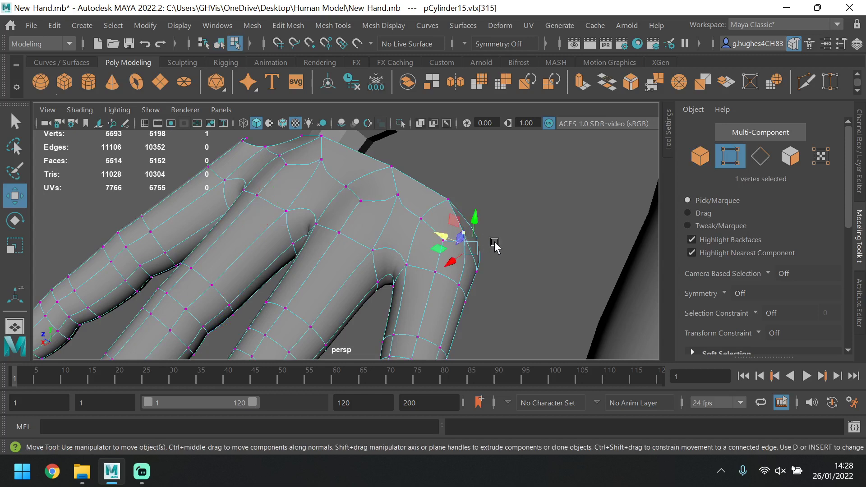
pyautogui.press('1')
pyautogui.keyDown('alt'); pyautogui.moveTo(460, 269); pyautogui.dragTo(492, 212); pyautogui.keyUp('alt')
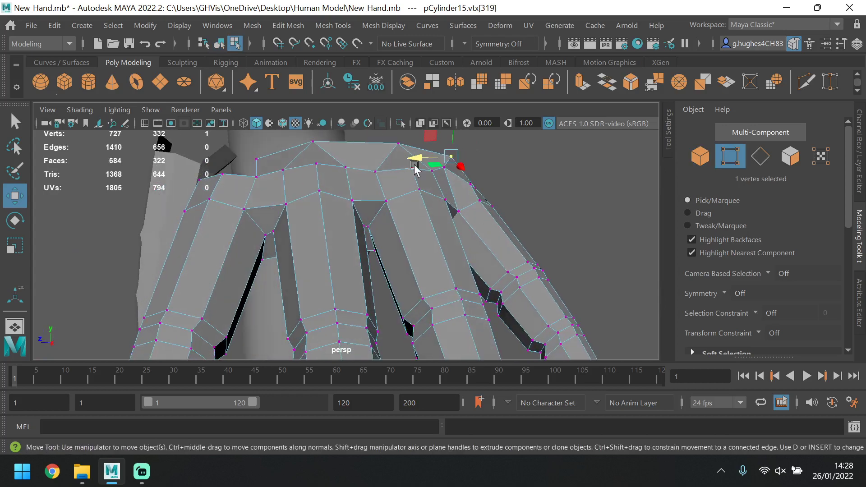
pyautogui.keyDown('alt'); pyautogui.moveTo(414, 167); pyautogui.dragTo(254, 296); pyautogui.keyUp('alt')
# - Check the little finger side of the palm in smooth preview, and return to the unsmoothed hand in object selection
pyautogui.press('3')
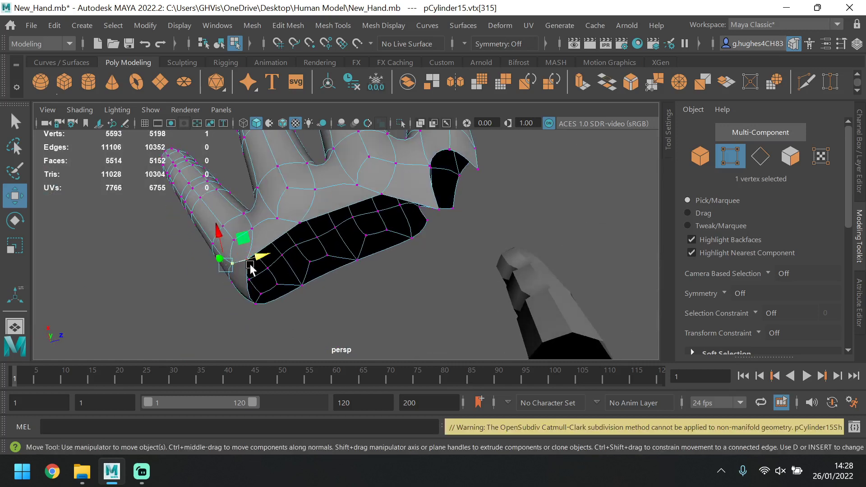
pyautogui.keyDown('alt'); pyautogui.moveTo(251, 265); pyautogui.dragTo(260, 256); pyautogui.keyUp('alt')
pyautogui.press('1')
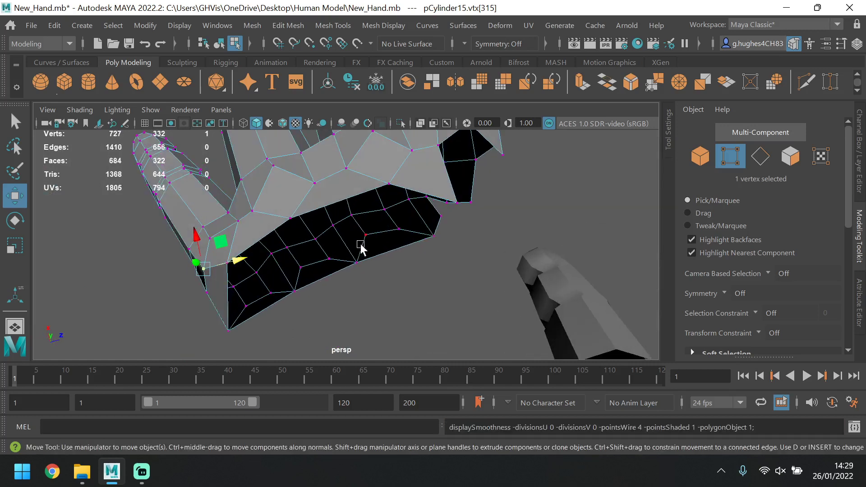
pyautogui.keyDown('alt'); pyautogui.moveTo(467, 212); pyautogui.dragTo(543, 241); pyautogui.keyUp('alt')
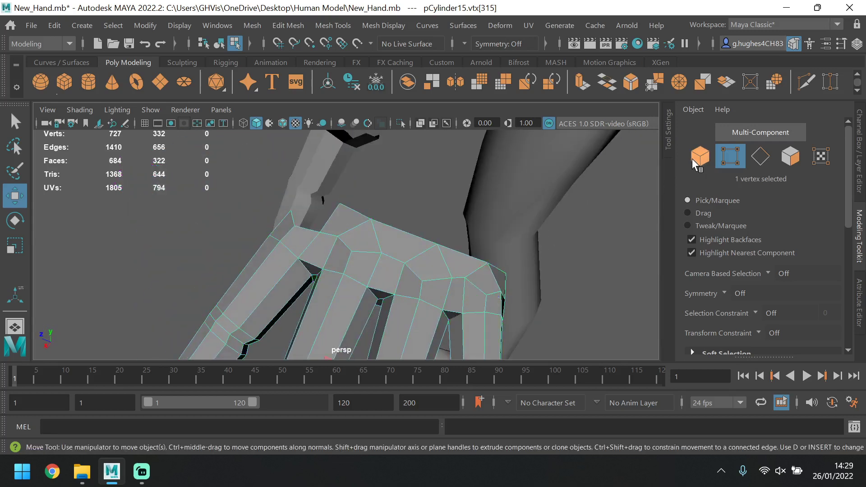
pyautogui.click(698, 158)
pyautogui.scroll(-3, 340, 252)
pyautogui.keyDown('alt'); pyautogui.moveTo(340, 251); pyautogui.dragTo(324, 302); pyautogui.keyUp('alt')
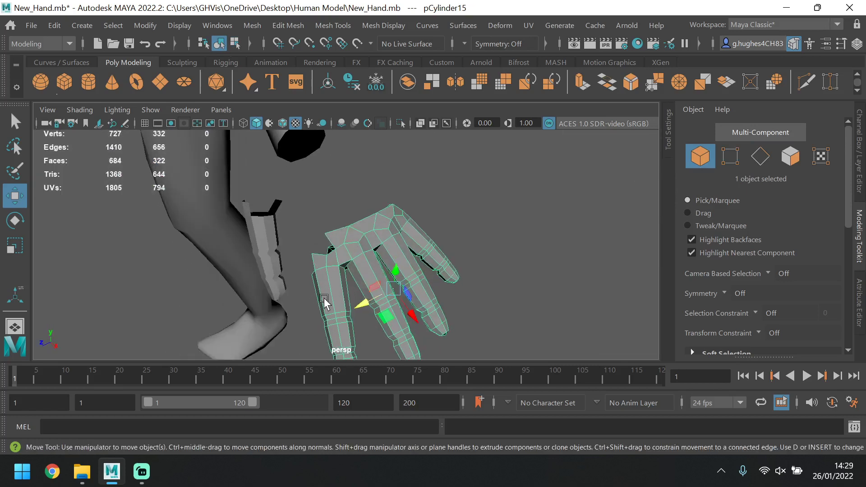